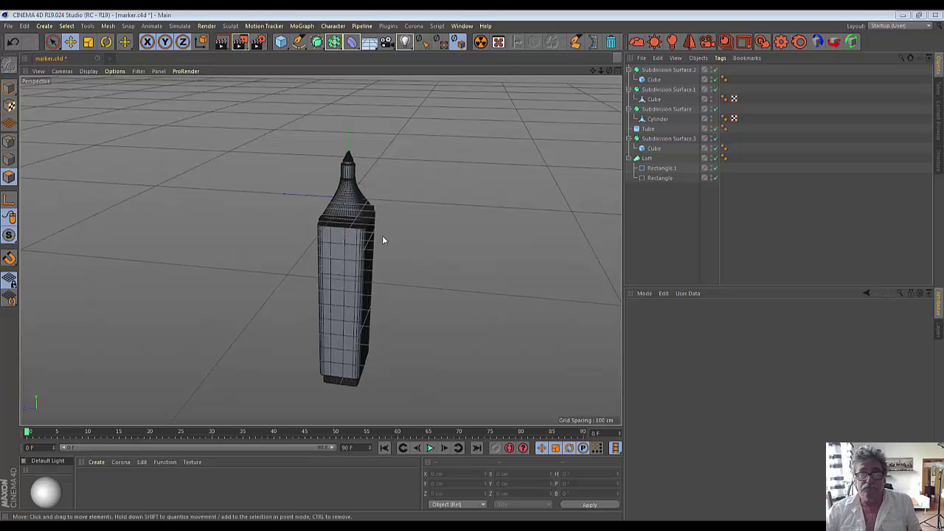
- Frame the marker and Ctrl-drag the Loft's Rectangle.1 to the top level as a copy
{"action": "key", "text": "h"}
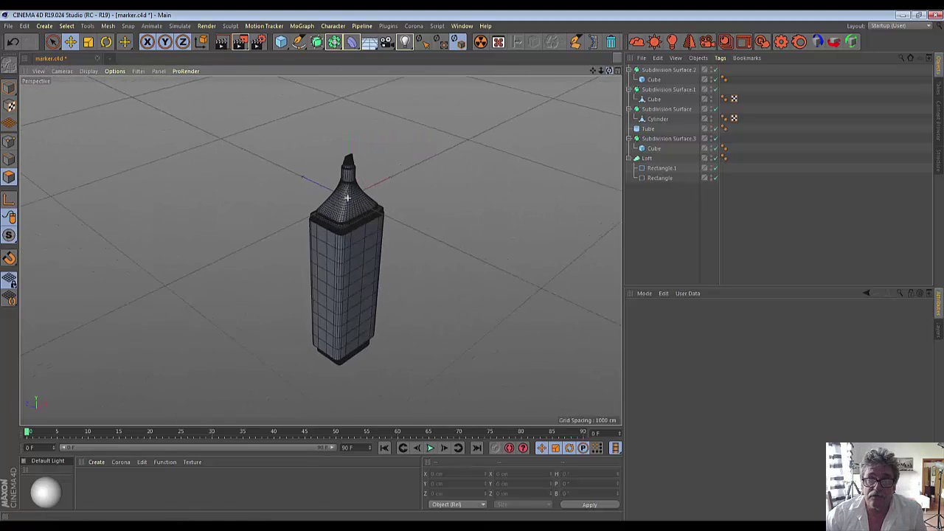
{"action": "left_click", "coordinate": [662, 171]}
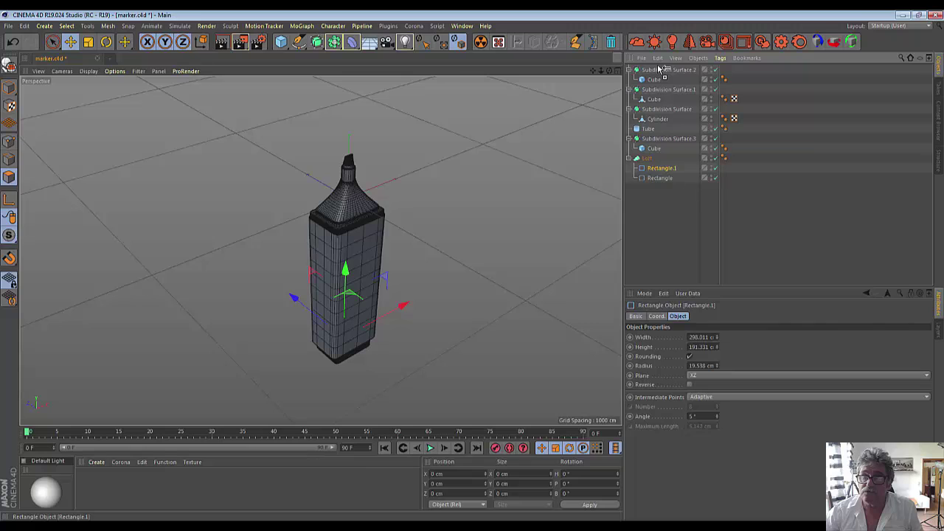
{"action": "left_click_drag", "start_coordinate": [660, 68], "coordinate": [659, 67], "text": "ctrl"}
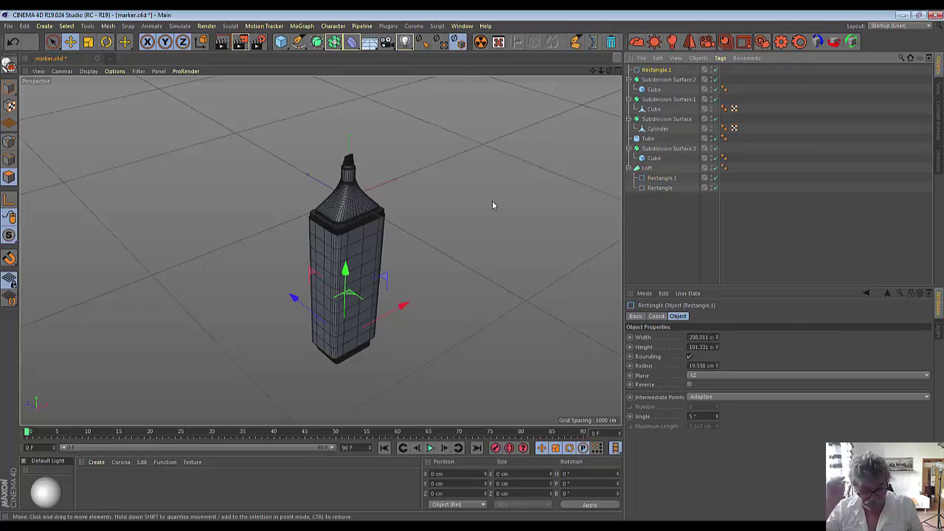
- Place the Rectangle.1 copy inside a new Extrude and raise it above the marker's tip
{"action": "left_click", "coordinate": [317, 43]}
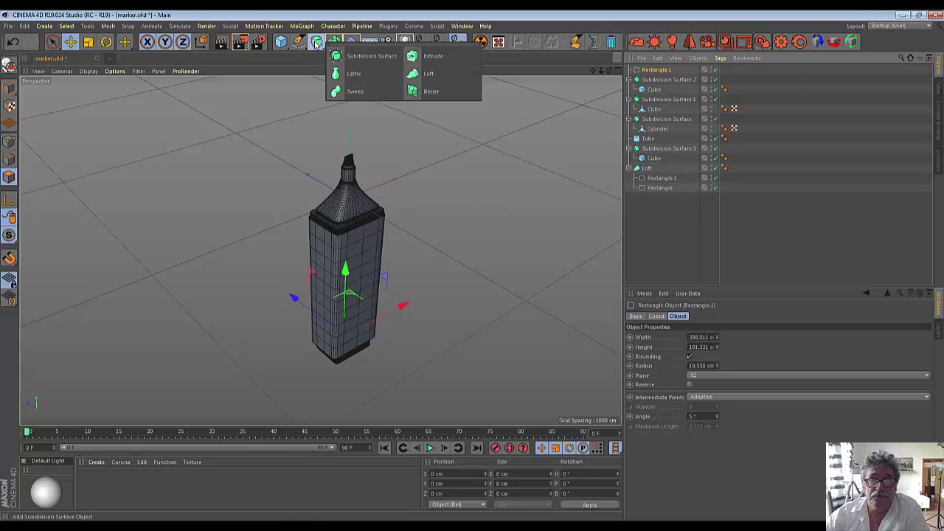
{"action": "left_click", "coordinate": [413, 59]}
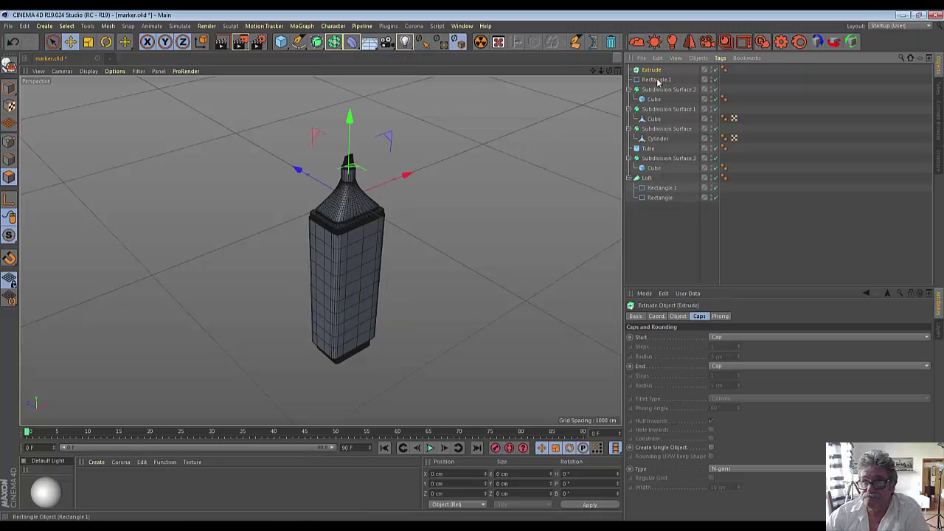
{"action": "left_click_drag", "start_coordinate": [653, 72], "coordinate": [653, 72]}
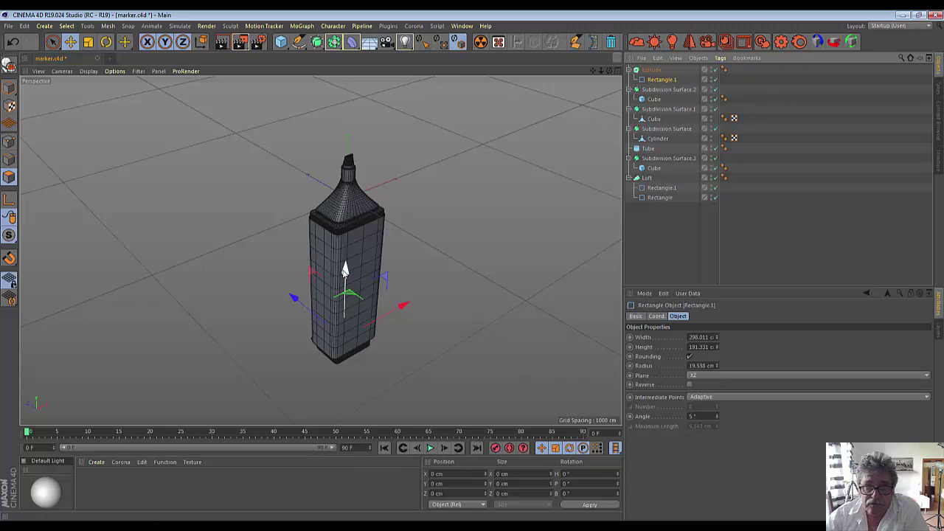
{"action": "left_click_drag", "start_coordinate": [344, 270], "coordinate": [348, 256]}
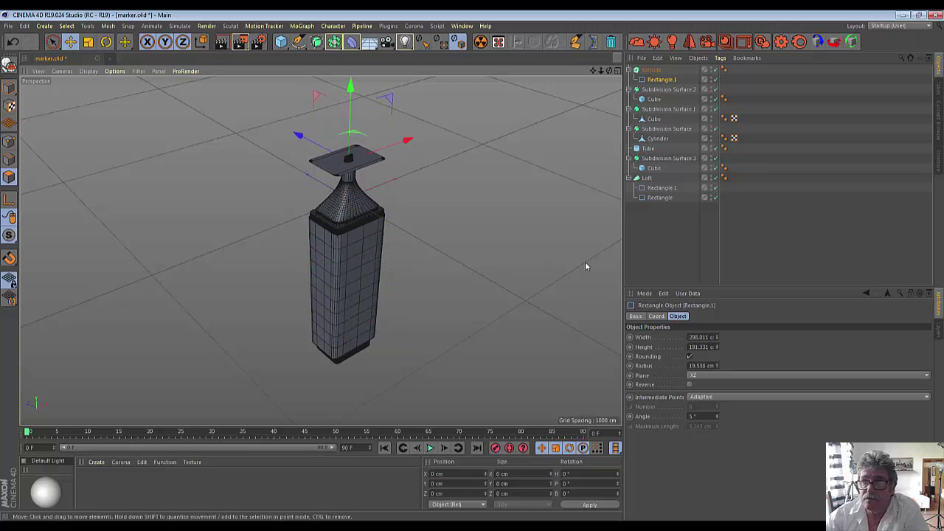
- Set the Extrude movement to Z 0 and Y 394 cm, then lower it onto the marker top
{"action": "left_click", "coordinate": [652, 70]}
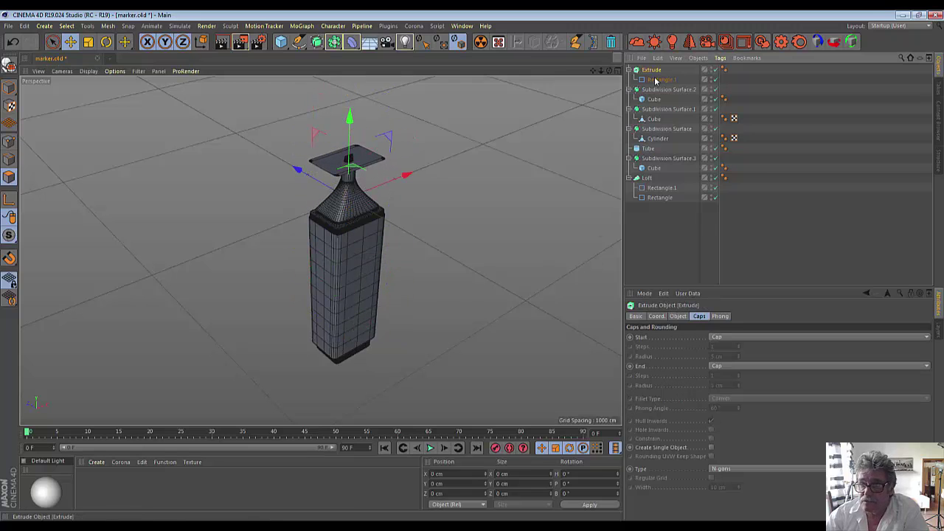
{"action": "left_click", "coordinate": [677, 317]}
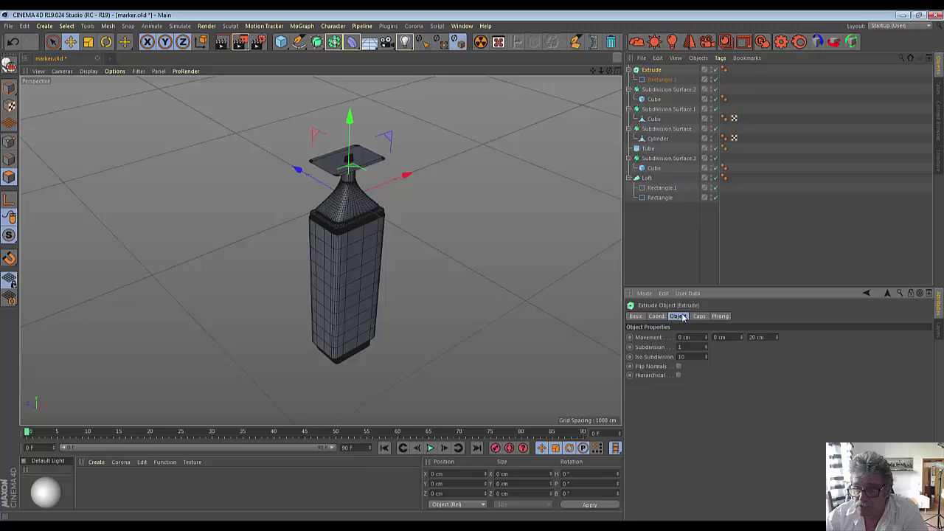
{"action": "double_click", "coordinate": [764, 336]}
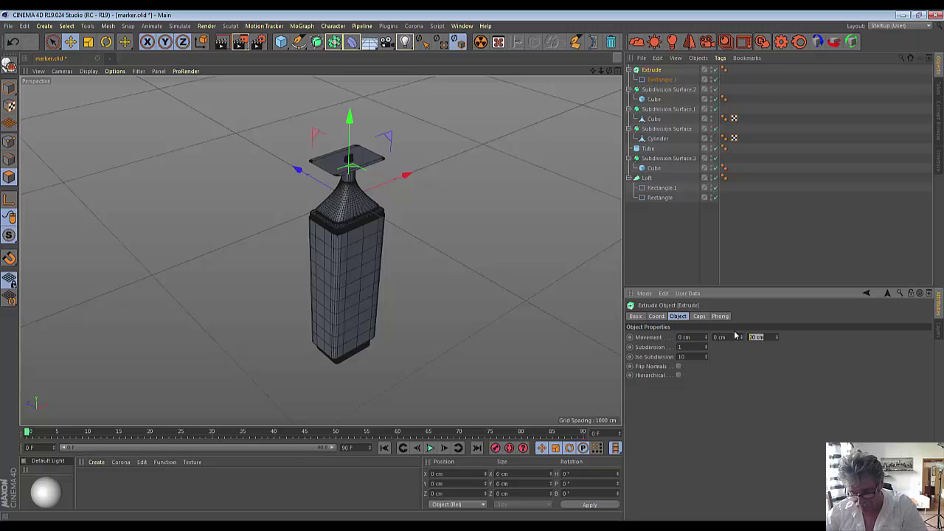
{"action": "type", "text": "0"}
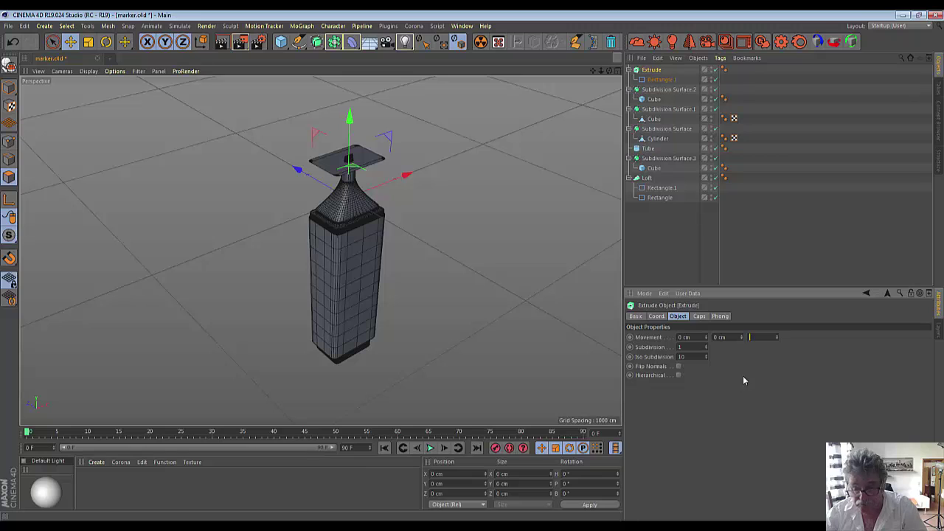
{"action": "mouse_move", "coordinate": [742, 338]}
{"action": "left_mouse_down"}
{"action": "mouse_move", "coordinate": [745, 310]}
{"action": "mouse_move", "coordinate": [745, 325]}
{"action": "left_mouse_up"}
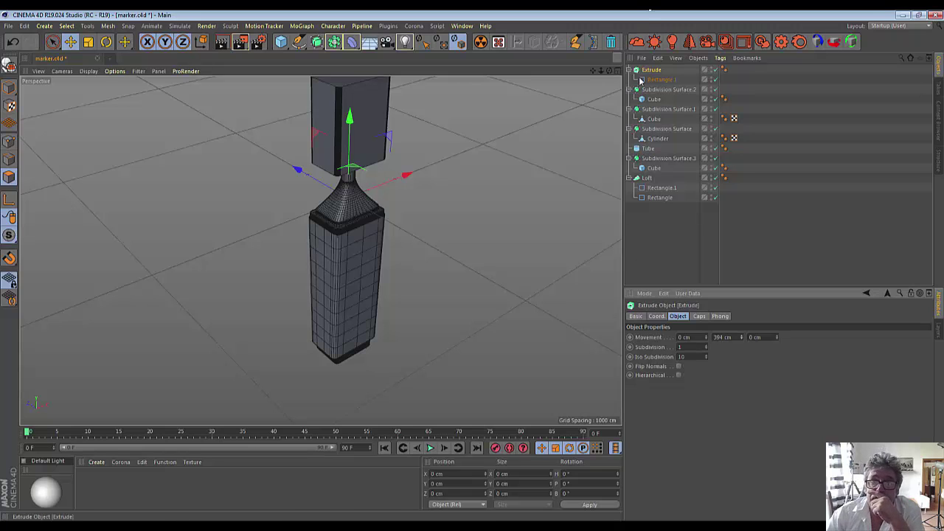
{"action": "left_click_drag", "start_coordinate": [349, 116], "coordinate": [343, 173]}
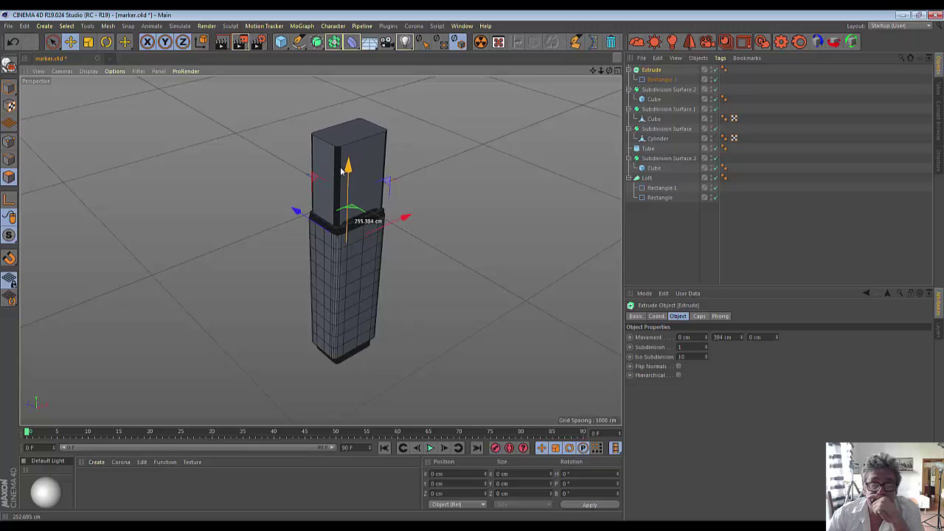
- Switch to four views and maximize the Front view, zoomed in on the cap
{"action": "left_click", "coordinate": [617, 71]}
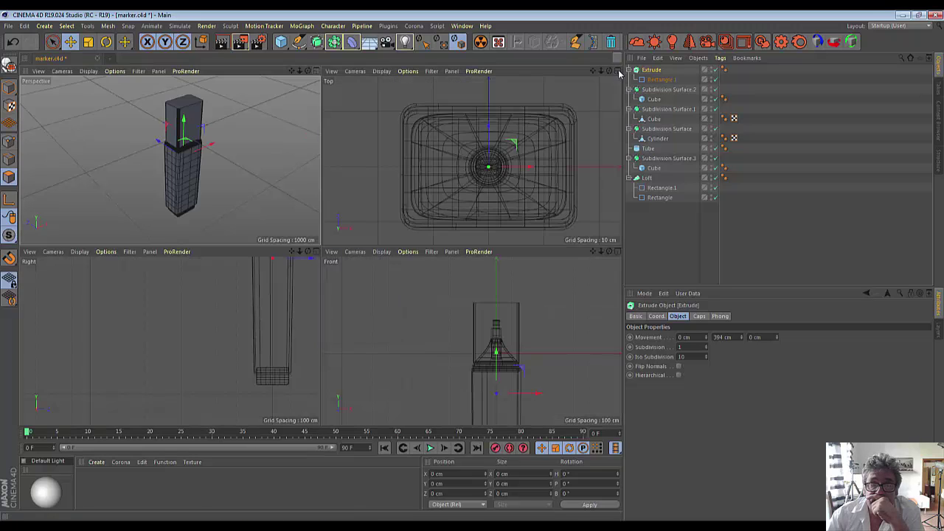
{"action": "left_click", "coordinate": [617, 253]}
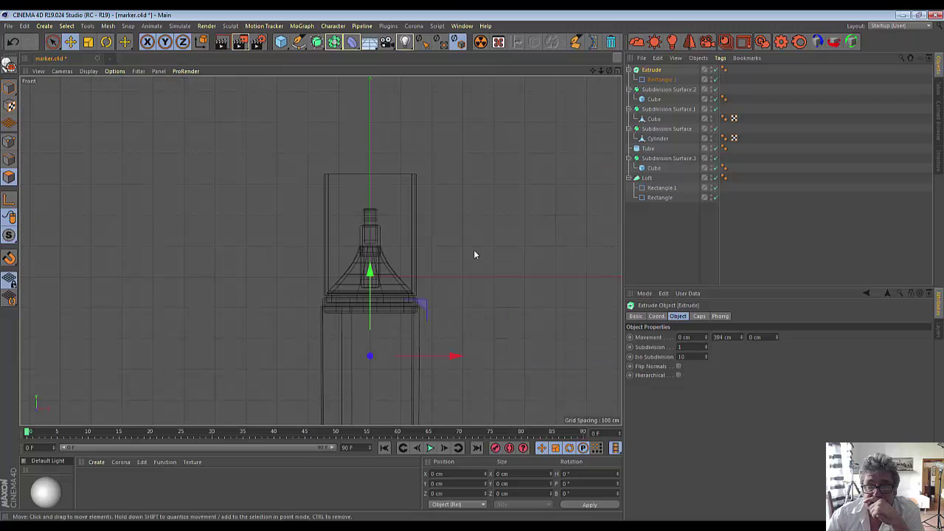
{"action": "scroll", "coordinate": [376, 315], "scroll_direction": "up", "scroll_amount": 4}
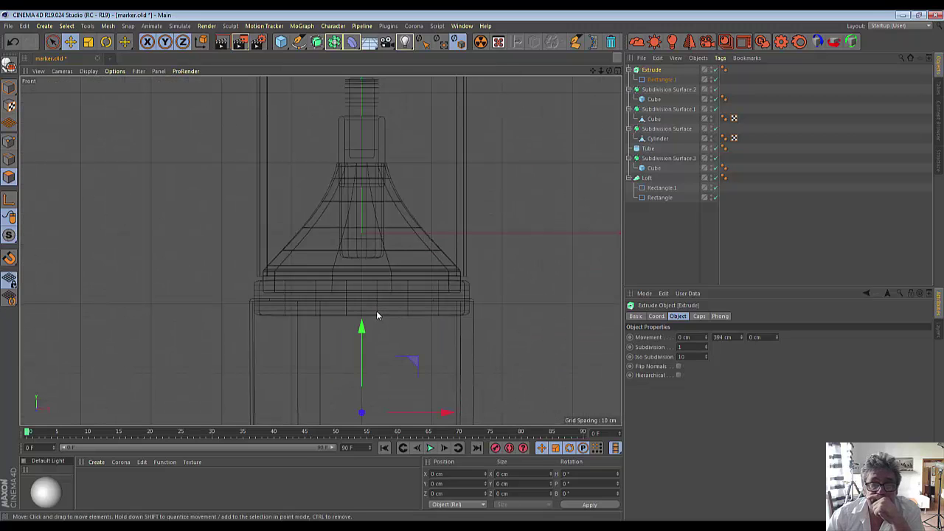
- Widen the cap slightly with Scale and shift it about 31.5 cm higher with Move
{"action": "left_click", "coordinate": [88, 42]}
{"action": "left_click_drag", "start_coordinate": [584, 236], "coordinate": [621, 235]}
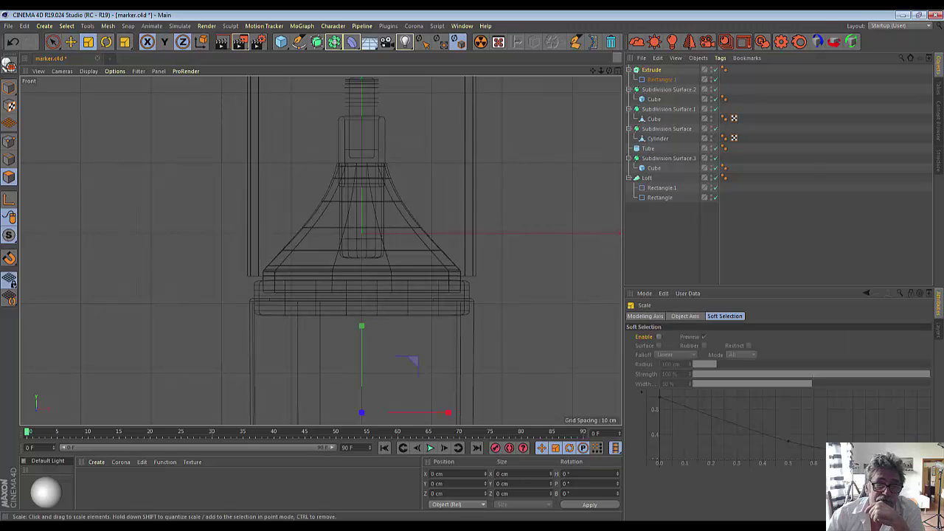
{"action": "left_click_drag", "start_coordinate": [621, 236], "coordinate": [572, 243]}
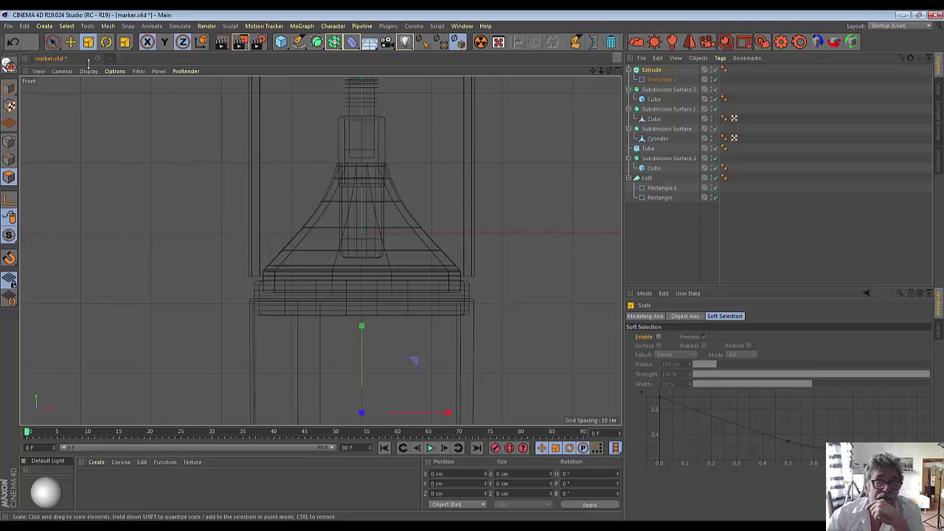
{"action": "left_click", "coordinate": [70, 42]}
{"action": "left_click_drag", "start_coordinate": [360, 327], "coordinate": [361, 351]}
{"action": "scroll", "coordinate": [320, 250], "scroll_direction": "down", "scroll_amount": 3}
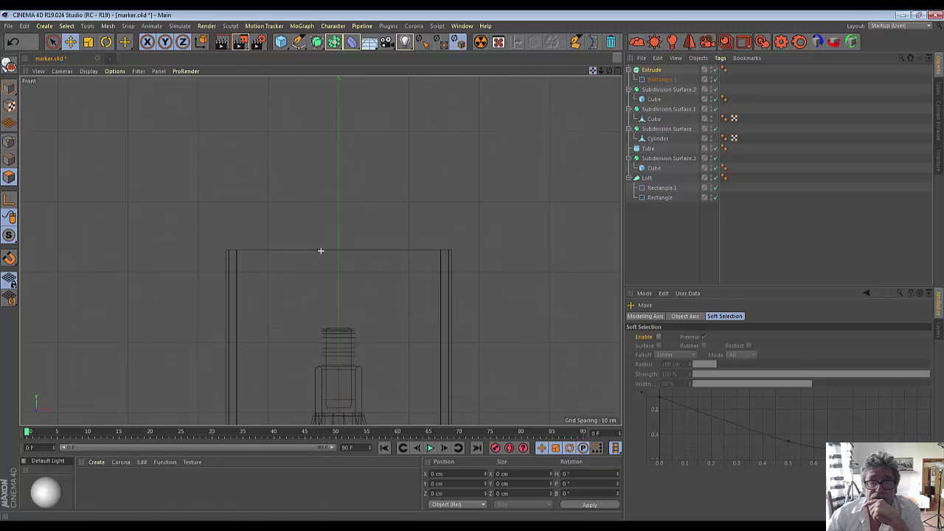
{"action": "middle_click_drag", "start_coordinate": [320, 250], "coordinate": [337, 168], "text": "alt"}
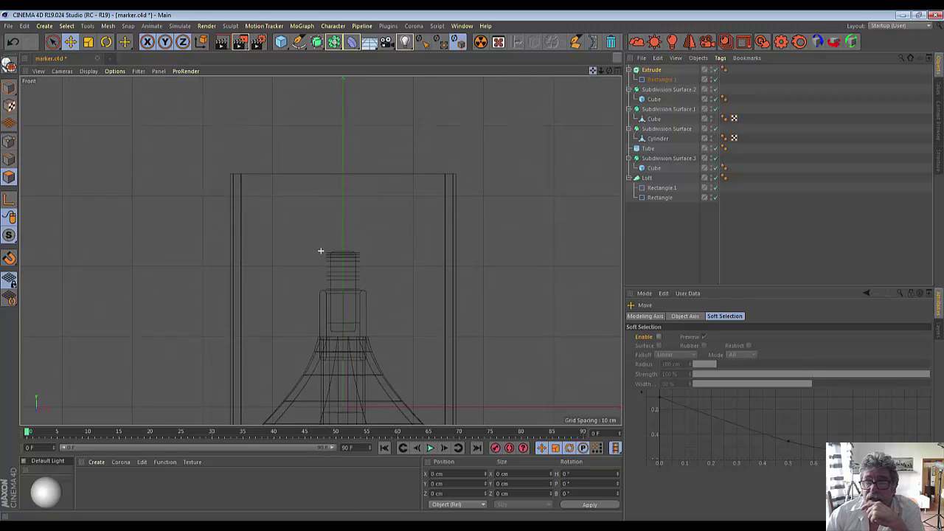
{"action": "left_click", "coordinate": [652, 70]}
- Give both ends of the Extrude 3-step Fillet Caps with a 5.39 cm radius
{"action": "left_click", "coordinate": [699, 316]}
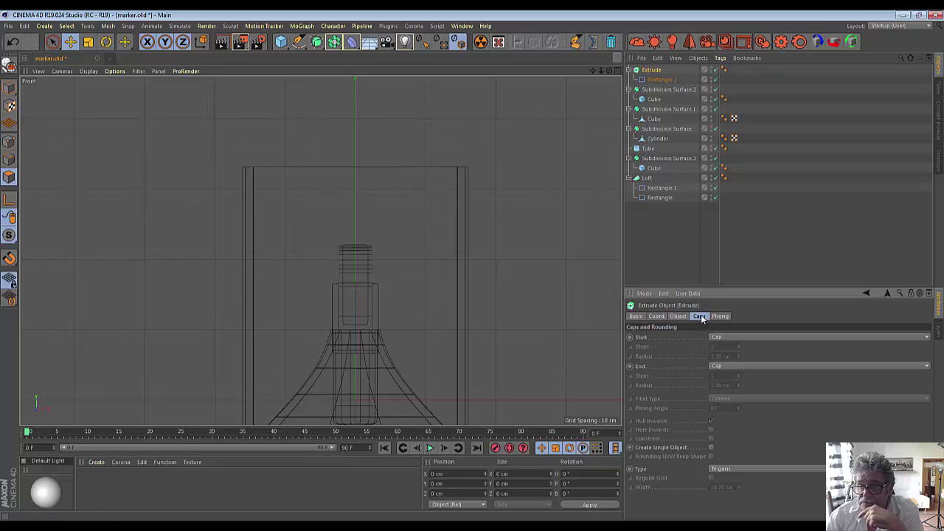
{"action": "left_click", "coordinate": [719, 341]}
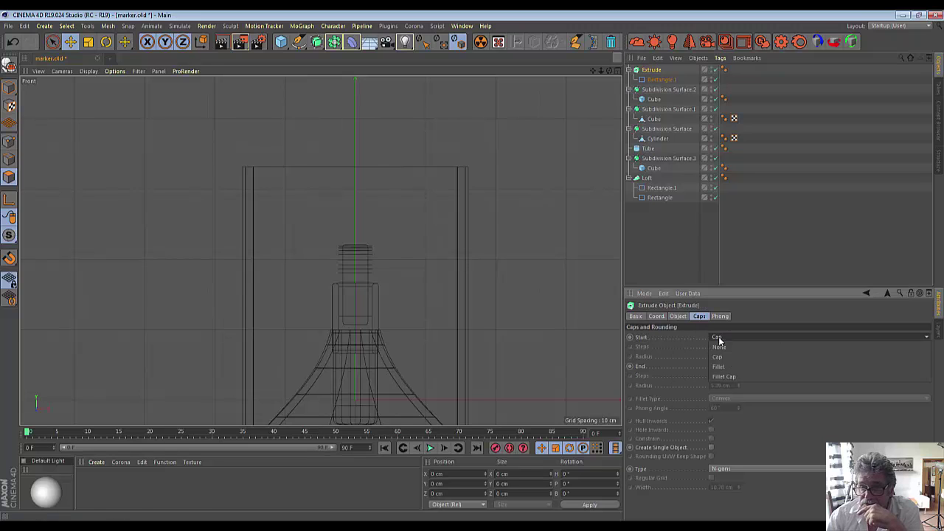
{"action": "left_click", "coordinate": [727, 381]}
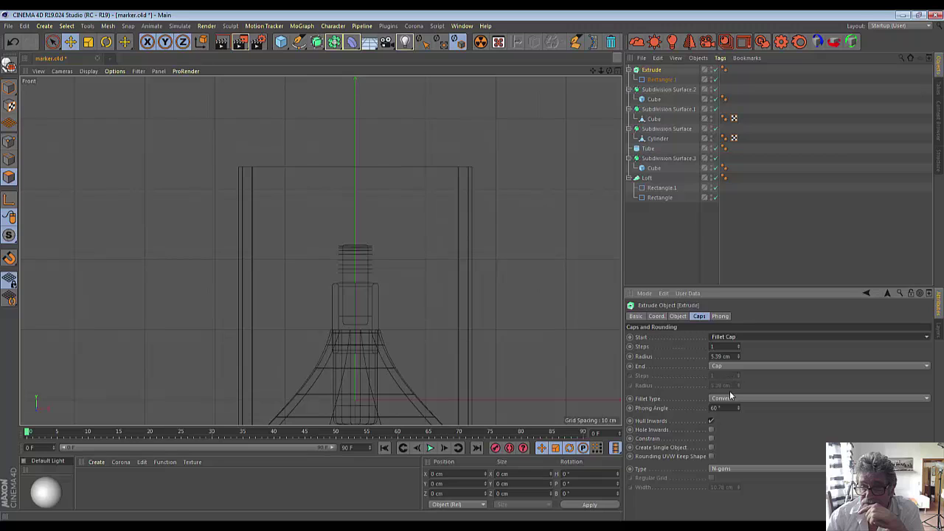
{"action": "left_click", "coordinate": [728, 367]}
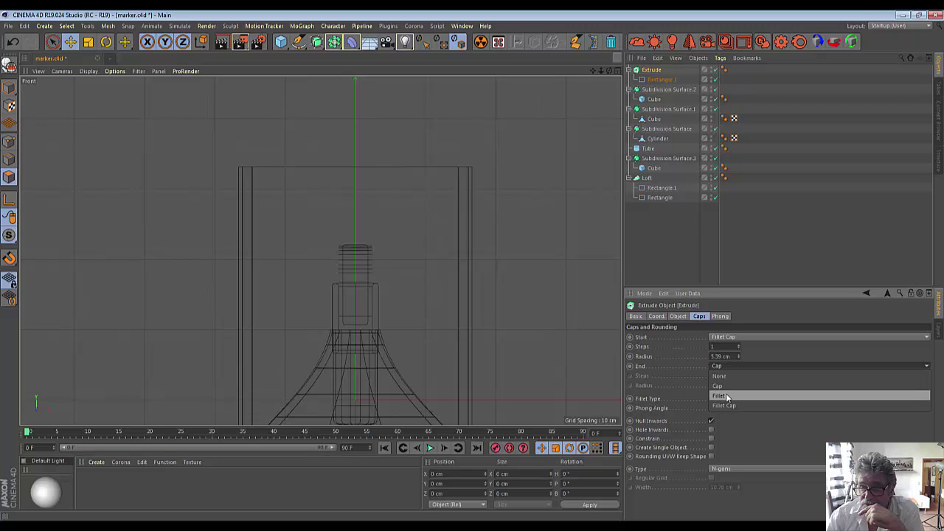
{"action": "left_click", "coordinate": [727, 406]}
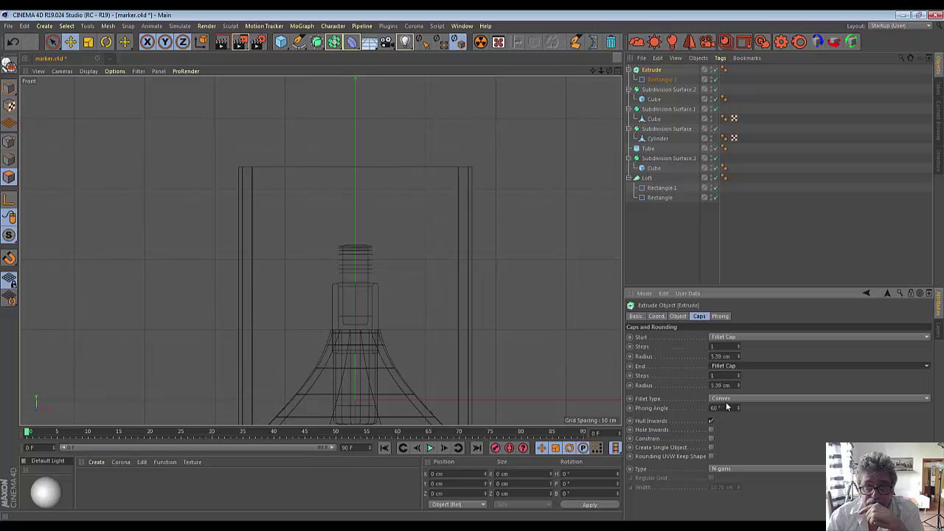
{"action": "scroll", "coordinate": [484, 264], "scroll_direction": "down", "scroll_amount": 3}
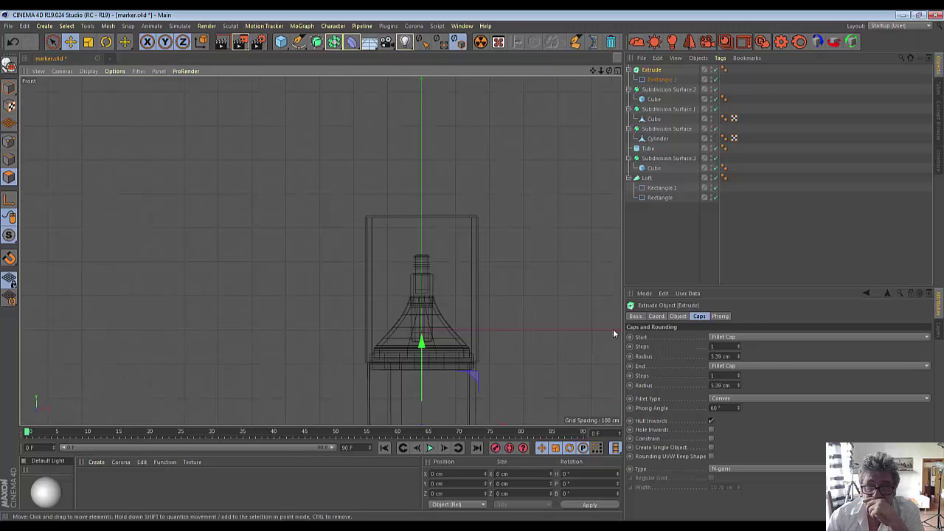
{"action": "left_click", "coordinate": [738, 344]}
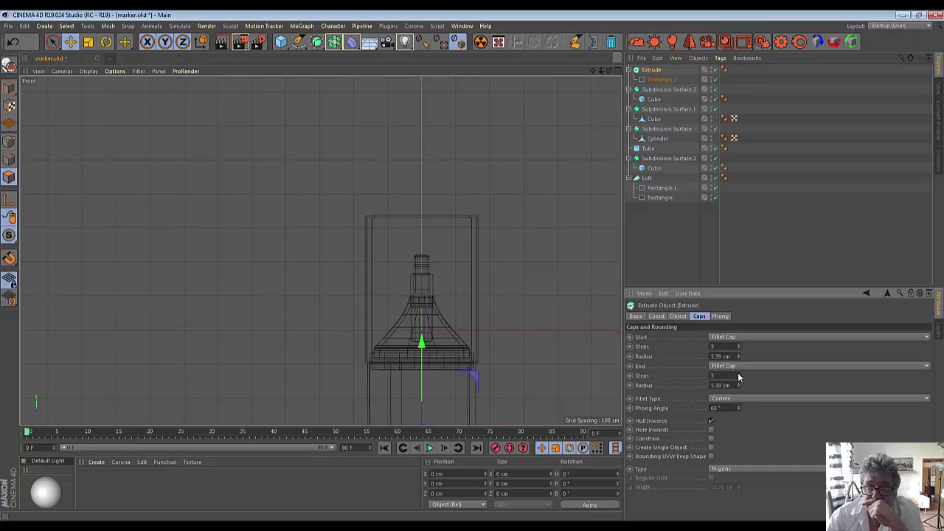
- Lock the Y axis and scale the cap down to about 96.3%
{"action": "scroll", "coordinate": [402, 347], "scroll_direction": "up", "scroll_amount": 2}
{"action": "scroll", "coordinate": [410, 339], "scroll_direction": "up", "scroll_amount": 2}
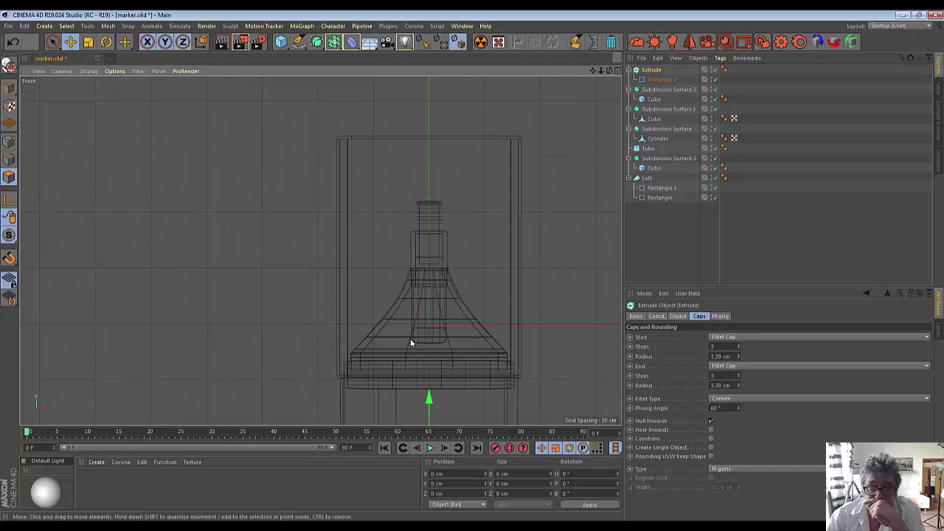
{"action": "scroll", "coordinate": [410, 339], "scroll_direction": "down", "scroll_amount": 1}
{"action": "left_click", "coordinate": [157, 42]}
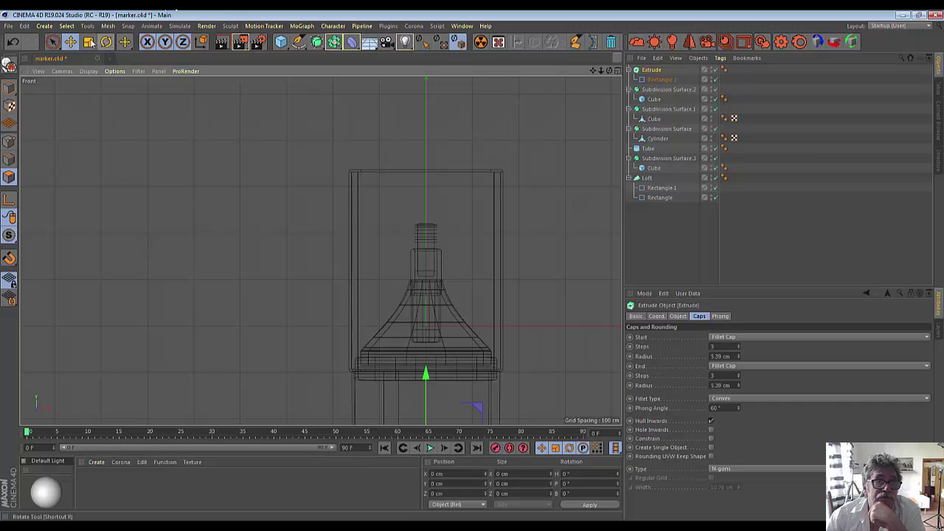
{"action": "left_click", "coordinate": [88, 42]}
{"action": "left_click_drag", "start_coordinate": [556, 256], "coordinate": [539, 263]}
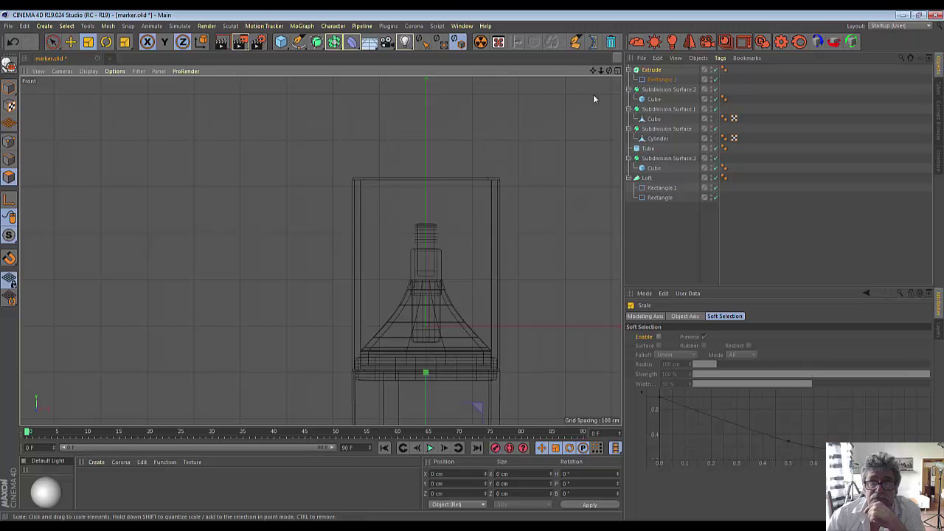
- Maximize the Perspective view and render a viewport preview of the marker
{"action": "left_click", "coordinate": [617, 71]}
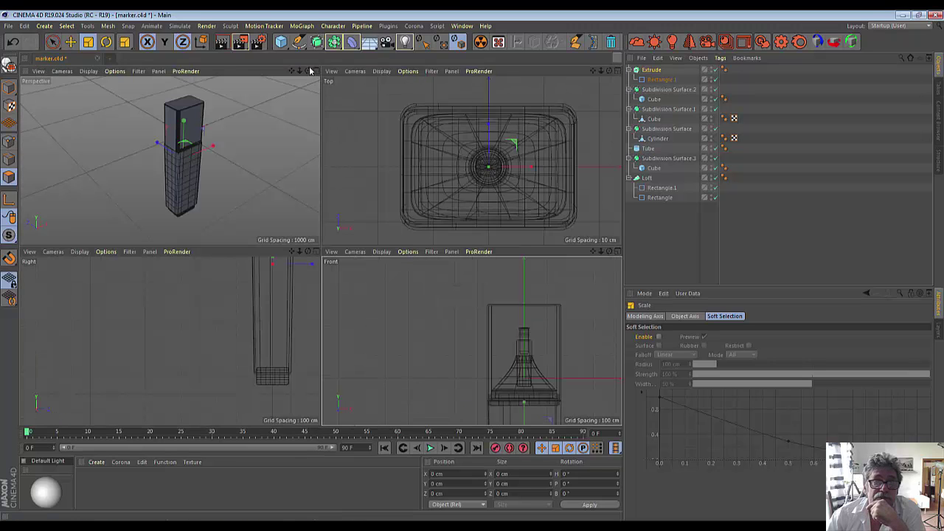
{"action": "left_click", "coordinate": [316, 71]}
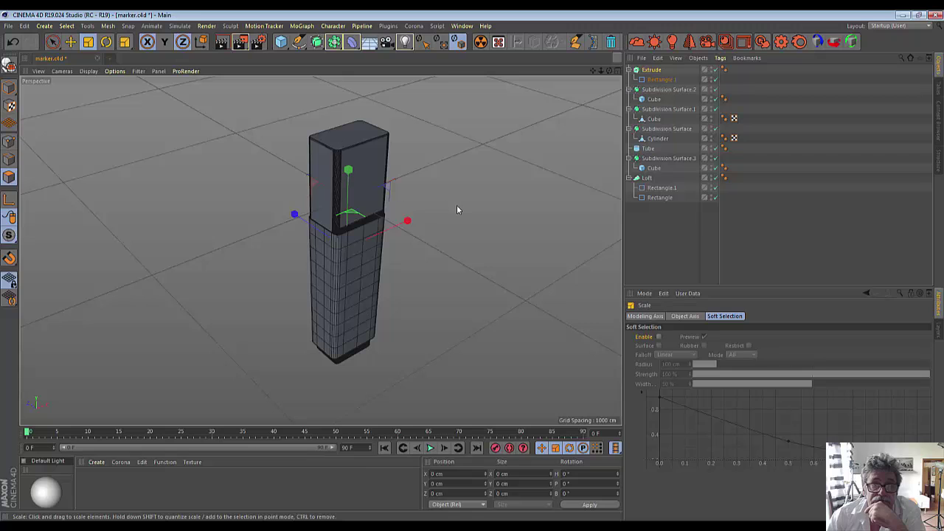
{"action": "left_click", "coordinate": [221, 42]}
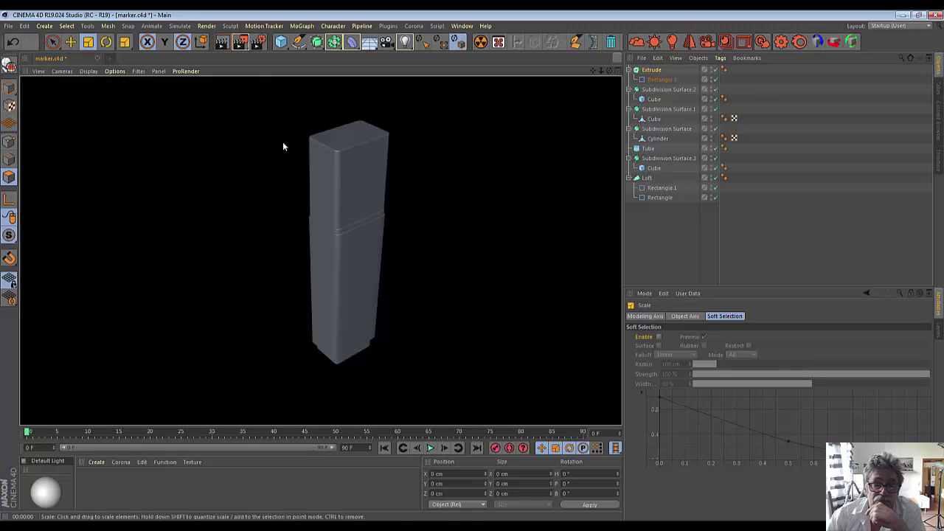
- Zoom in and scale the cap up to about 102.6% so it wraps the column
{"action": "scroll", "coordinate": [281, 147], "scroll_direction": "up", "scroll_amount": 1}
{"action": "scroll", "coordinate": [281, 147], "scroll_direction": "up", "scroll_amount": 2}
{"action": "scroll", "coordinate": [282, 146], "scroll_direction": "up", "scroll_amount": 2}
{"action": "scroll", "coordinate": [281, 147], "scroll_direction": "up", "scroll_amount": 1}
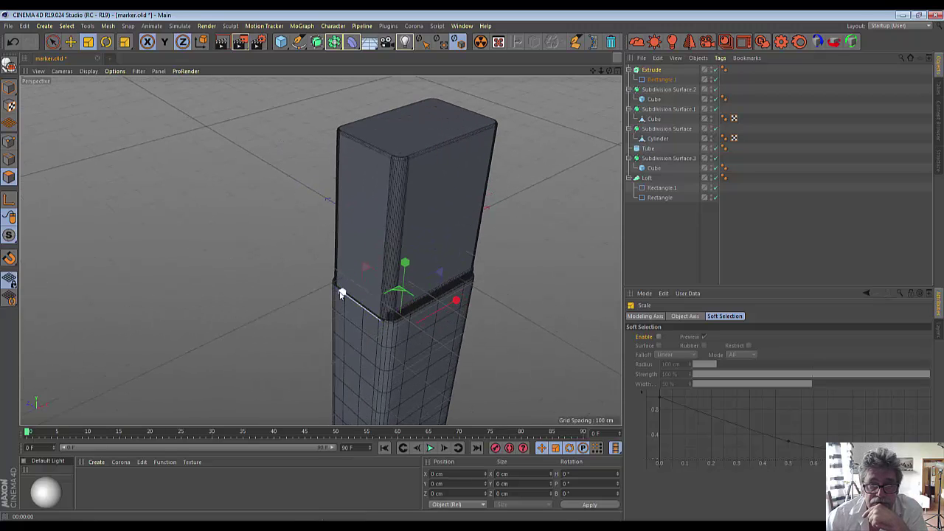
{"action": "left_click_drag", "start_coordinate": [341, 294], "coordinate": [338, 300]}
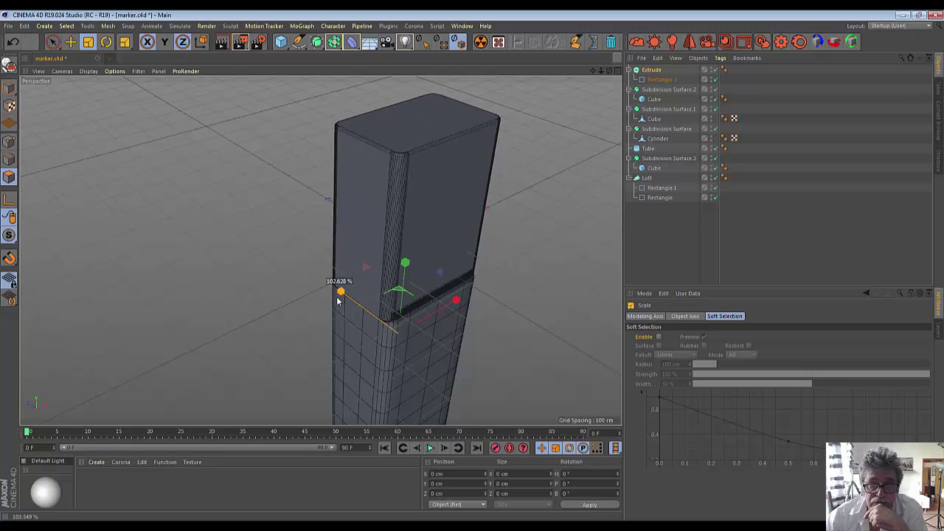
{"action": "left_click_drag", "start_coordinate": [338, 301], "coordinate": [398, 333], "text": "alt"}
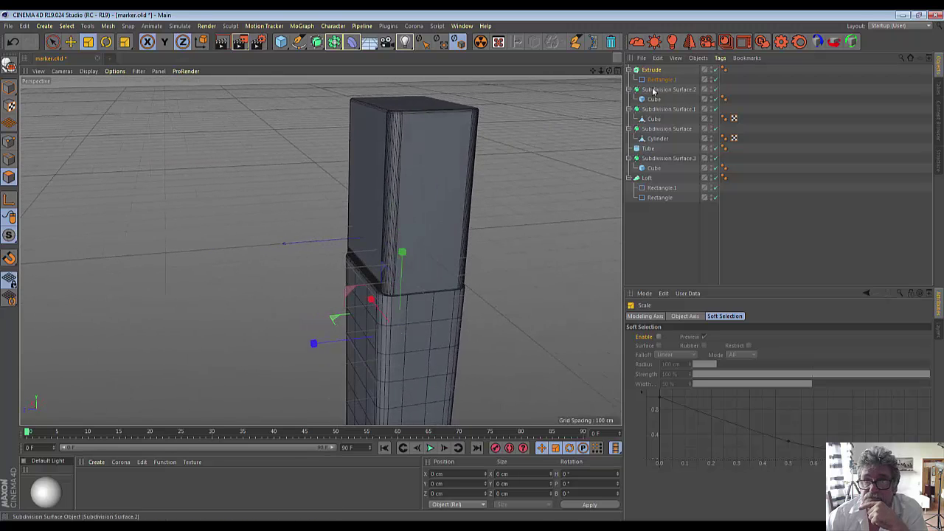
- Set Rectangle.1 to 312.428 cm width and 220.44 cm height, then orbit to check the cap
{"action": "left_click", "coordinate": [661, 79]}
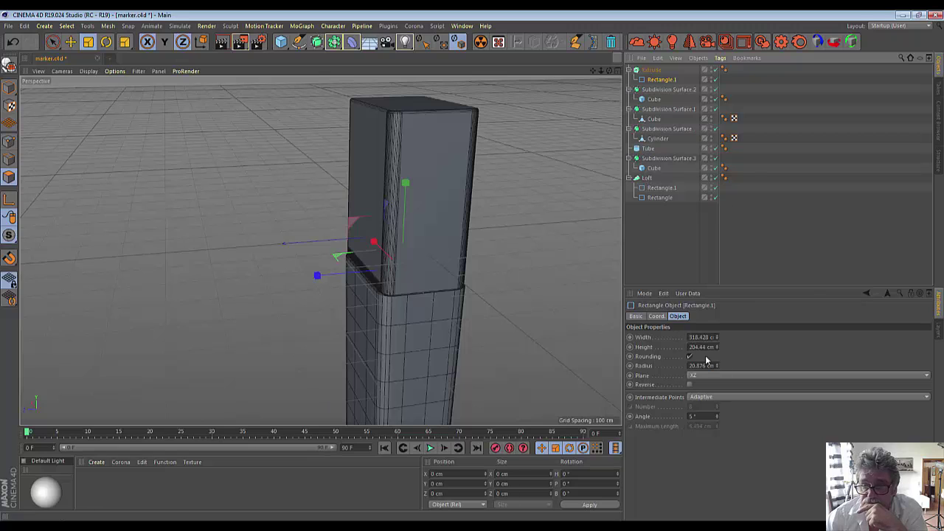
{"action": "left_click_drag", "start_coordinate": [716, 339], "coordinate": [716, 349]}
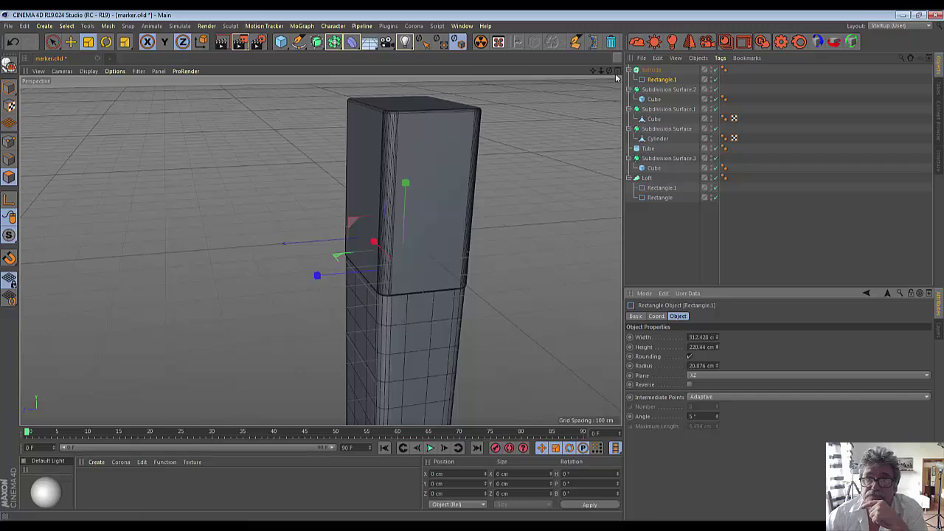
{"action": "left_click_drag", "start_coordinate": [609, 70], "coordinate": [517, 133]}
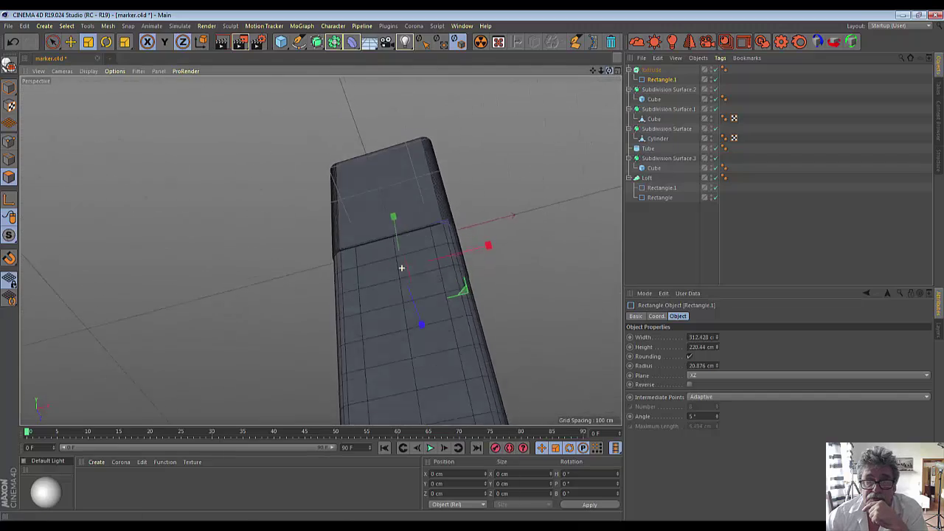
{"action": "left_click_drag", "start_coordinate": [401, 268], "coordinate": [401, 268]}
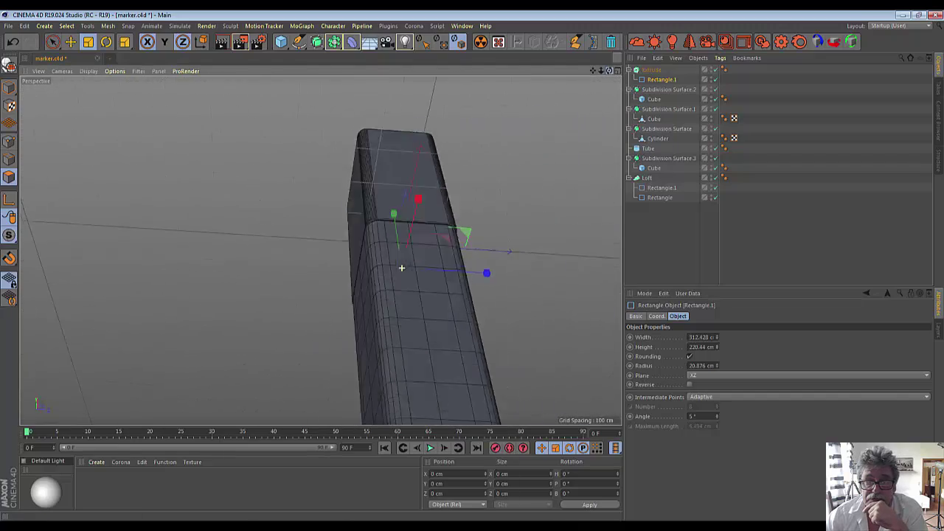
{"action": "left_click_drag", "start_coordinate": [401, 268], "coordinate": [401, 268]}
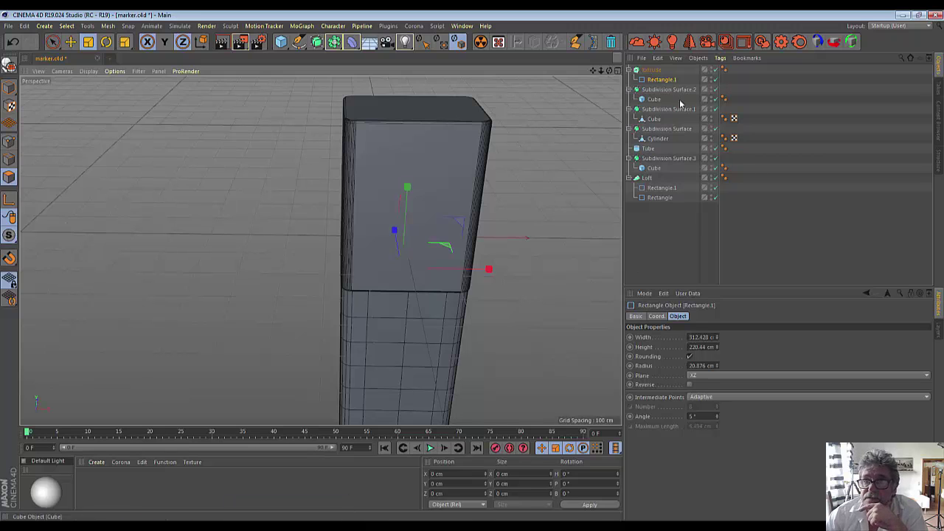
- Make the Extrude editable with C and expand it to show Rounding 1 and Rounding 2
{"action": "left_click", "coordinate": [648, 70]}
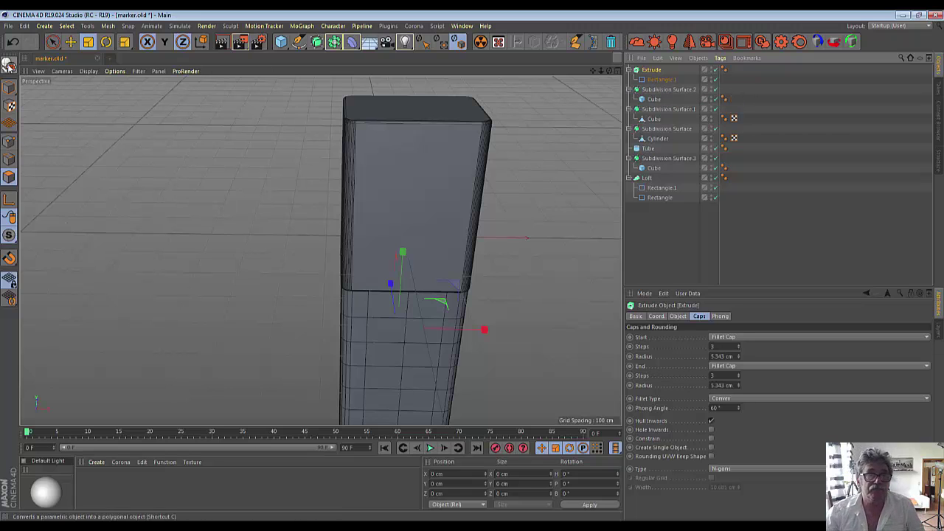
{"action": "left_click", "coordinate": [9, 65]}
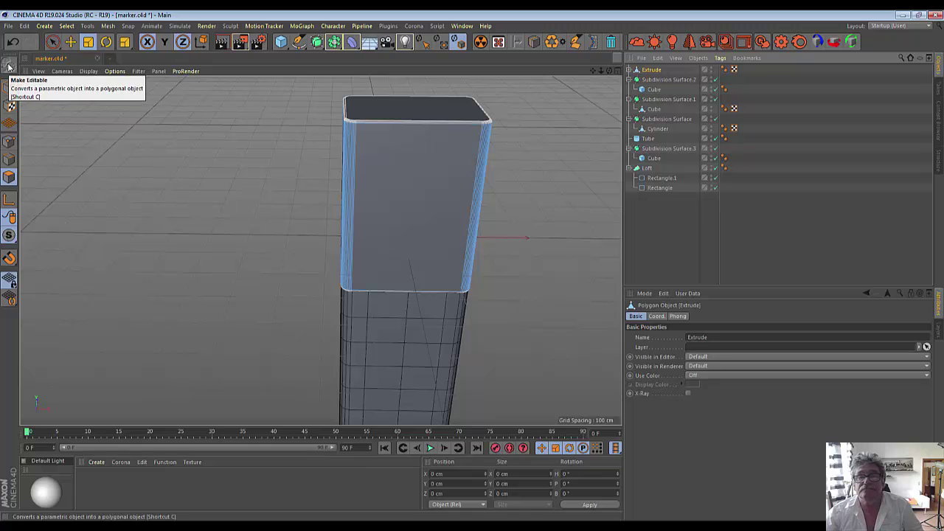
{"action": "left_click", "coordinate": [629, 69]}
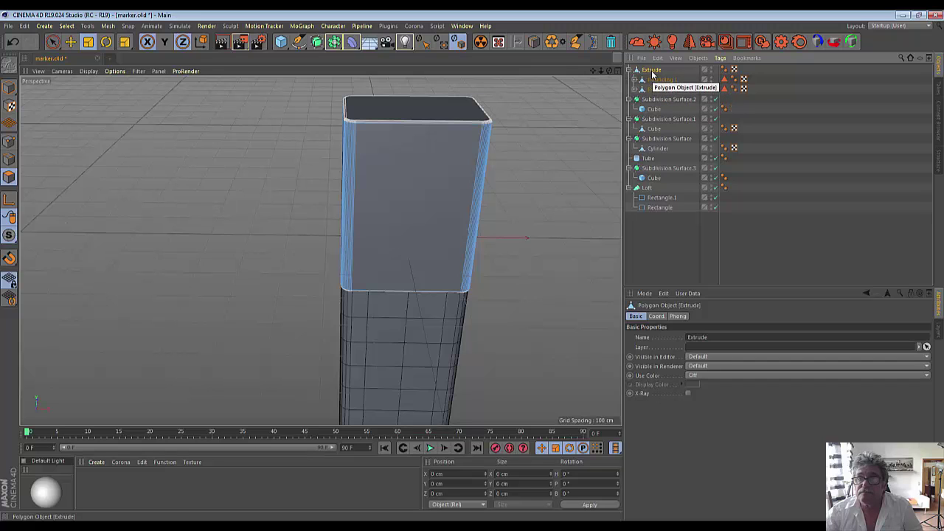
- Merge the cap and both rounding pieces into Extrude.1 with Connect Objects + Delete
{"action": "left_click", "coordinate": [658, 89], "text": "shift"}
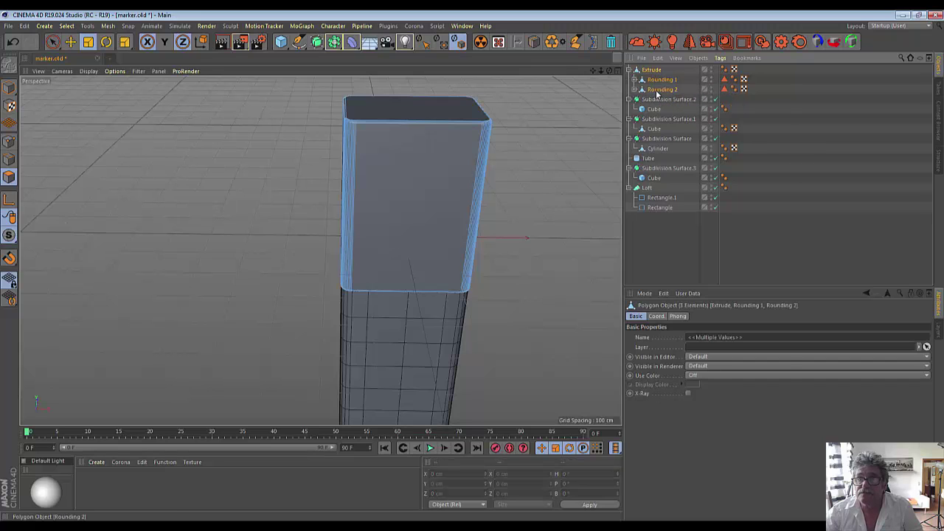
{"action": "right_click", "coordinate": [657, 91]}
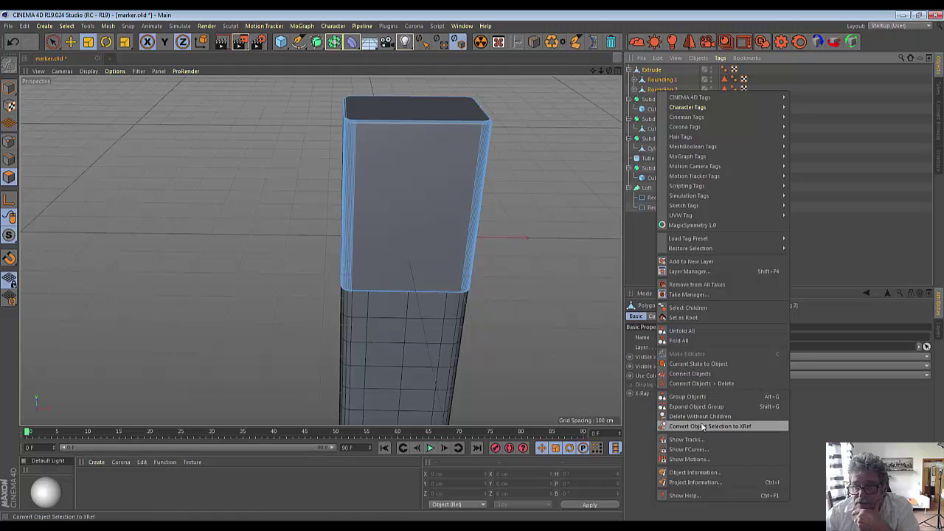
{"action": "left_click", "coordinate": [704, 384]}
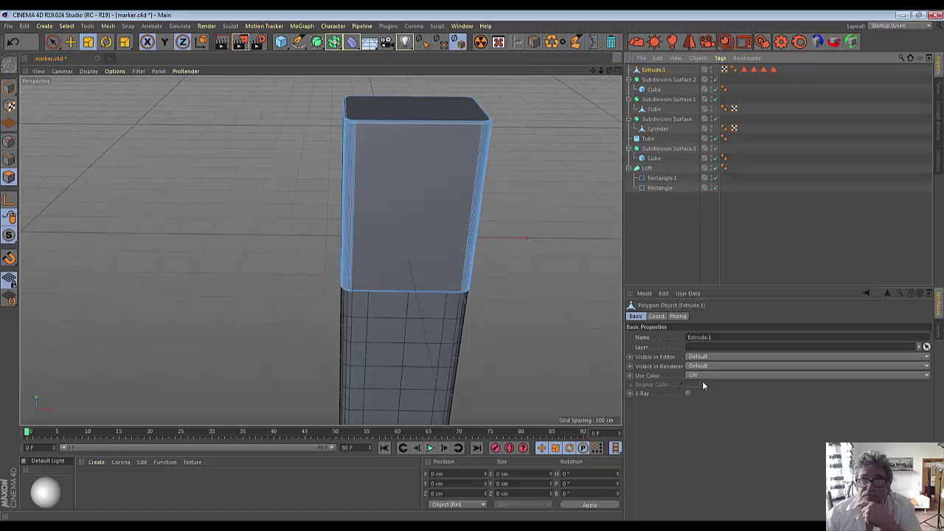
{"action": "left_click", "coordinate": [710, 70]}
{"action": "left_click", "coordinate": [711, 70]}
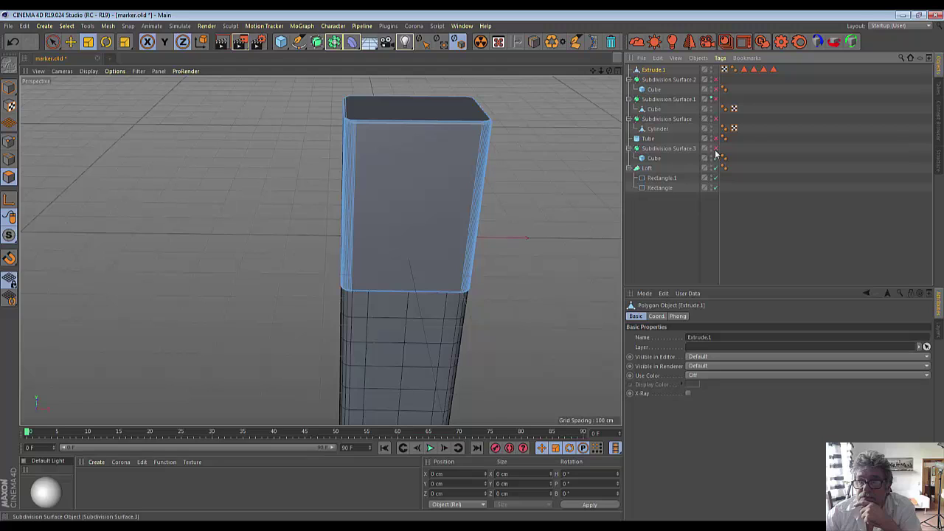
- Hide the Loft column, zoom onto the cap box and select its top polygon
{"action": "left_click", "coordinate": [716, 177]}
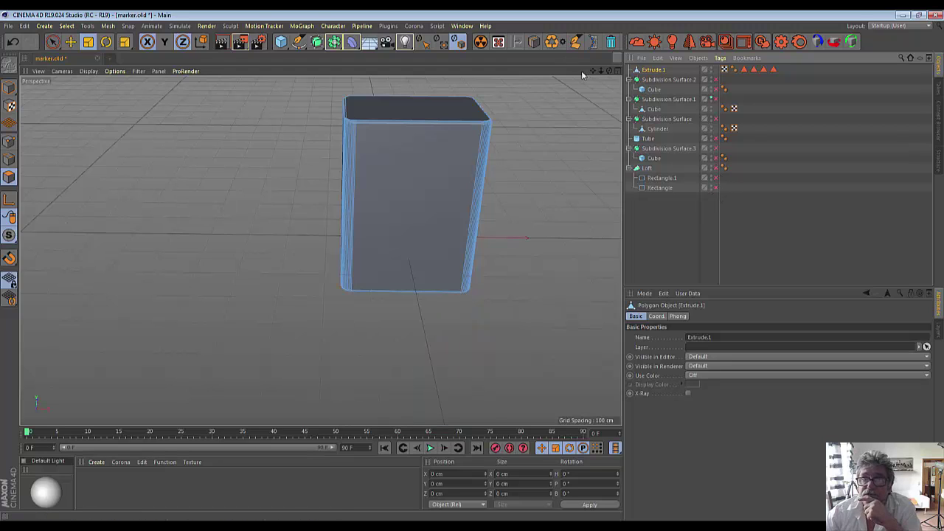
{"action": "left_click_drag", "start_coordinate": [615, 76], "coordinate": [393, 327]}
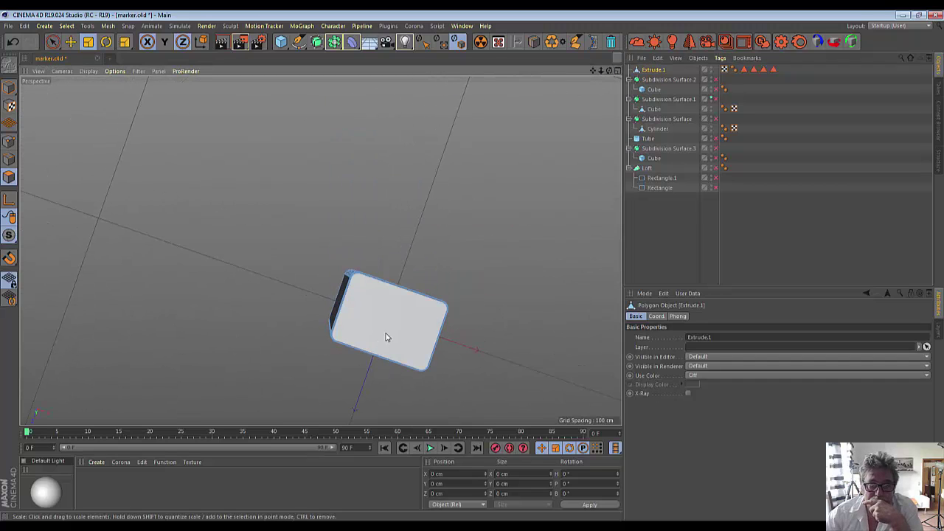
{"action": "scroll", "coordinate": [348, 330], "scroll_direction": "up", "scroll_amount": 2}
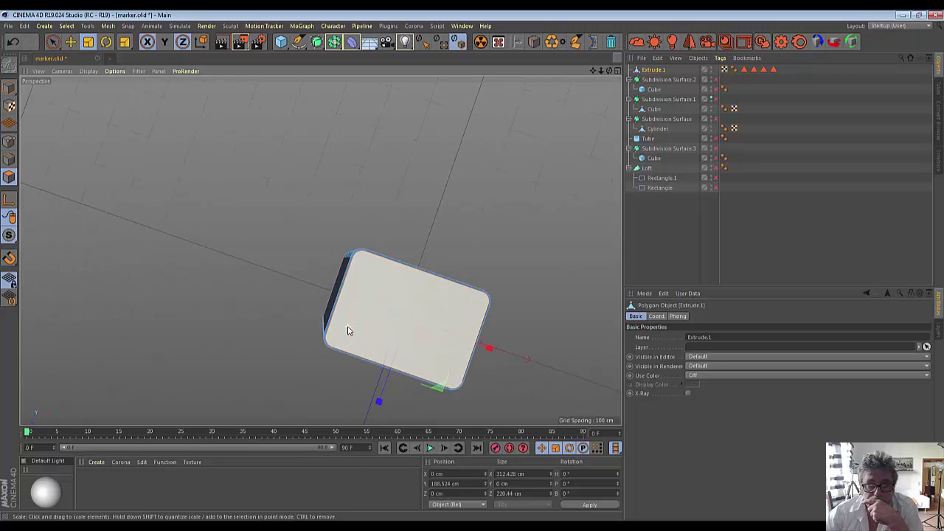
{"action": "scroll", "coordinate": [348, 330], "scroll_direction": "up", "scroll_amount": 2}
{"action": "scroll", "coordinate": [348, 330], "scroll_direction": "up", "scroll_amount": 3}
{"action": "scroll", "coordinate": [348, 330], "scroll_direction": "up", "scroll_amount": 1}
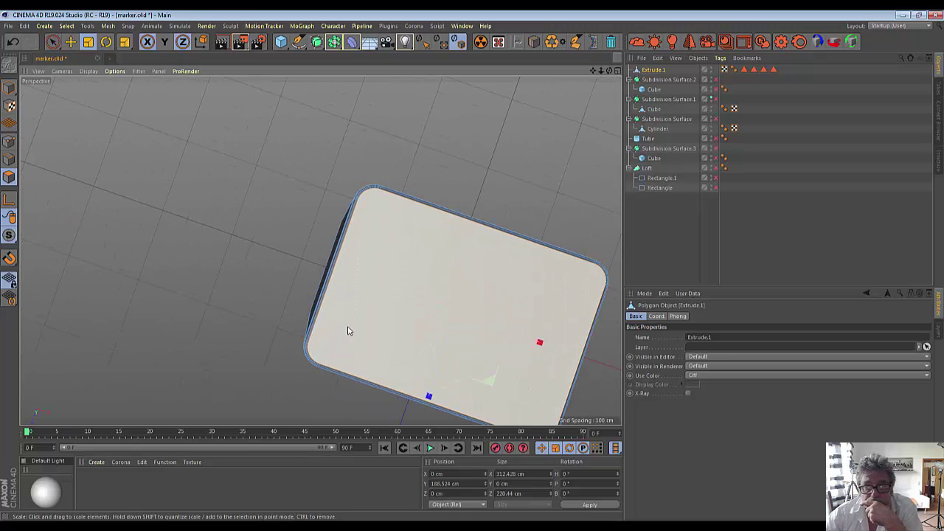
{"action": "scroll", "coordinate": [348, 330], "scroll_direction": "down", "scroll_amount": 2}
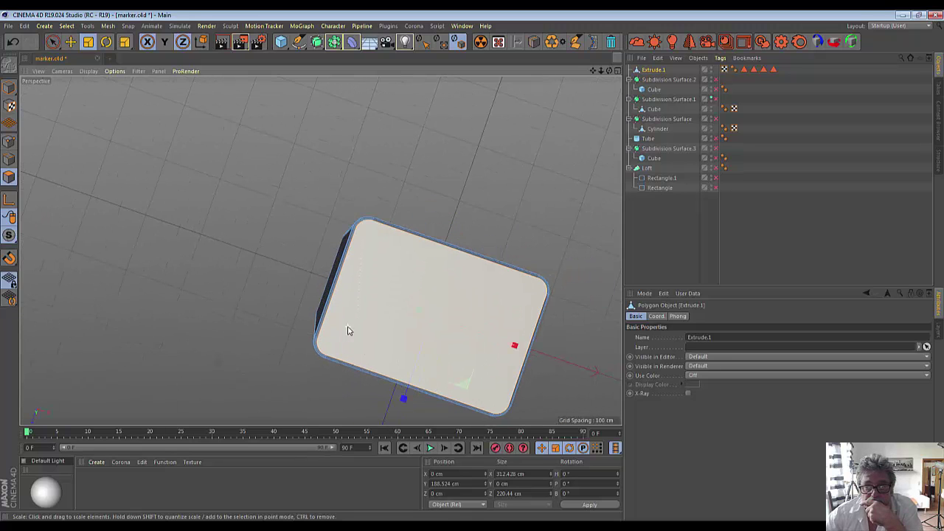
{"action": "left_click", "coordinate": [396, 258]}
{"action": "mouse_move", "coordinate": [608, 71]}
{"action": "left_mouse_down"}
{"action": "mouse_move", "coordinate": [432, 316]}
{"action": "mouse_move", "coordinate": [608, 71]}
{"action": "left_mouse_up"}
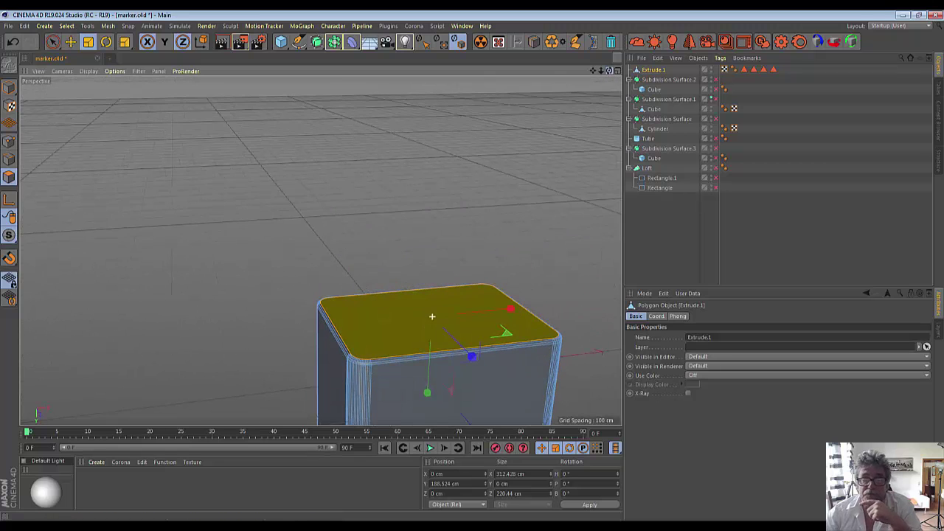
- Raise the cap's selected top face about 18 cm along the Y axis
{"action": "left_click", "coordinate": [70, 41]}
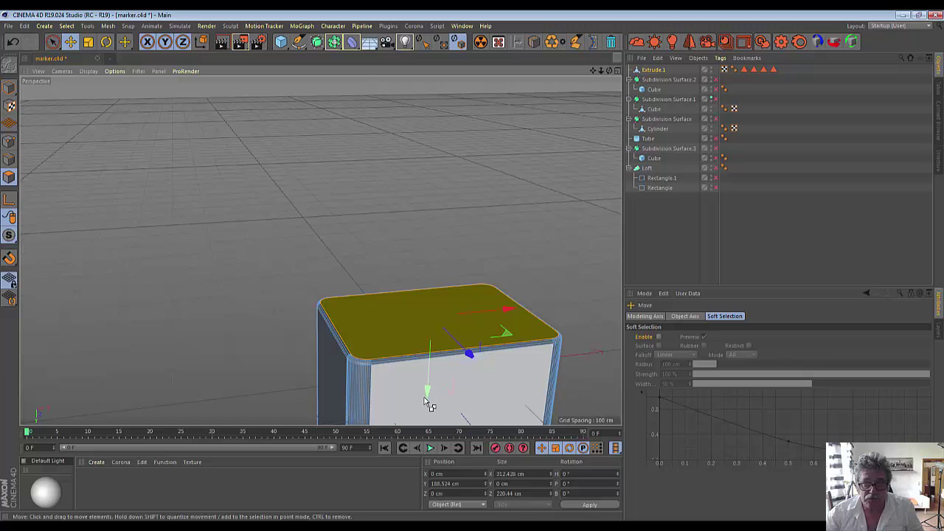
{"action": "mouse_move", "coordinate": [428, 392]}
{"action": "left_mouse_down"}
{"action": "mouse_move", "coordinate": [424, 373]}
{"action": "mouse_move", "coordinate": [418, 393]}
{"action": "left_mouse_up"}
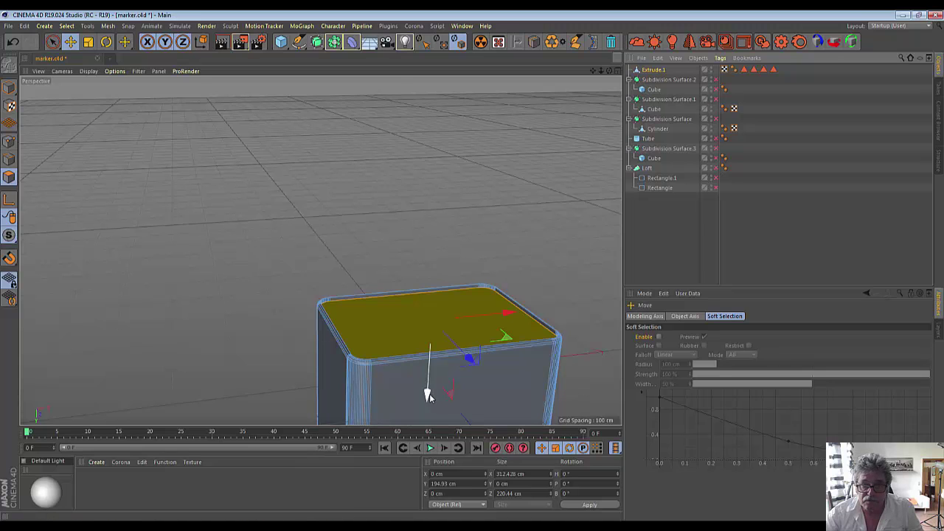
{"action": "mouse_move", "coordinate": [428, 393]}
{"action": "left_mouse_down"}
{"action": "mouse_move", "coordinate": [423, 424]}
{"action": "mouse_move", "coordinate": [427, 376]}
{"action": "mouse_move", "coordinate": [595, 159]}
{"action": "left_mouse_up"}
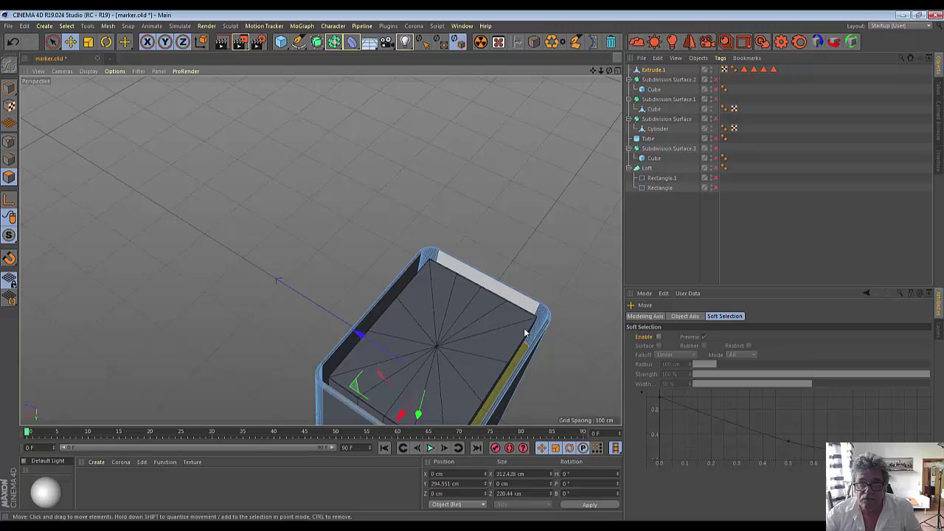
- Nudge the rim edge, then undo that edge move so it returns to its earlier position
{"action": "left_click_drag", "start_coordinate": [510, 339], "coordinate": [508, 339]}
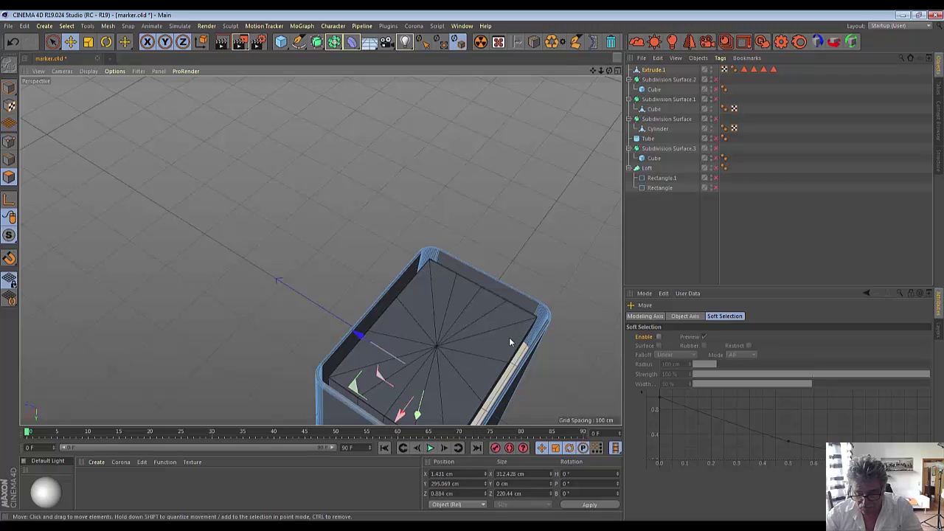
{"action": "left_click", "coordinate": [509, 337]}
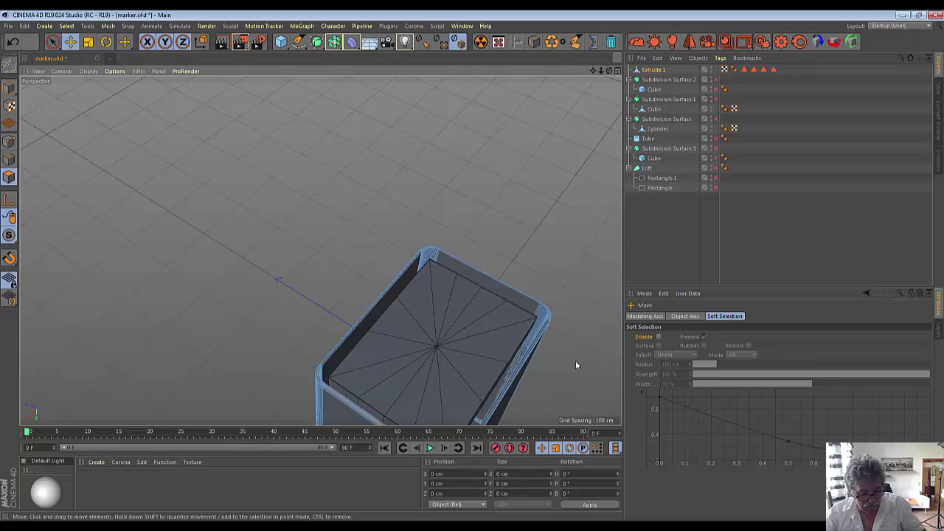
{"action": "key", "text": "ctrl+z"}
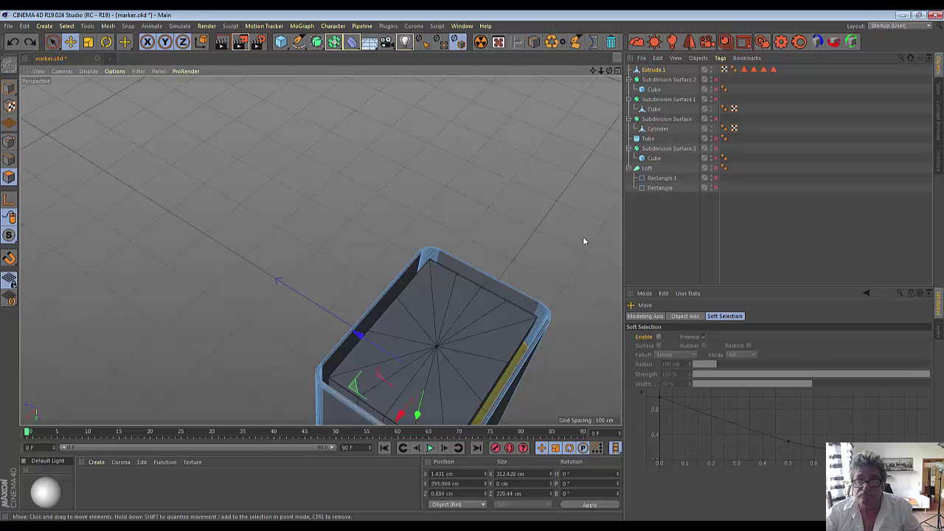
{"action": "left_click_drag", "start_coordinate": [586, 221], "coordinate": [585, 220], "text": "alt"}
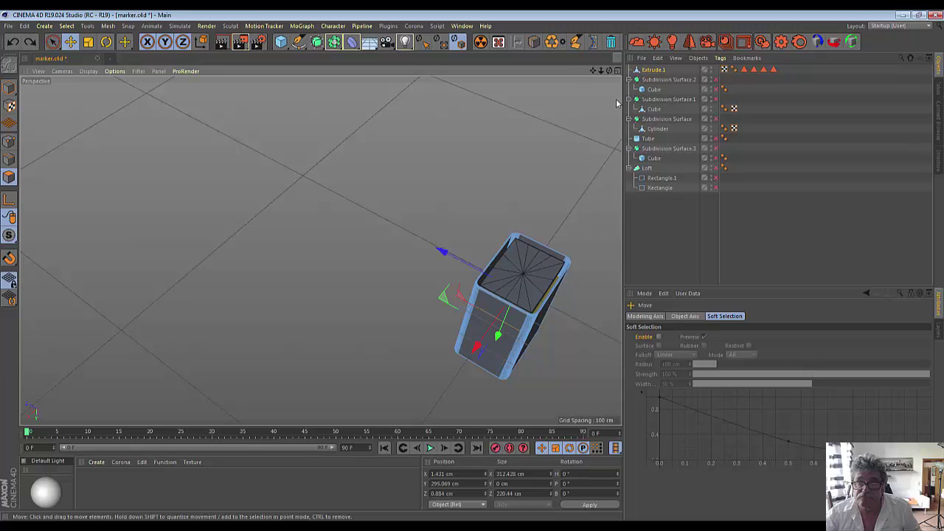
- Look down into the cap and select a different part of its rim
{"action": "left_click_drag", "start_coordinate": [595, 73], "coordinate": [612, 72]}
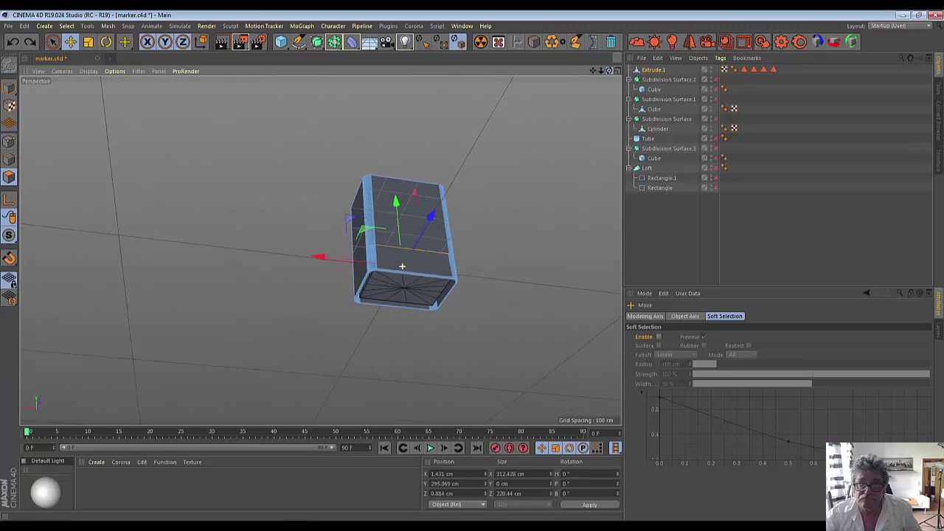
{"action": "left_click_drag", "start_coordinate": [402, 266], "coordinate": [407, 99]}
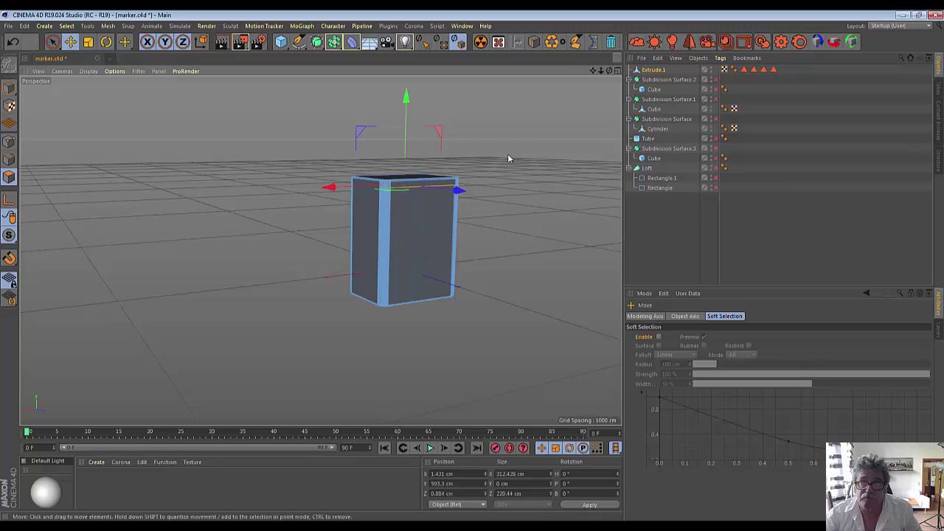
{"action": "mouse_move", "coordinate": [404, 185]}
{"action": "left_mouse_down", "text": "alt"}
{"action": "mouse_move", "coordinate": [440, 205]}
{"action": "mouse_move", "coordinate": [433, 247]}
{"action": "left_mouse_up", "text": "alt"}
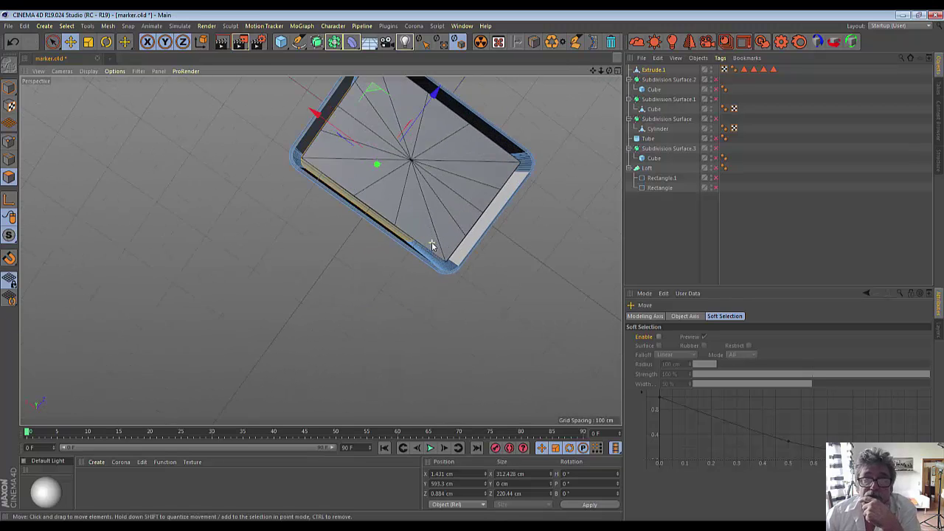
{"action": "left_click", "coordinate": [433, 247]}
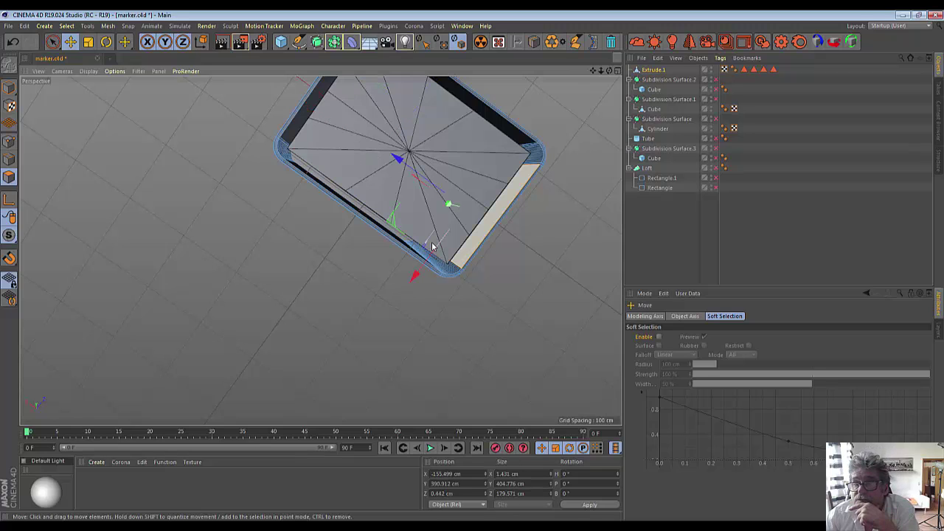
- Delete all three polygon selection tags from Extrude.1
{"action": "left_click", "coordinate": [744, 70]}
{"action": "key", "text": "Delete"}
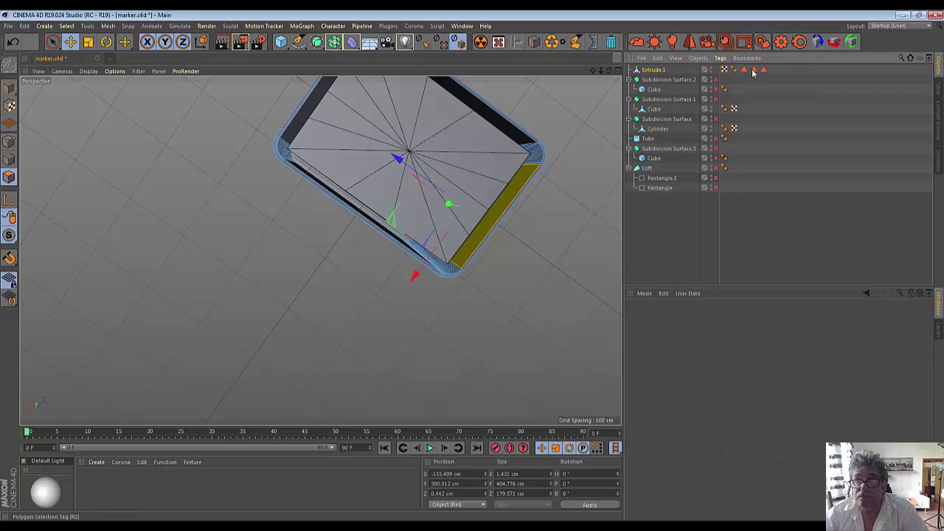
{"action": "left_click", "coordinate": [753, 70]}
{"action": "key", "text": "Delete"}
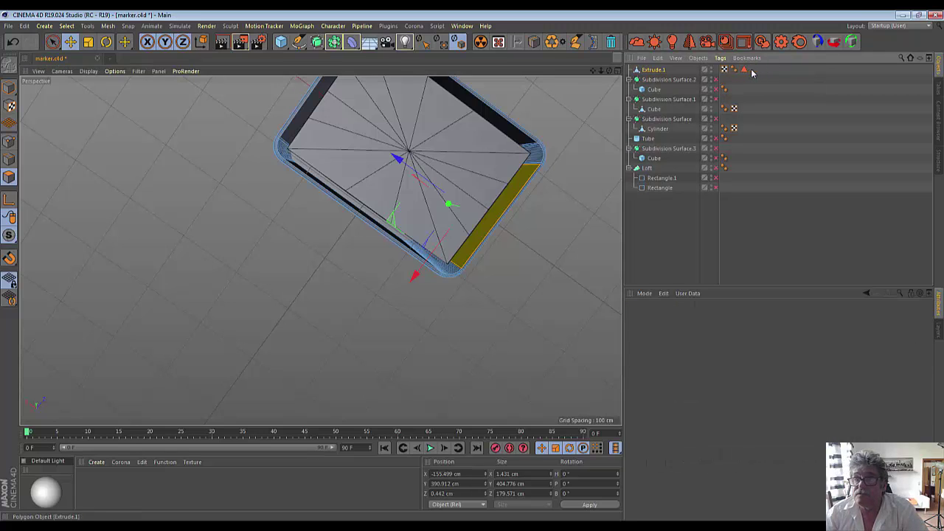
{"action": "left_click", "coordinate": [745, 69]}
{"action": "key", "text": "Delete"}
- Clear the selection on the cap and recentre it in the view
{"action": "left_click", "coordinate": [430, 159]}
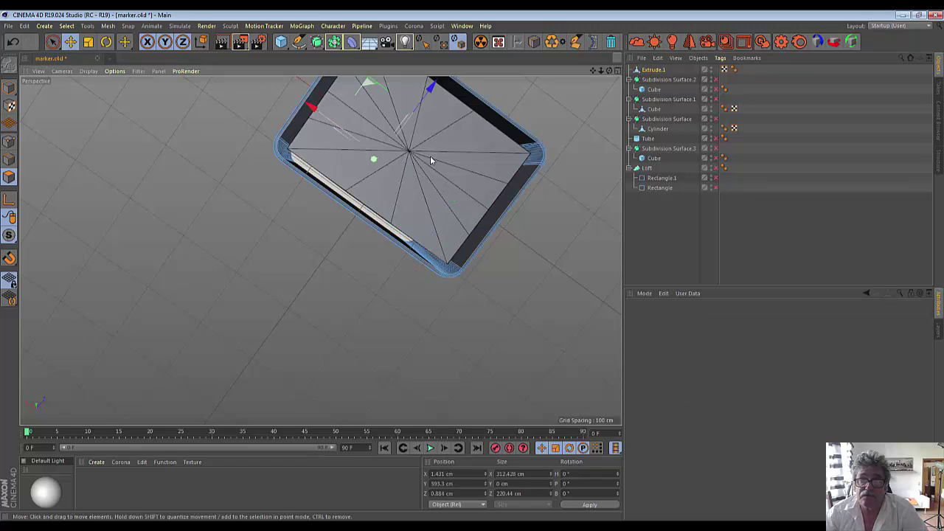
{"action": "left_click", "coordinate": [593, 142]}
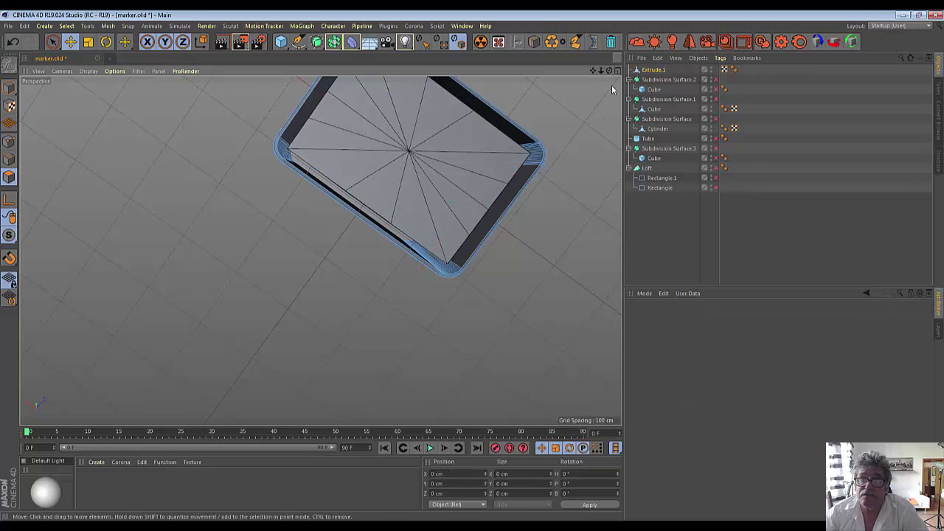
{"action": "left_click_drag", "start_coordinate": [611, 71], "coordinate": [437, 144]}
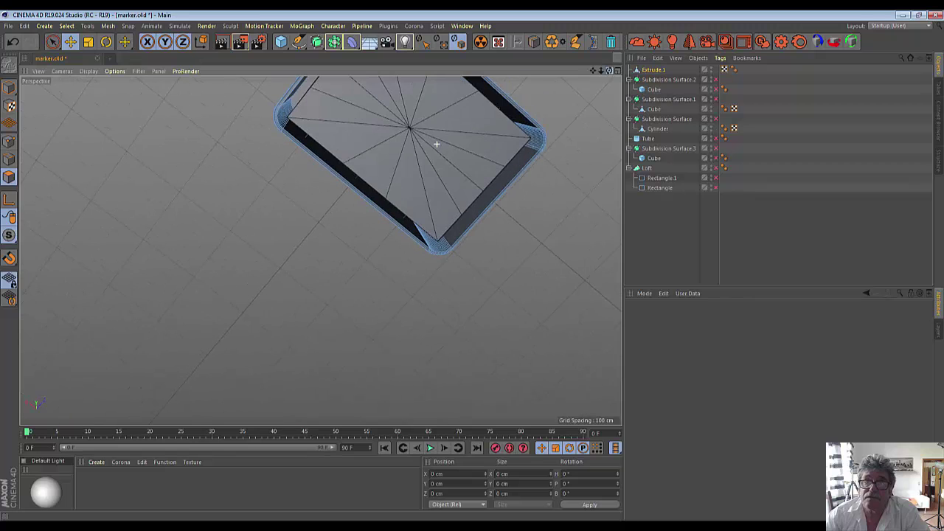
{"action": "left_click_drag", "start_coordinate": [591, 72], "coordinate": [321, 251]}
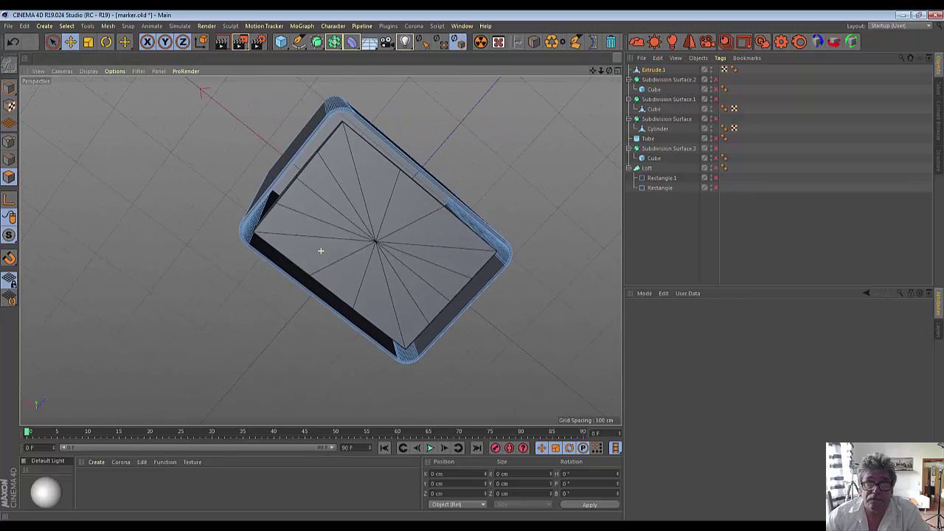
- Re-enable the Subdivision Surface.2 cube and the Loft rectangle so the smoothed box and marker body reappear
{"action": "left_click_drag", "start_coordinate": [609, 70], "coordinate": [392, 293]}
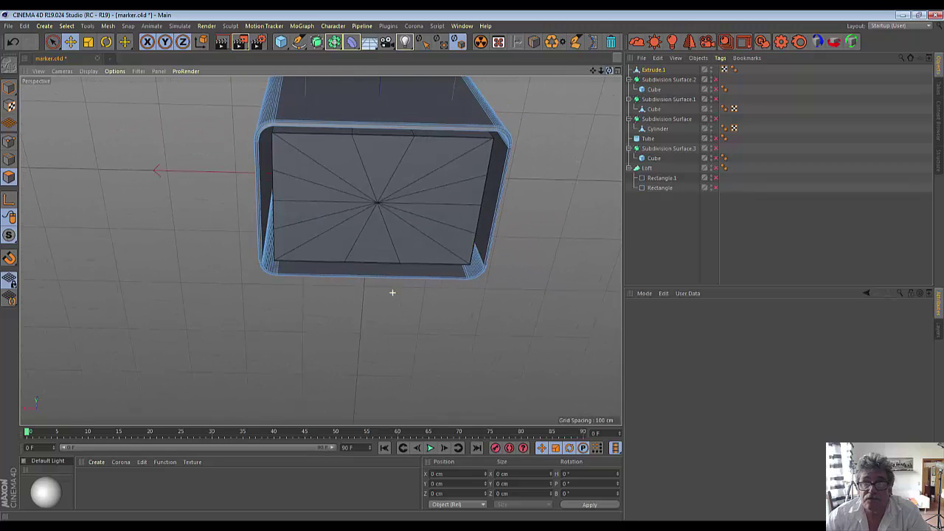
{"action": "left_click", "coordinate": [715, 89]}
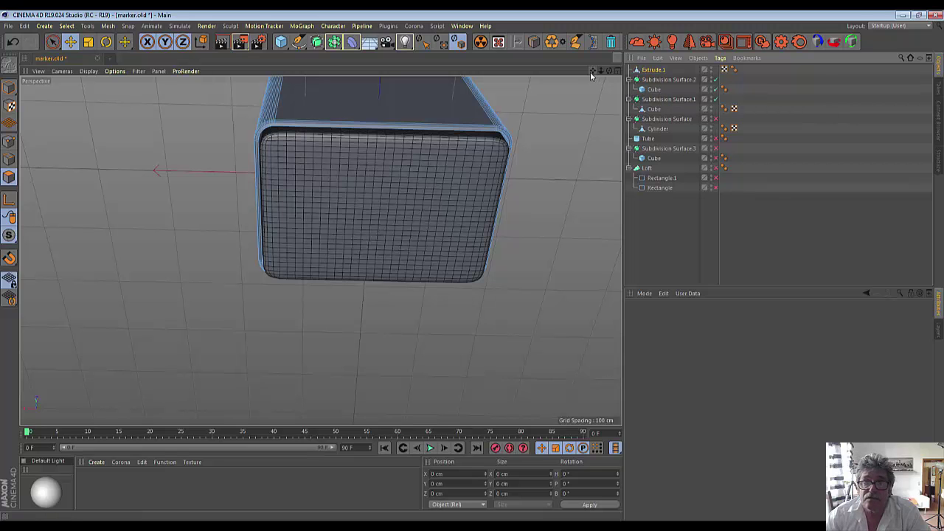
{"action": "left_click_drag", "start_coordinate": [320, 248], "coordinate": [320, 250], "text": "alt"}
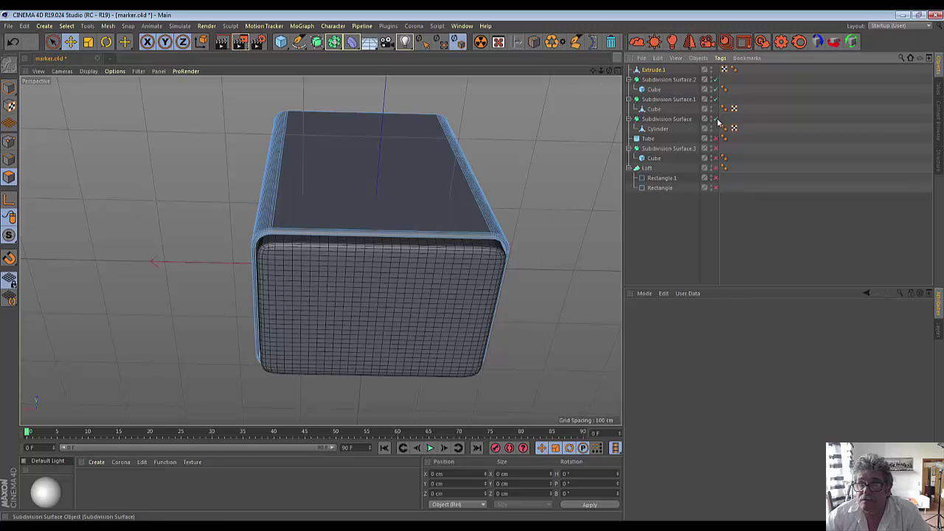
{"action": "left_click", "coordinate": [714, 188]}
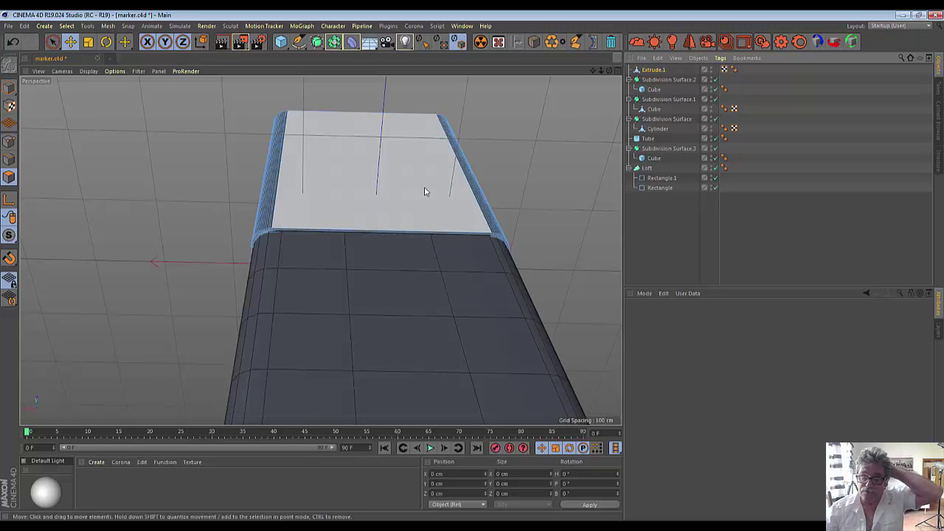
- Select Extrude.1 and switch the viewport to the four-view layout
{"action": "left_click_drag", "start_coordinate": [611, 77], "coordinate": [389, 417]}
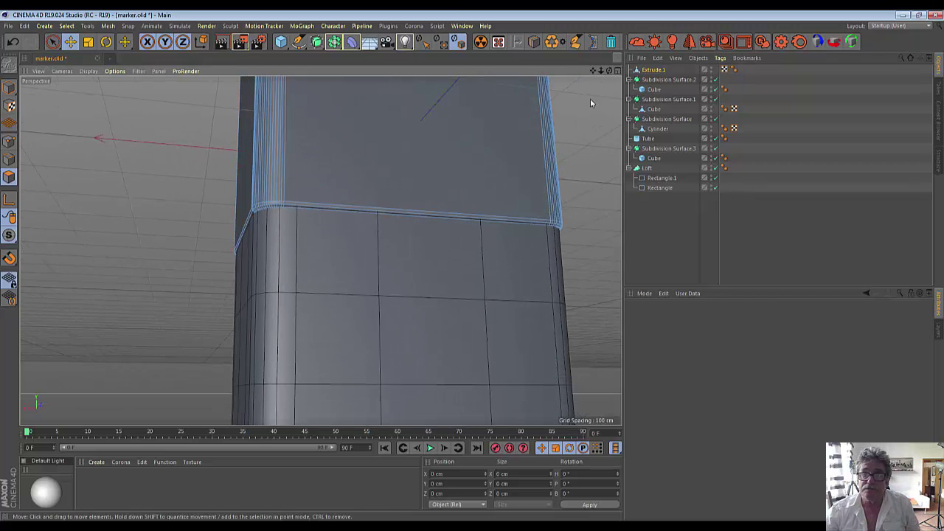
{"action": "left_click_drag", "start_coordinate": [609, 70], "coordinate": [609, 65]}
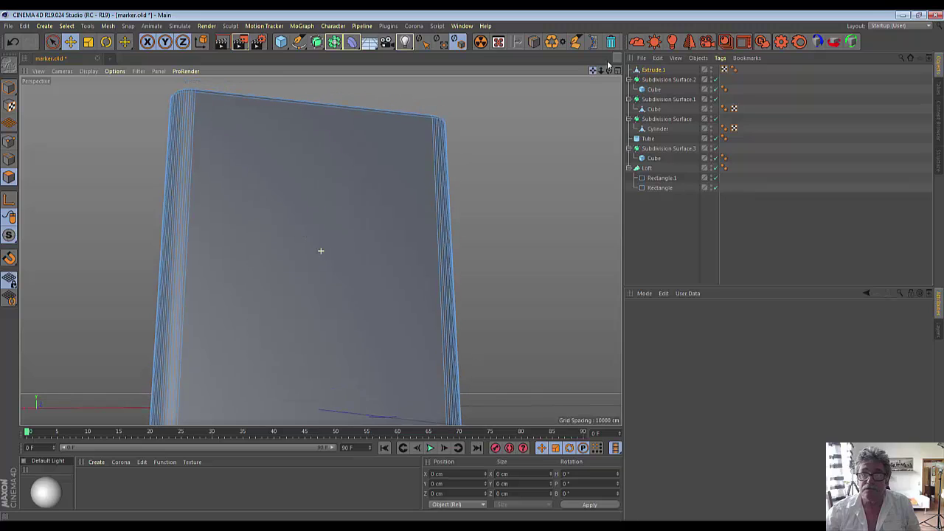
{"action": "left_click", "coordinate": [653, 69]}
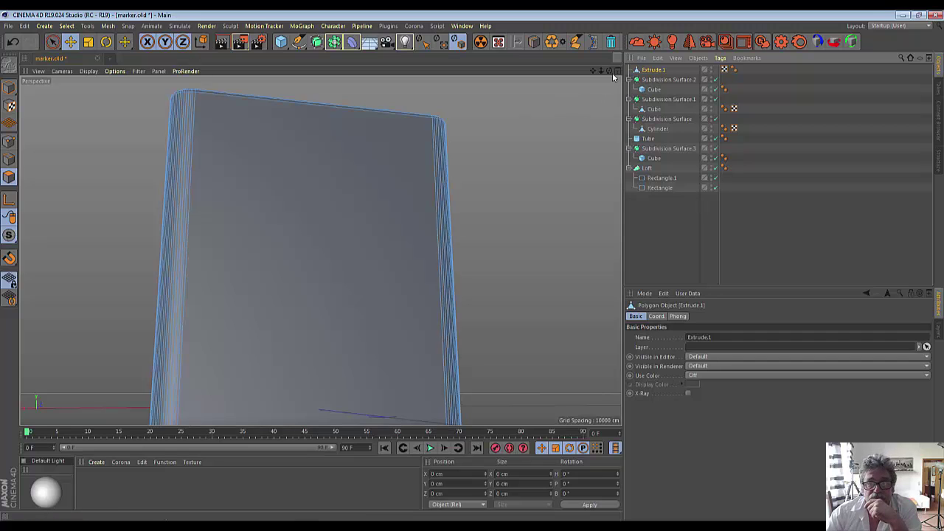
{"action": "left_click", "coordinate": [614, 71]}
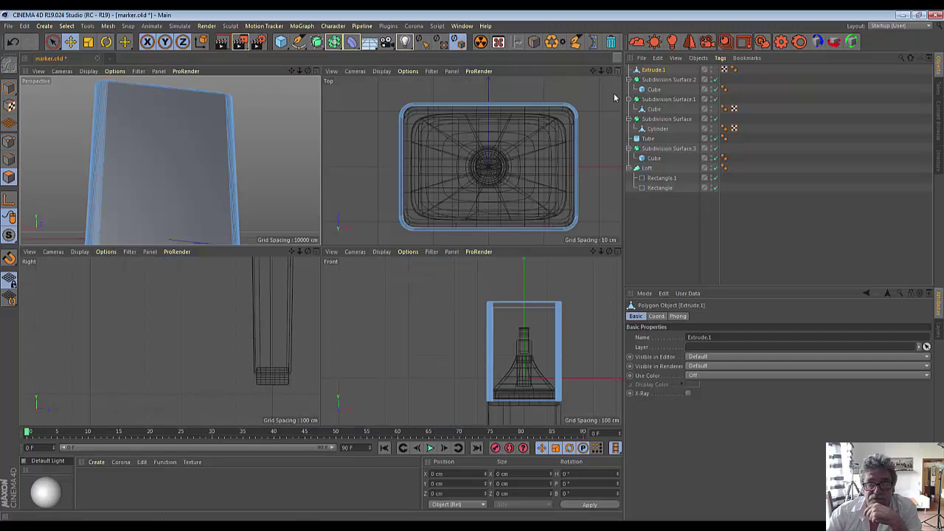
- Maximise the Front view and compare the cap against the marker reference photo
{"action": "left_click", "coordinate": [618, 252]}
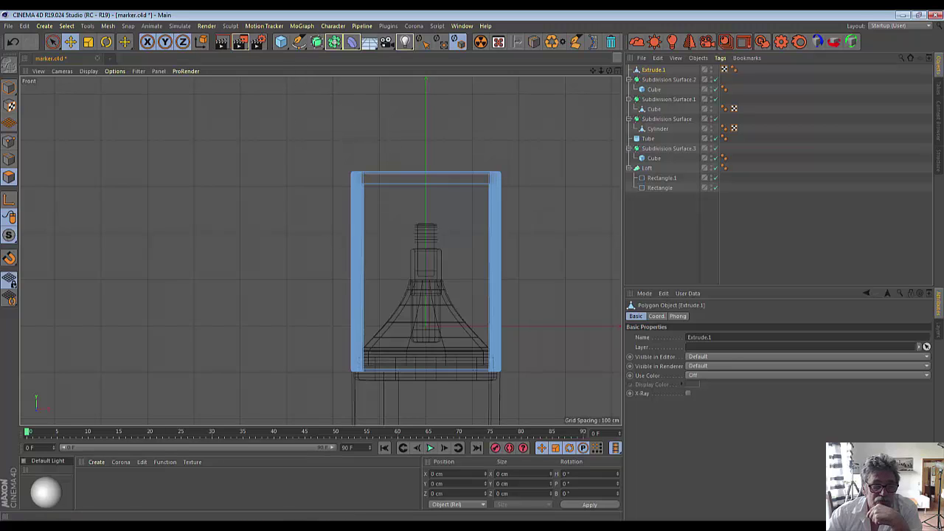
{"action": "key", "text": "alt+Tab"}
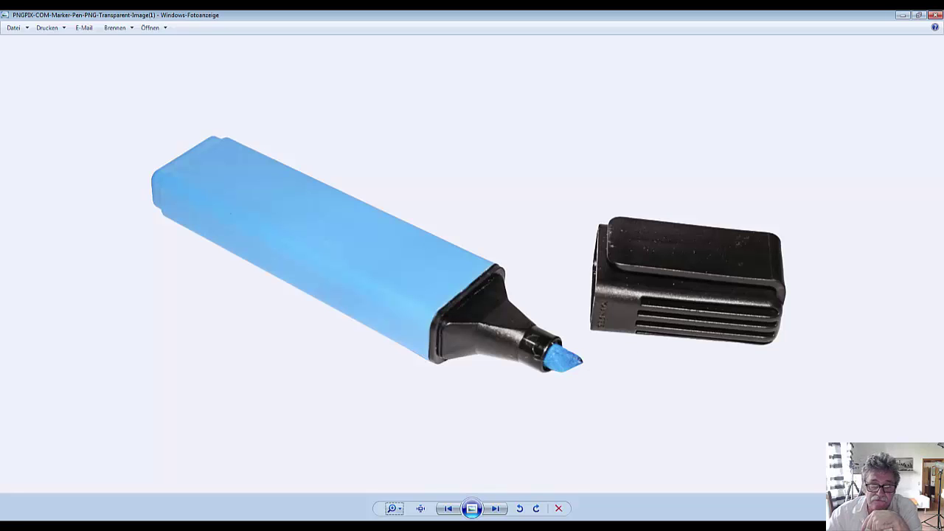
{"action": "key", "text": "alt+Tab"}
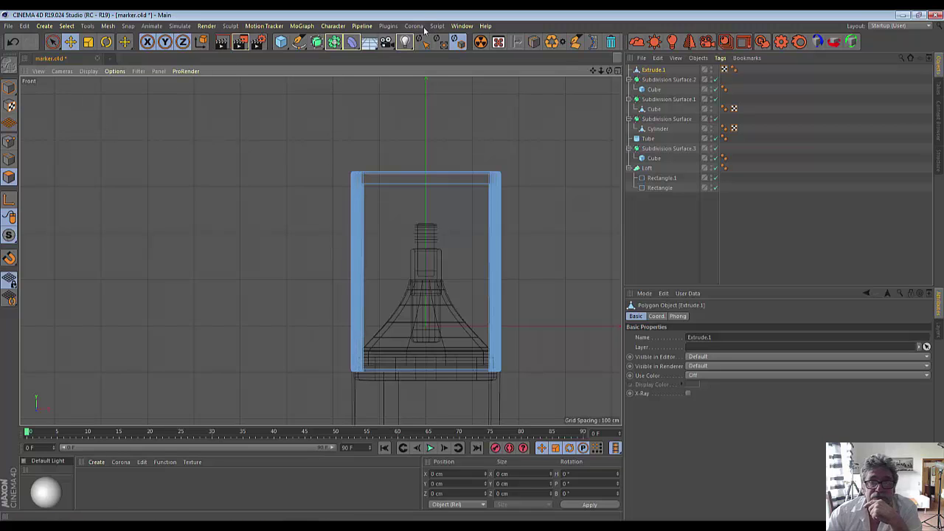
- With symmetrical cutting off, add an edge loop near the top of the cap's polygons
{"action": "left_click", "coordinate": [533, 42]}
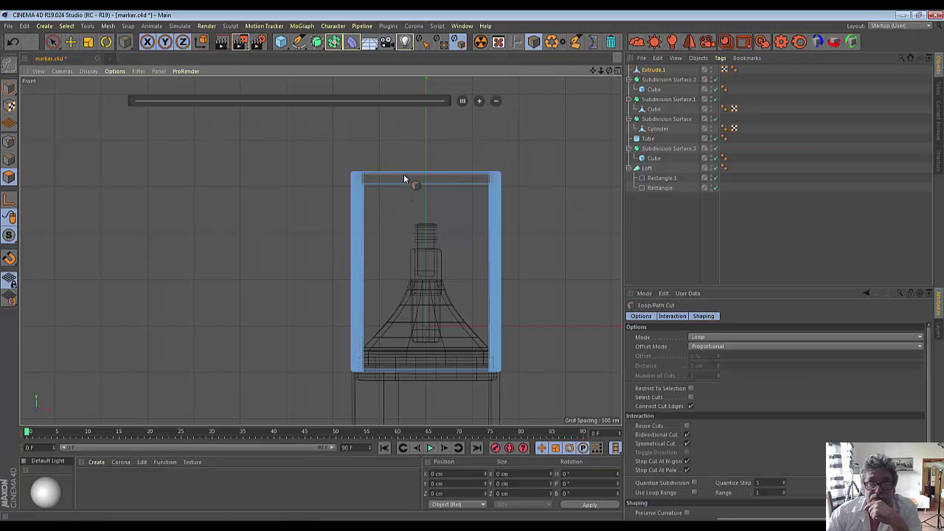
{"action": "left_click", "coordinate": [10, 88]}
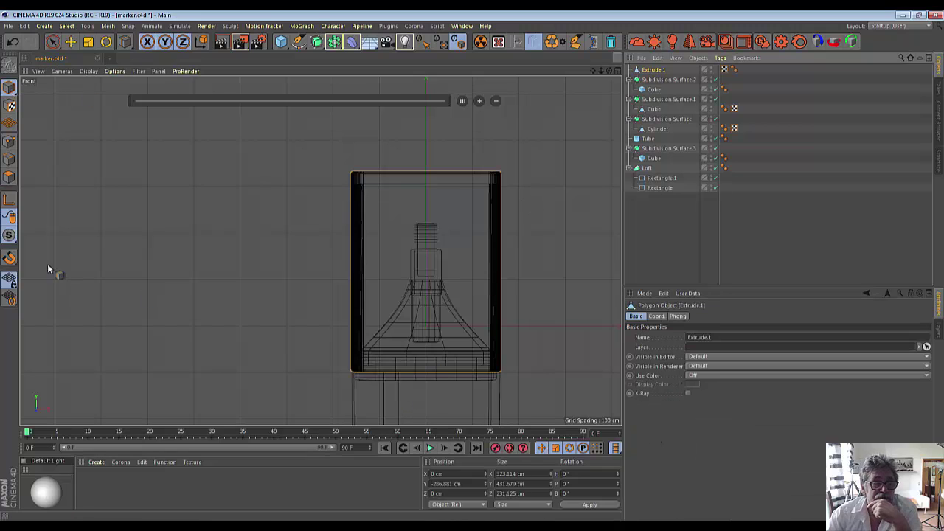
{"action": "left_click", "coordinate": [9, 177]}
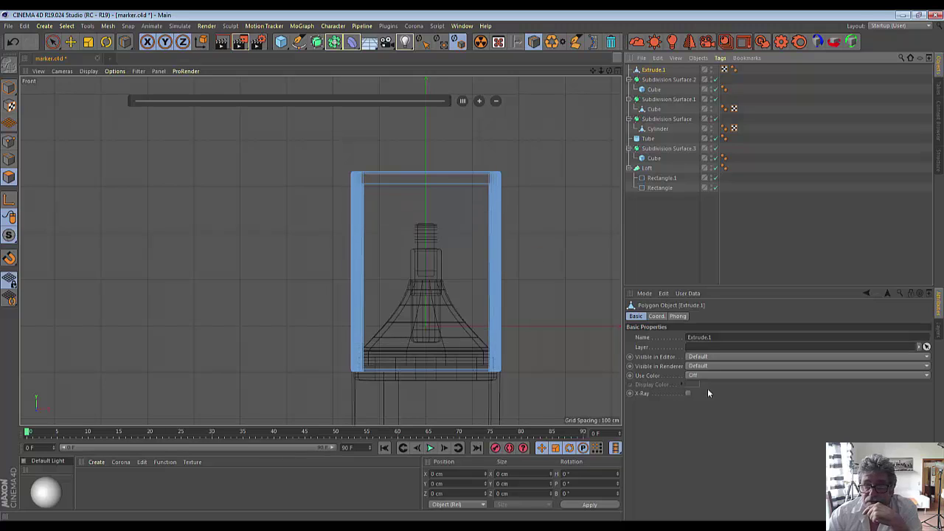
{"action": "left_click", "coordinate": [533, 42]}
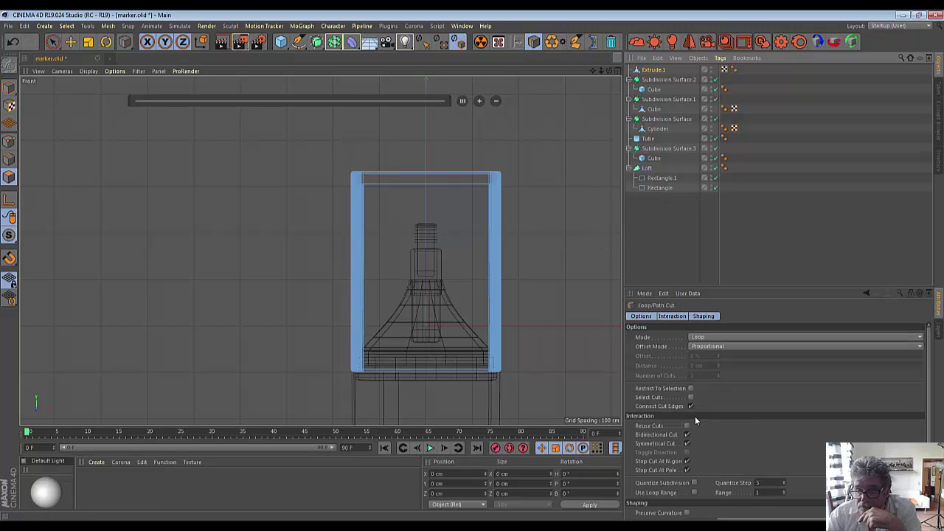
{"action": "left_click", "coordinate": [686, 444]}
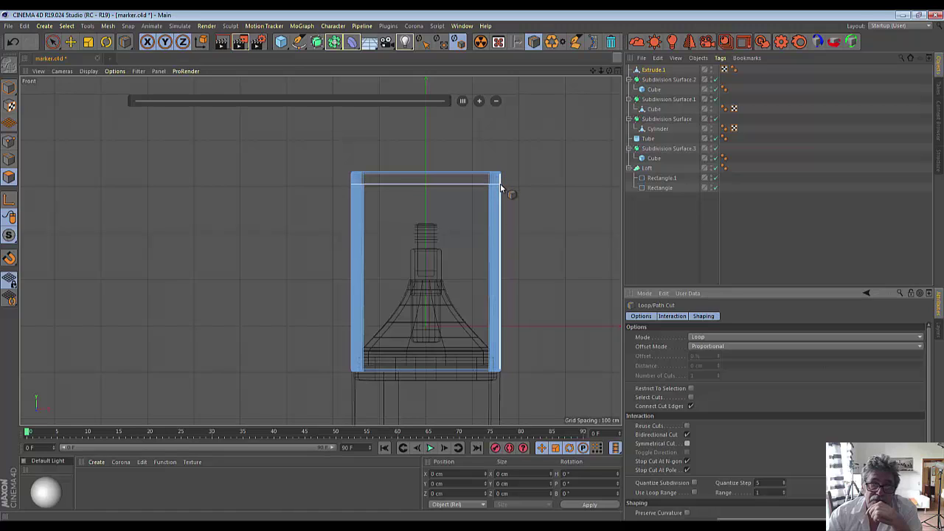
{"action": "left_click", "coordinate": [501, 190]}
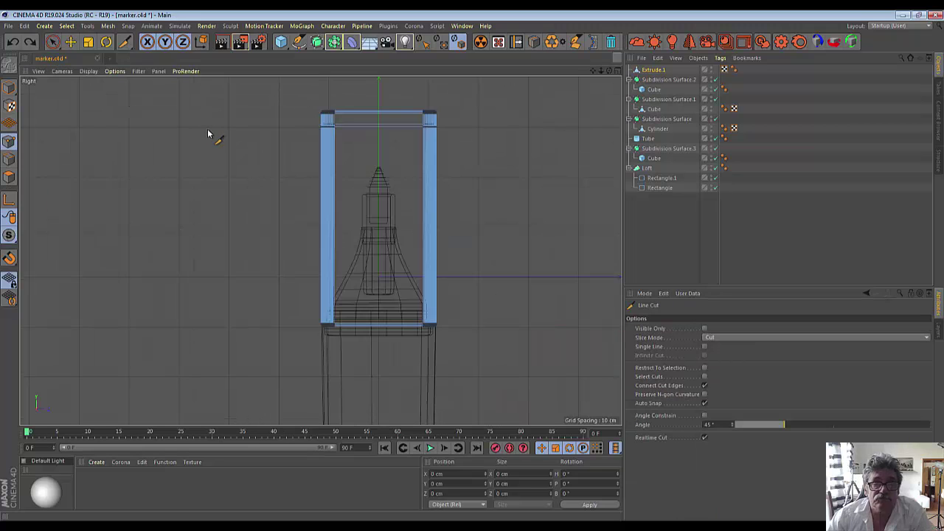
- Use Line Cut to slice a horizontal edge across the cap near its top, then restore four views
{"action": "left_click", "coordinate": [655, 71]}
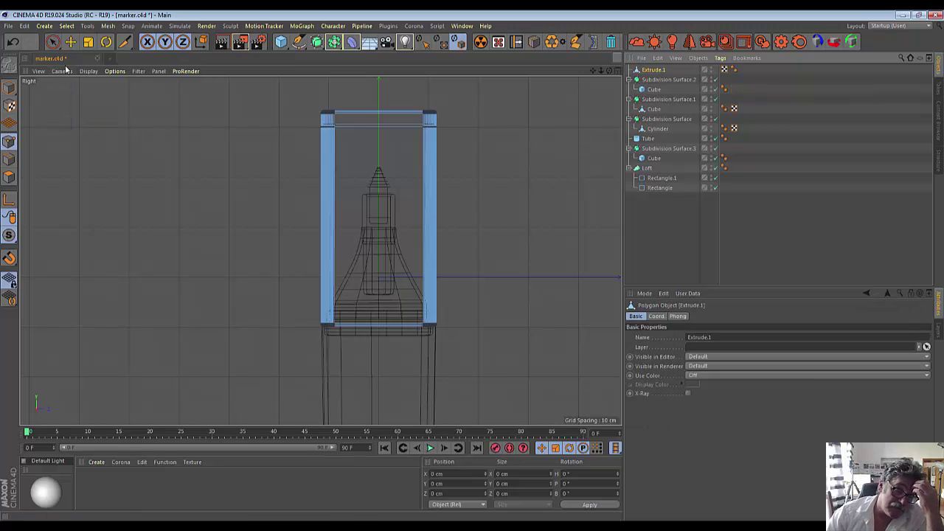
{"action": "left_click", "coordinate": [123, 42]}
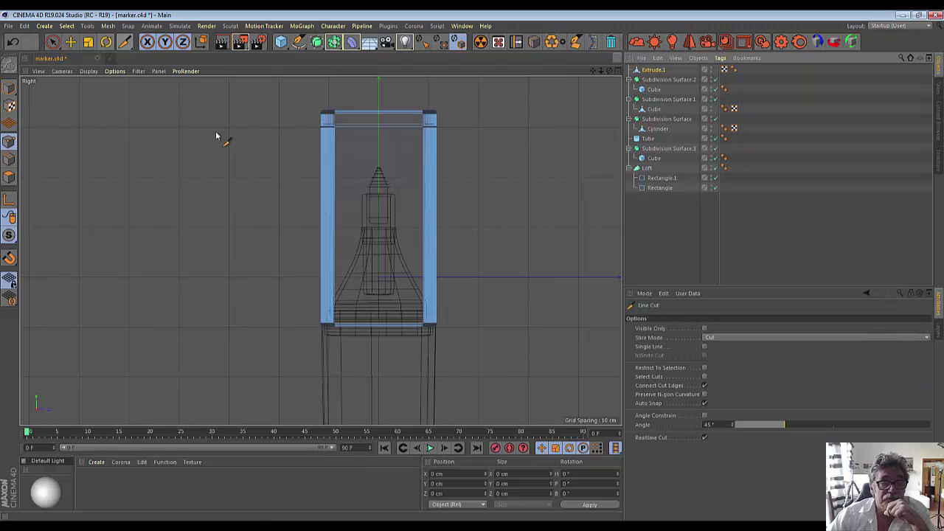
{"action": "left_click", "coordinate": [313, 149]}
{"action": "left_click", "coordinate": [442, 150]}
{"action": "key", "text": "Escape"}
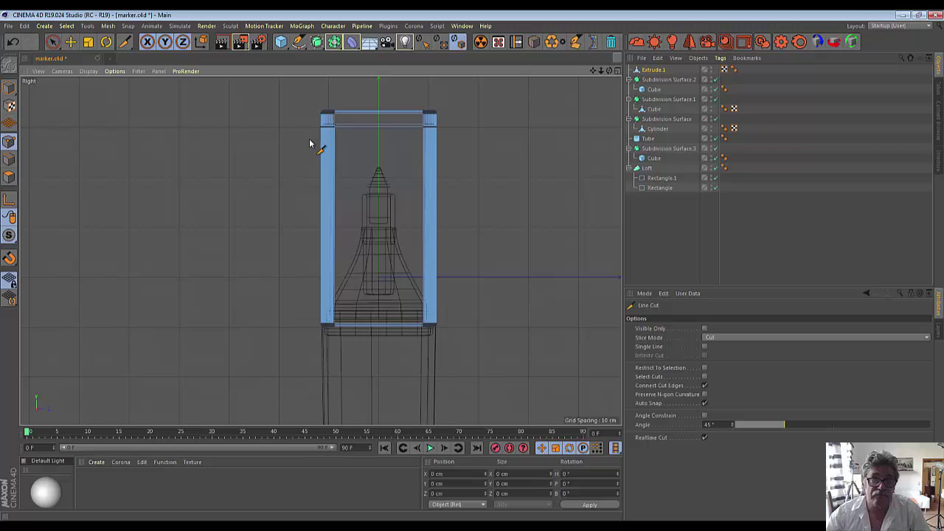
{"action": "left_click", "coordinate": [303, 139]}
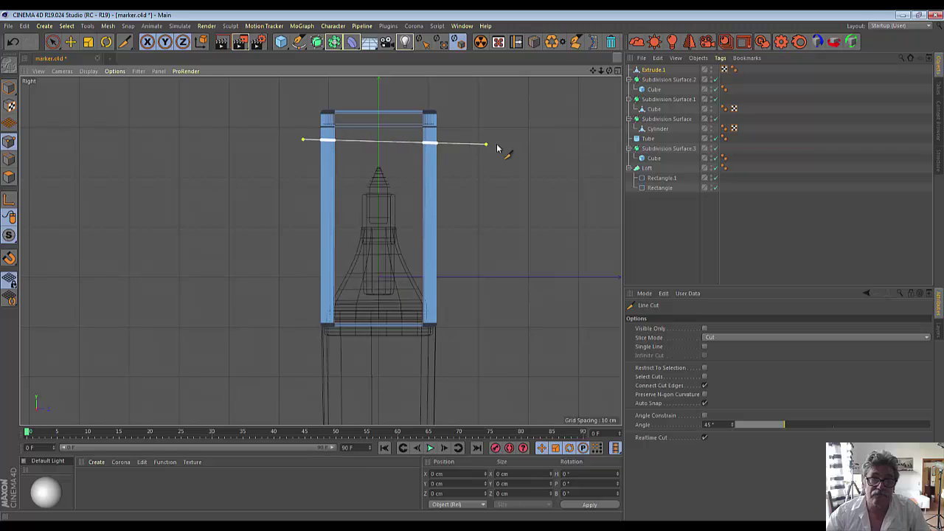
{"action": "left_click", "coordinate": [536, 138]}
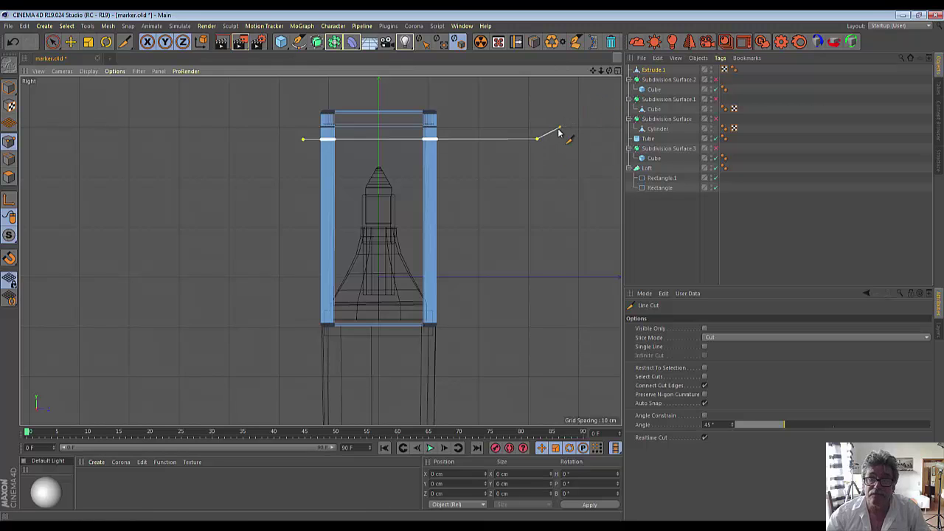
{"action": "key", "text": "Escape"}
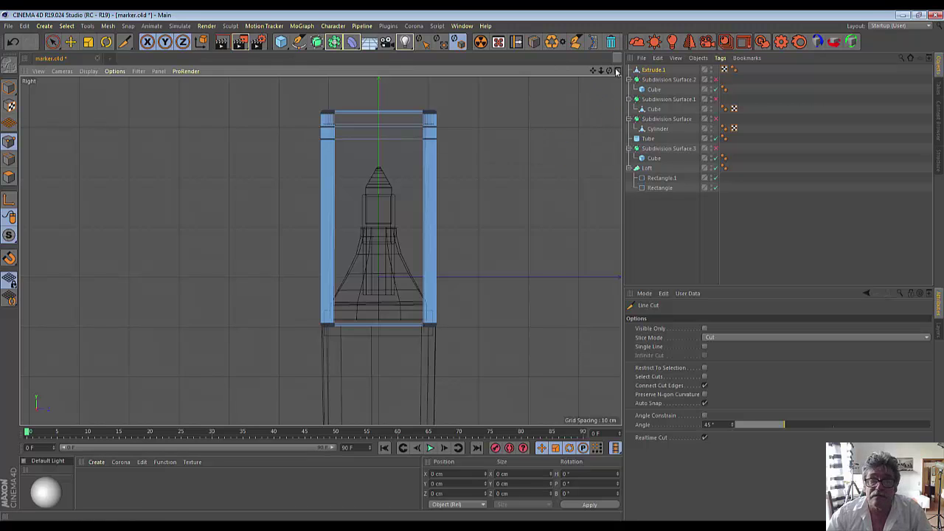
{"action": "left_click", "coordinate": [617, 71]}
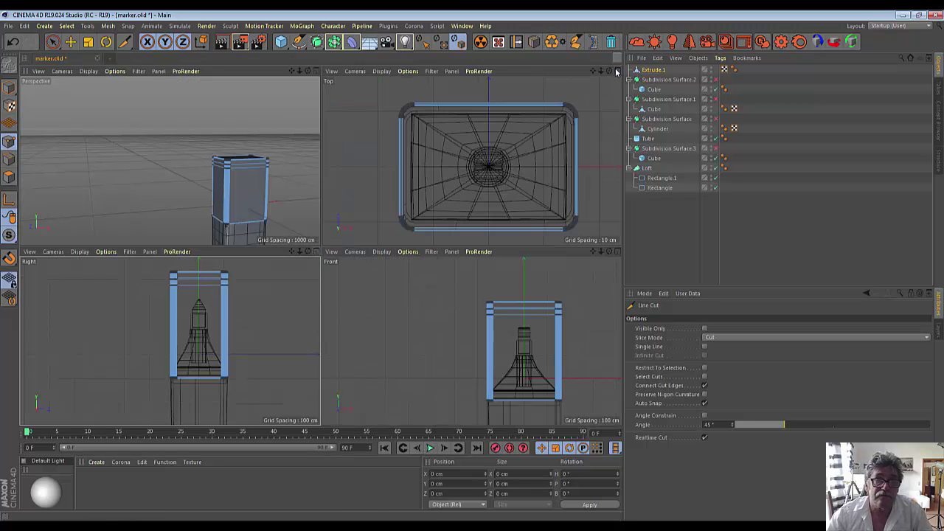
- Add two symmetrical vertical loop cuts at 20.435% offset across the cap's front face
{"action": "left_click", "coordinate": [316, 71]}
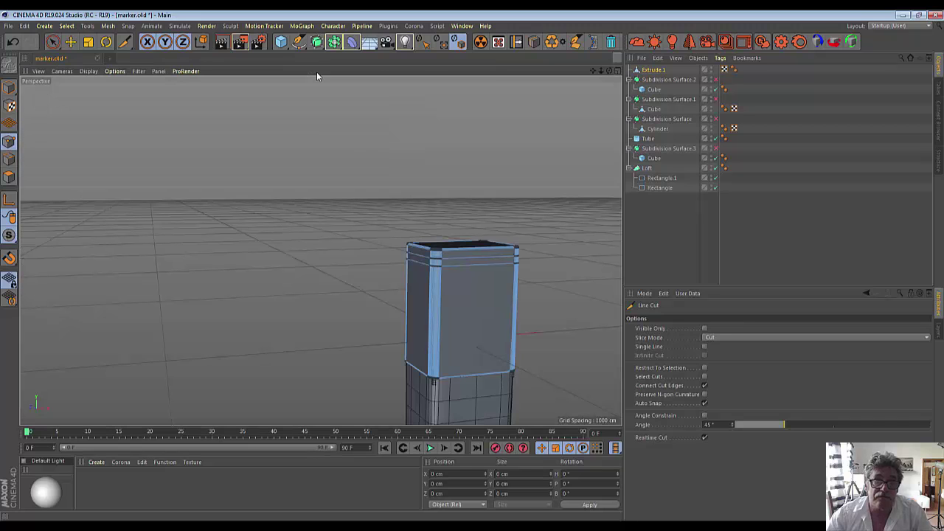
{"action": "left_click", "coordinate": [534, 41]}
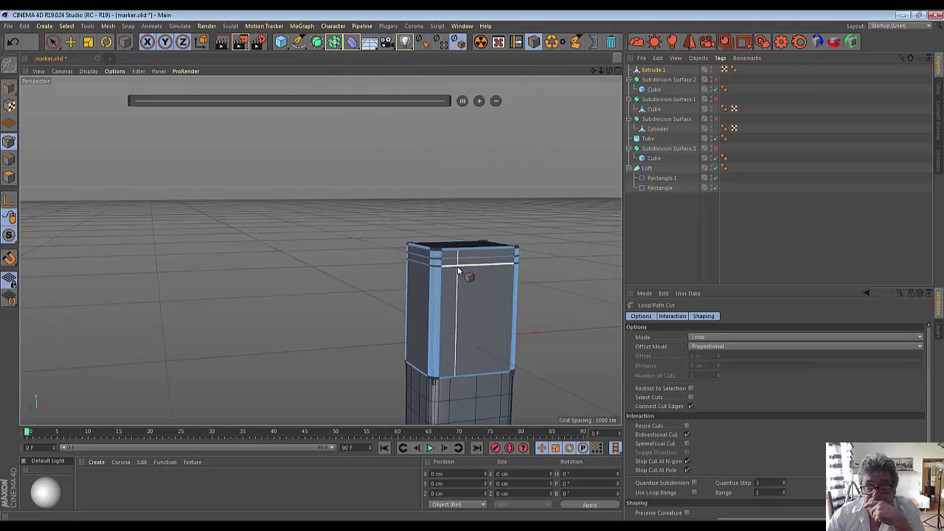
{"action": "left_click", "coordinate": [686, 443]}
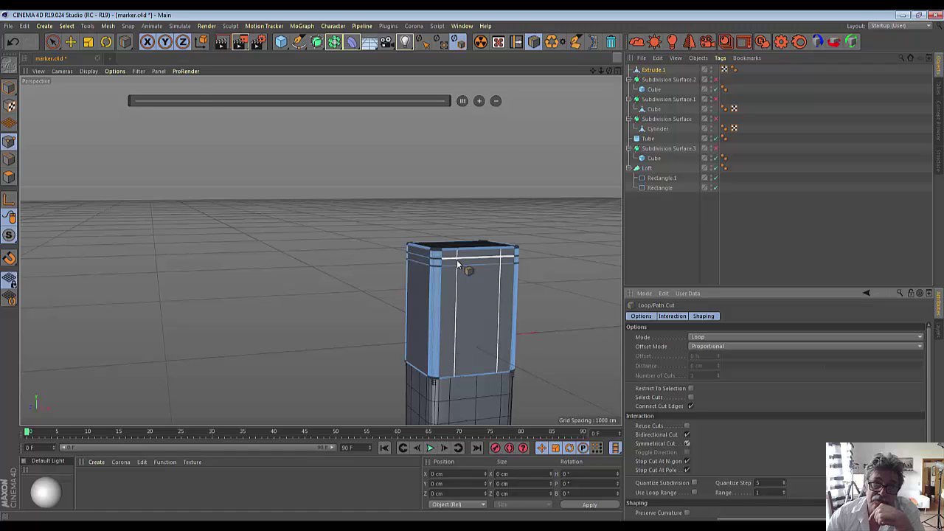
{"action": "left_click", "coordinate": [456, 260]}
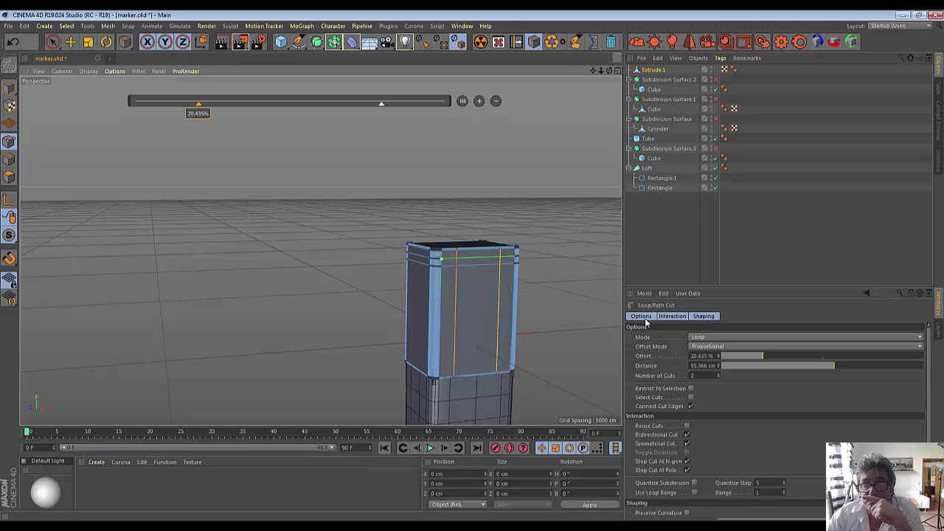
{"action": "left_click", "coordinate": [617, 72]}
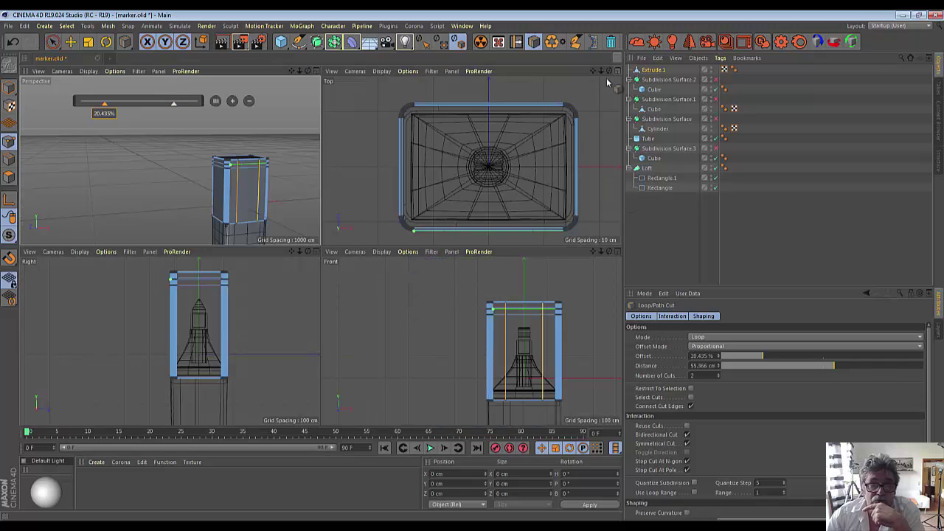
{"action": "left_click", "coordinate": [618, 254]}
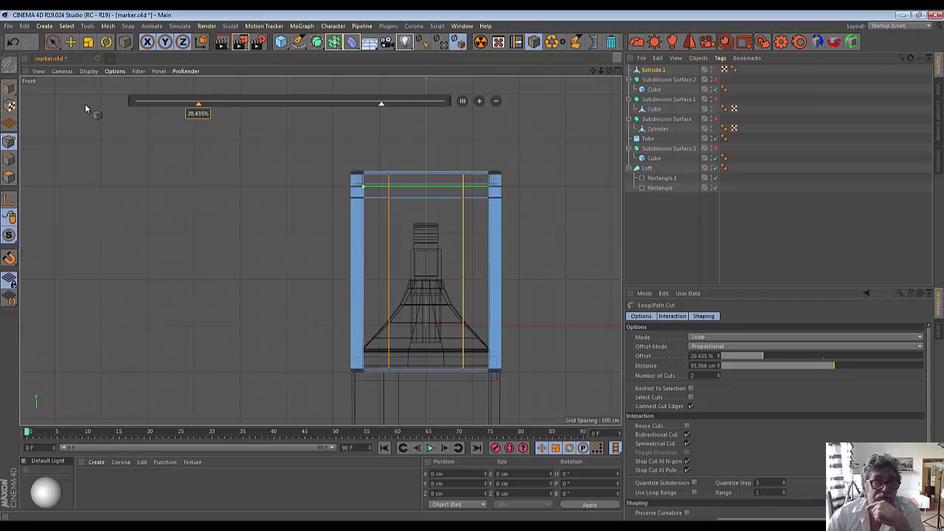
- Lower the upper horizontal edge slightly with Live Selection, then return to the Perspective view
{"action": "left_click_drag", "start_coordinate": [52, 41], "coordinate": [81, 58]}
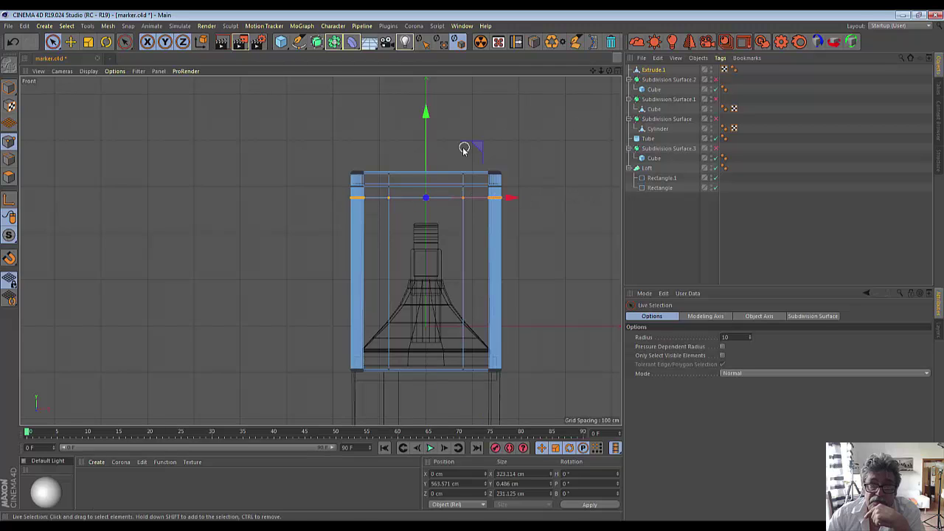
{"action": "left_click_drag", "start_coordinate": [425, 115], "coordinate": [427, 118]}
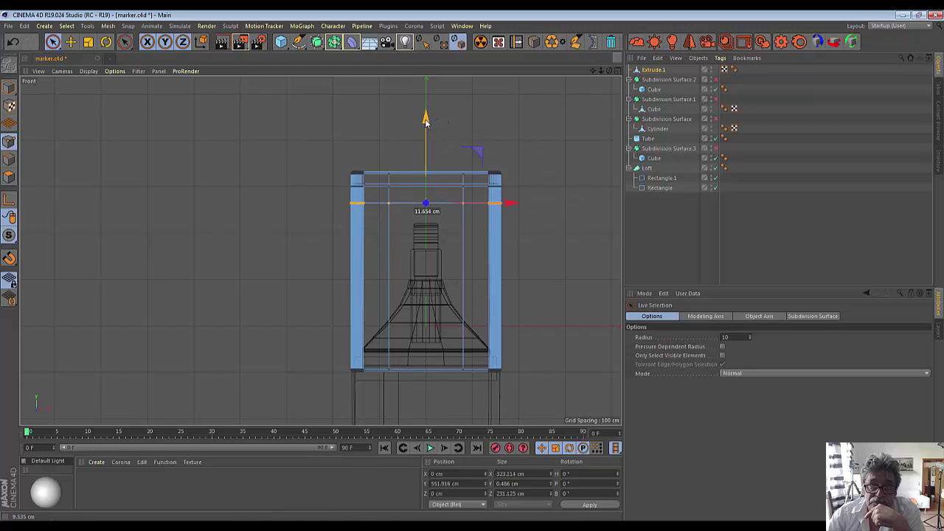
{"action": "left_click", "coordinate": [575, 139]}
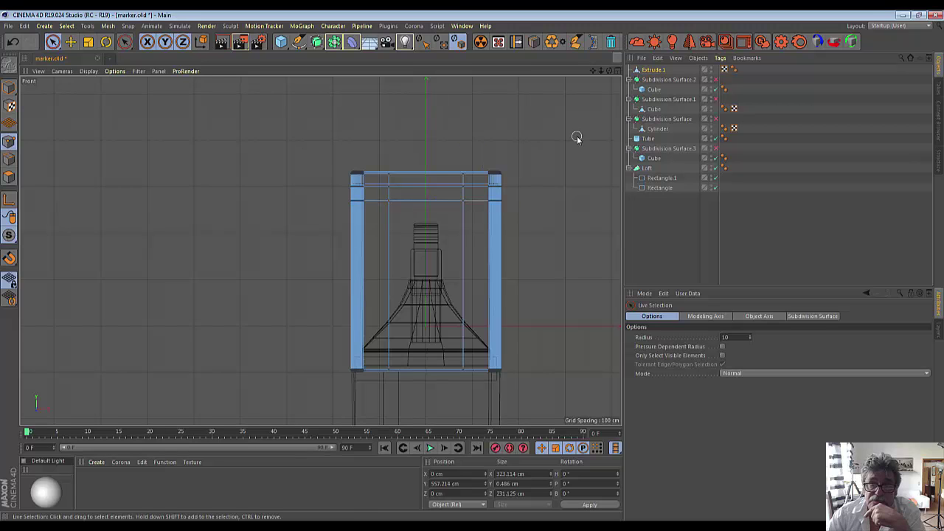
{"action": "left_click", "coordinate": [619, 70]}
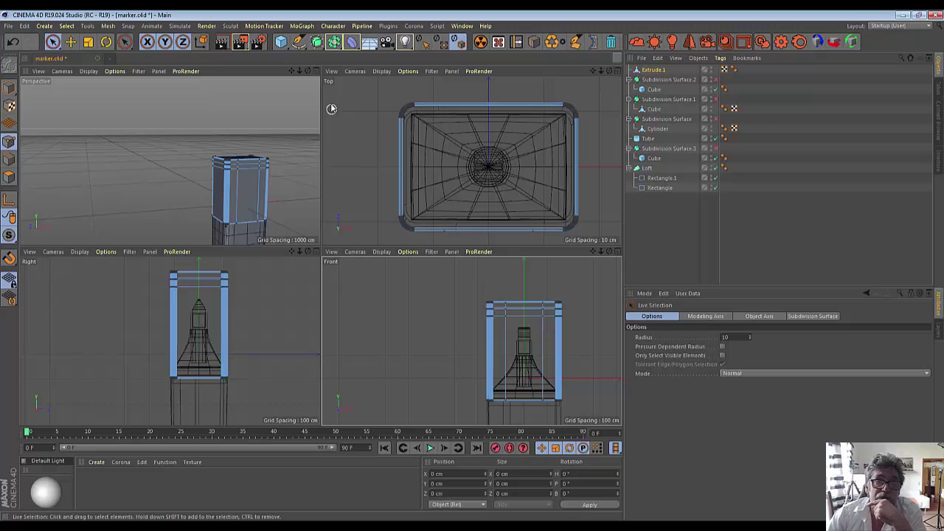
{"action": "left_click", "coordinate": [317, 71]}
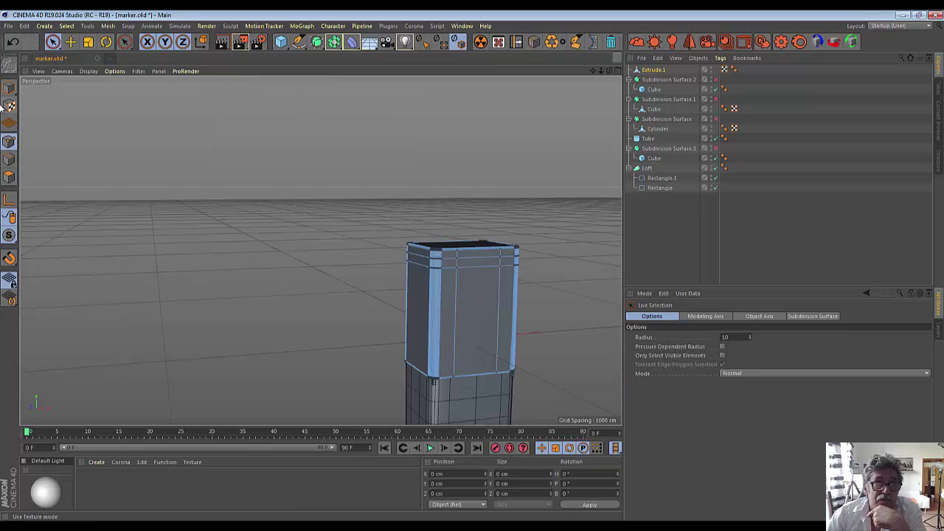
- In polygon mode, select the narrow top strip, try pulling it out from the cap, then clear the selection
{"action": "left_click", "coordinate": [10, 177]}
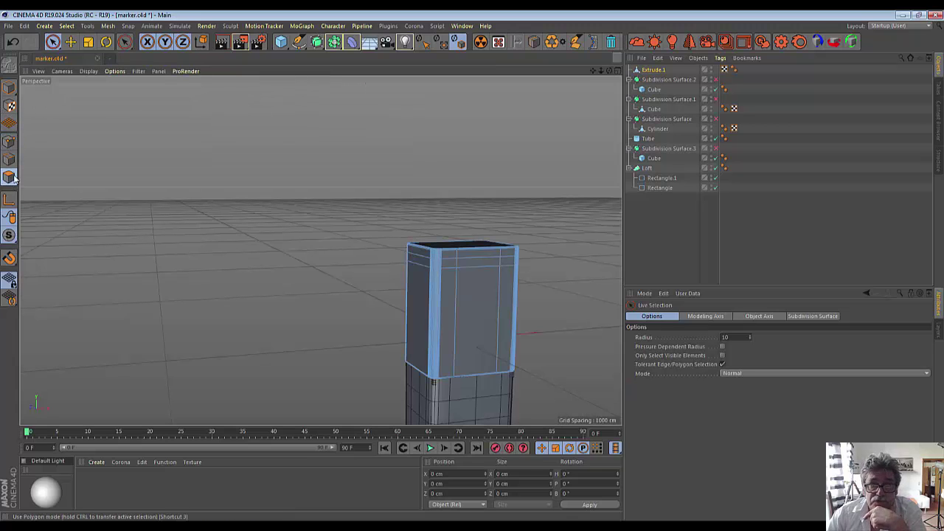
{"action": "left_click", "coordinate": [472, 267]}
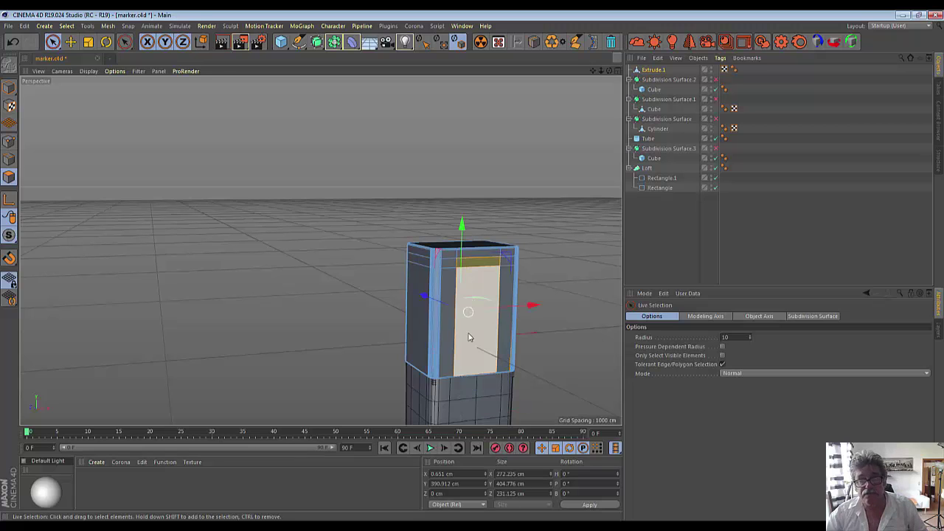
{"action": "left_click", "coordinate": [478, 261]}
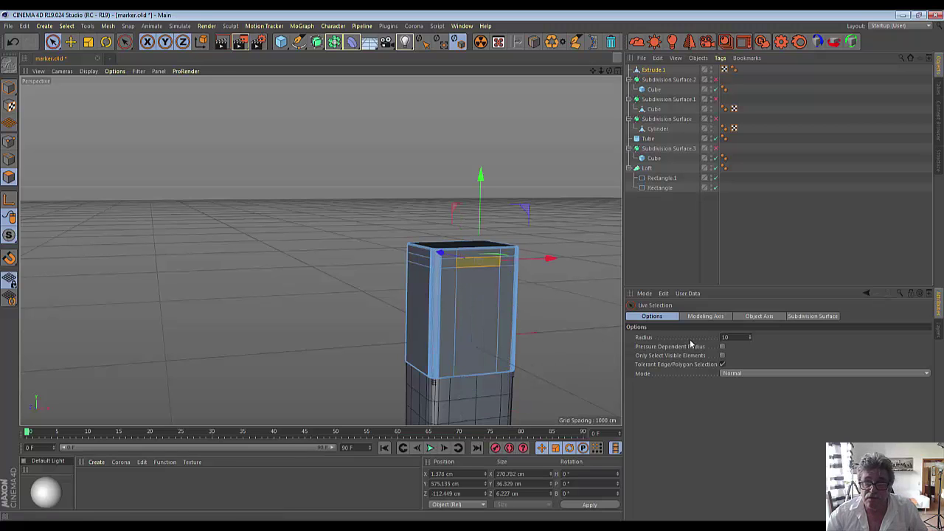
{"action": "left_click_drag", "start_coordinate": [612, 75], "coordinate": [580, 143]}
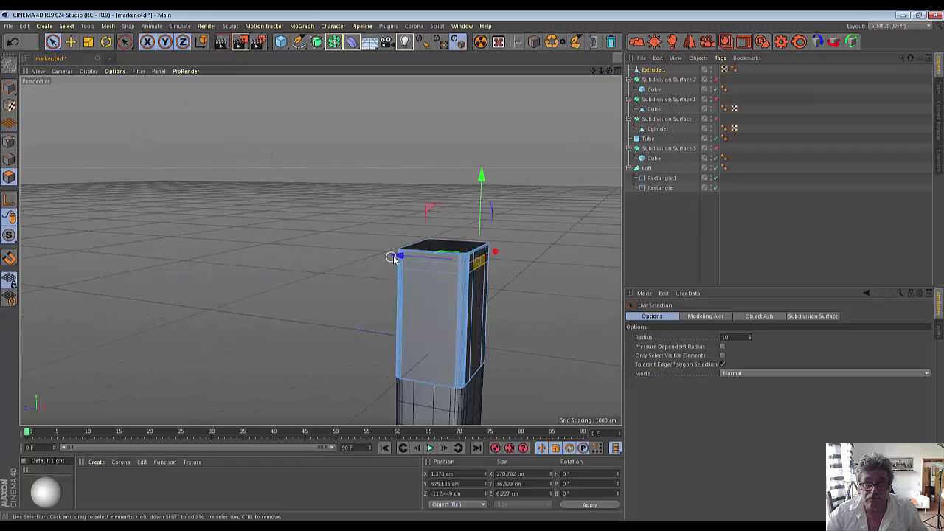
{"action": "left_click", "coordinate": [52, 41]}
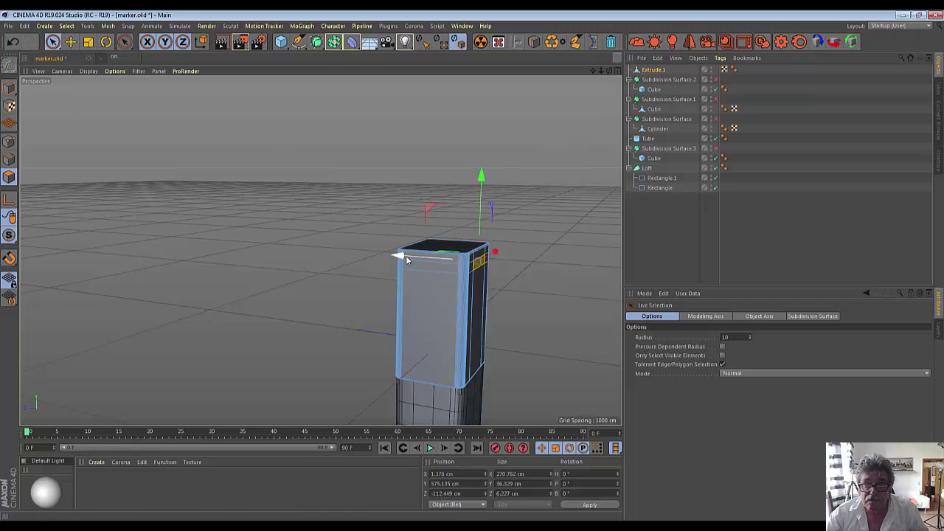
{"action": "left_click_drag", "start_coordinate": [398, 256], "coordinate": [426, 265]}
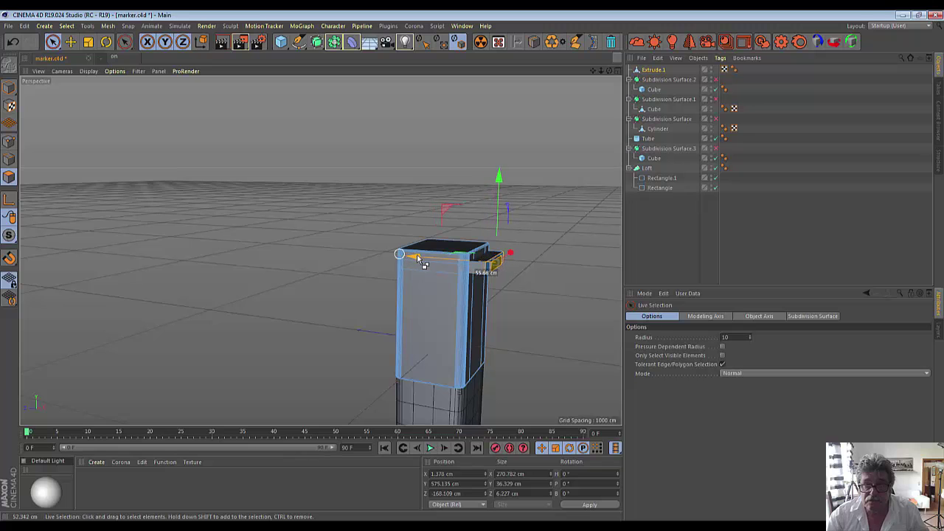
{"action": "mouse_move", "coordinate": [581, 158]}
{"action": "left_mouse_down", "text": "alt"}
{"action": "mouse_move", "coordinate": [501, 262]}
{"action": "mouse_move", "coordinate": [516, 294]}
{"action": "left_mouse_up", "text": "alt"}
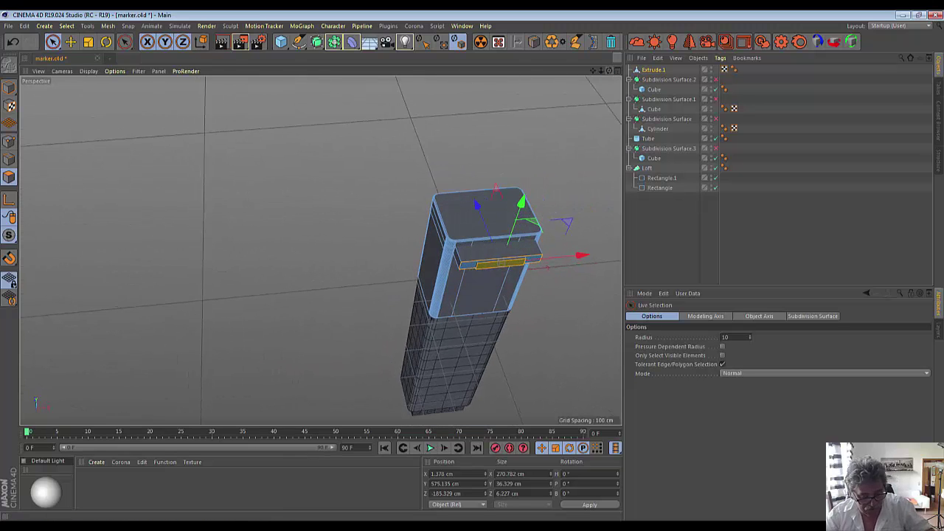
{"action": "left_click", "coordinate": [770, 253]}
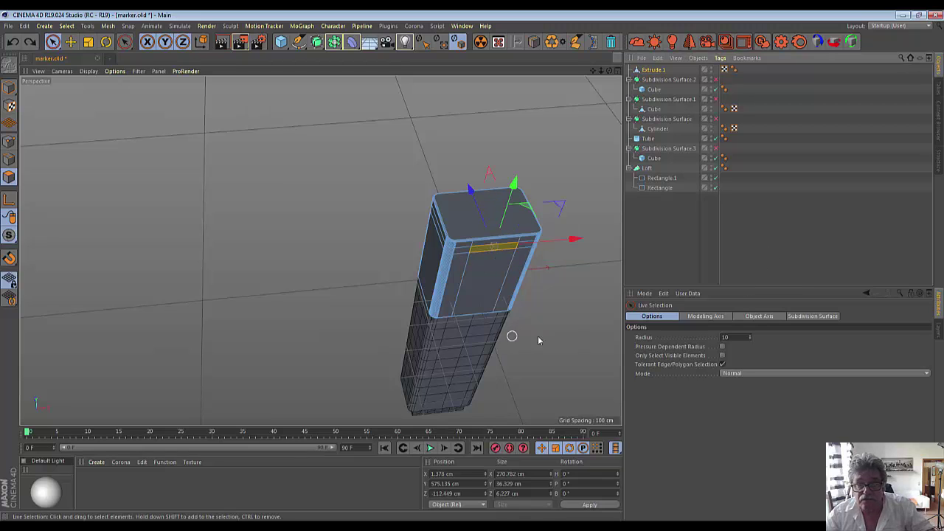
- Enable Only Select Visible Elements and select the strip near the top of the front face
{"action": "left_click", "coordinate": [496, 271]}
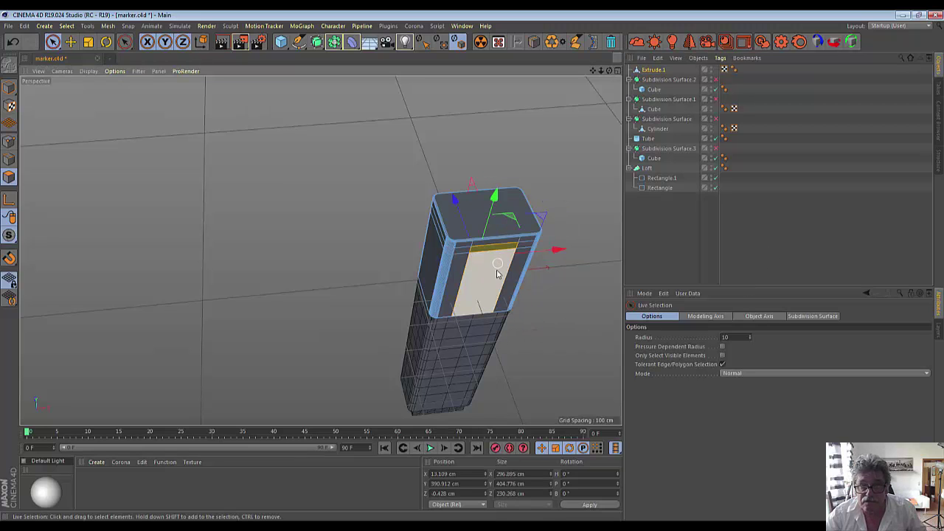
{"action": "left_click", "coordinate": [723, 357]}
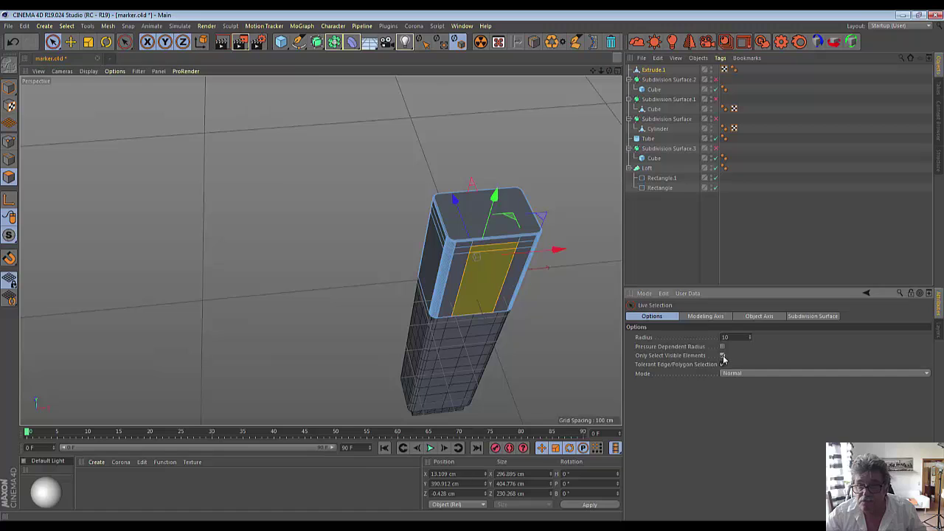
{"action": "left_click", "coordinate": [544, 292]}
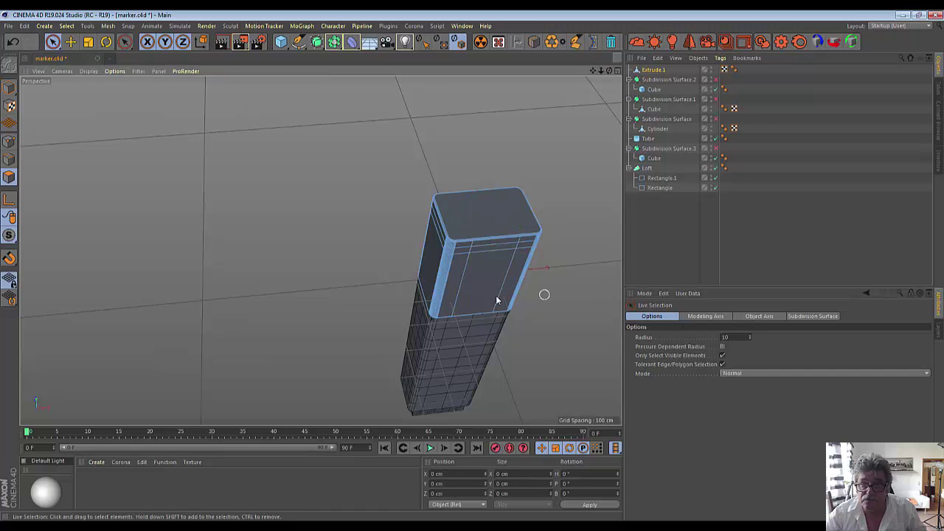
{"action": "left_click", "coordinate": [492, 251]}
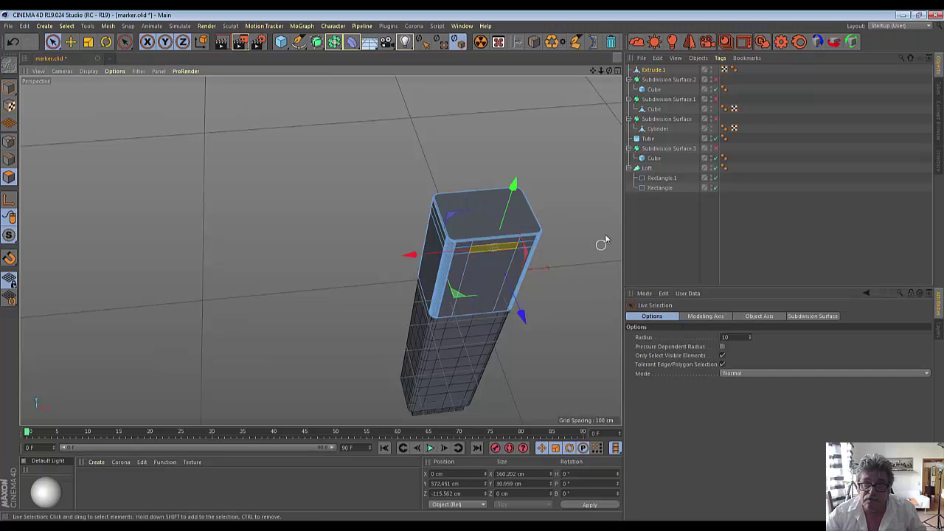
{"action": "left_click_drag", "start_coordinate": [609, 72], "coordinate": [606, 265]}
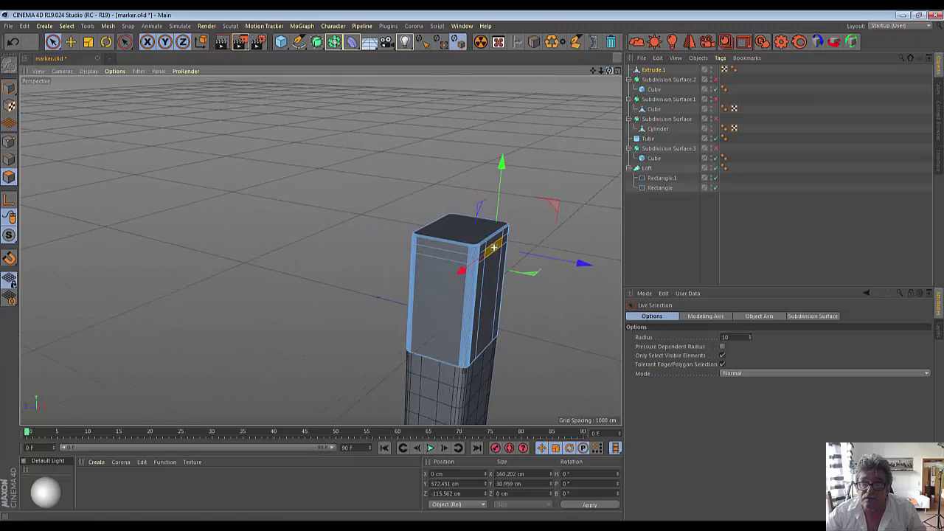
- Pull the extruded clip polygon further out from the cap along Z
{"action": "left_click", "coordinate": [70, 43]}
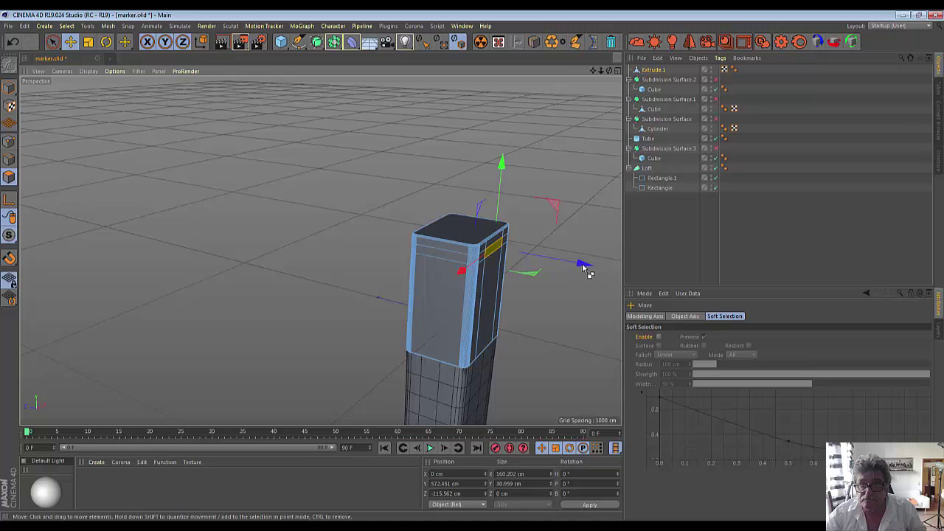
{"action": "left_click_drag", "start_coordinate": [582, 269], "coordinate": [594, 270]}
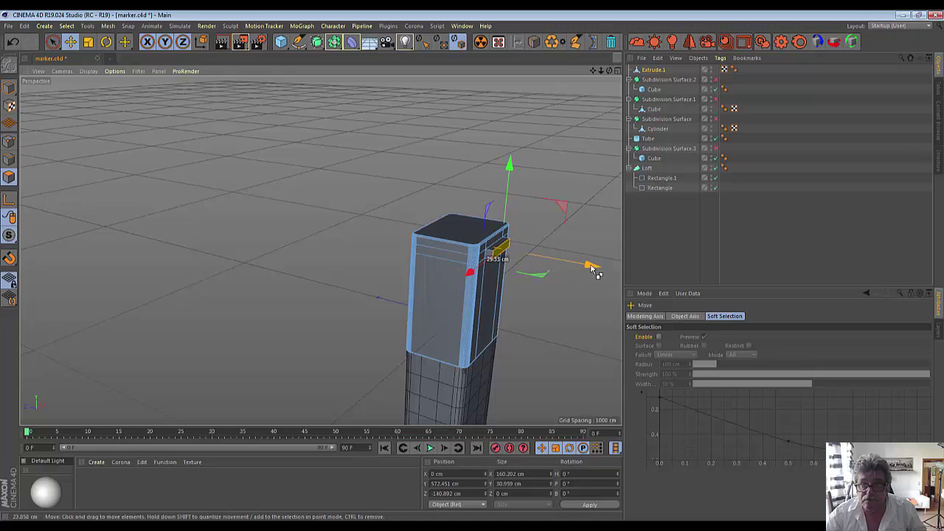
{"action": "left_click_drag", "start_coordinate": [594, 270], "coordinate": [604, 271]}
- In the maximised Right view, tilt the clip tab's end with Rotate and reselect the tab
{"action": "left_click", "coordinate": [616, 71]}
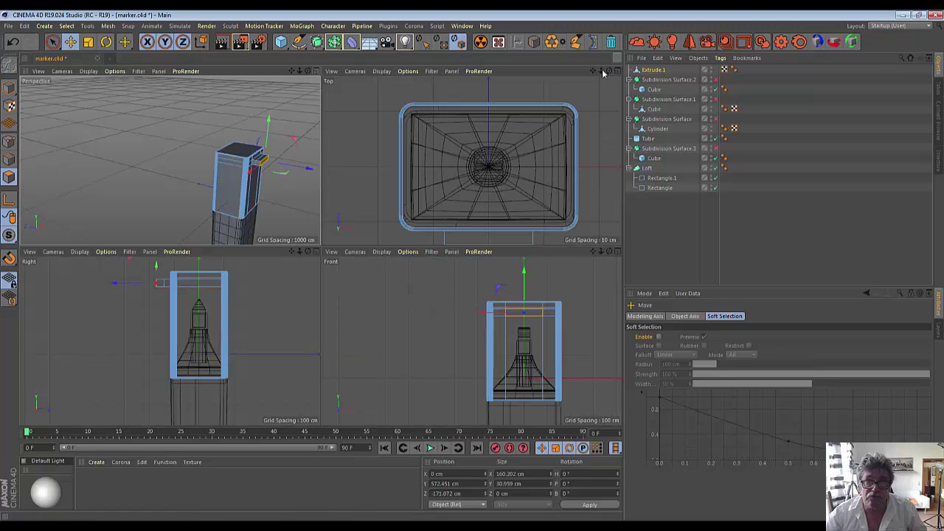
{"action": "left_click", "coordinate": [316, 252]}
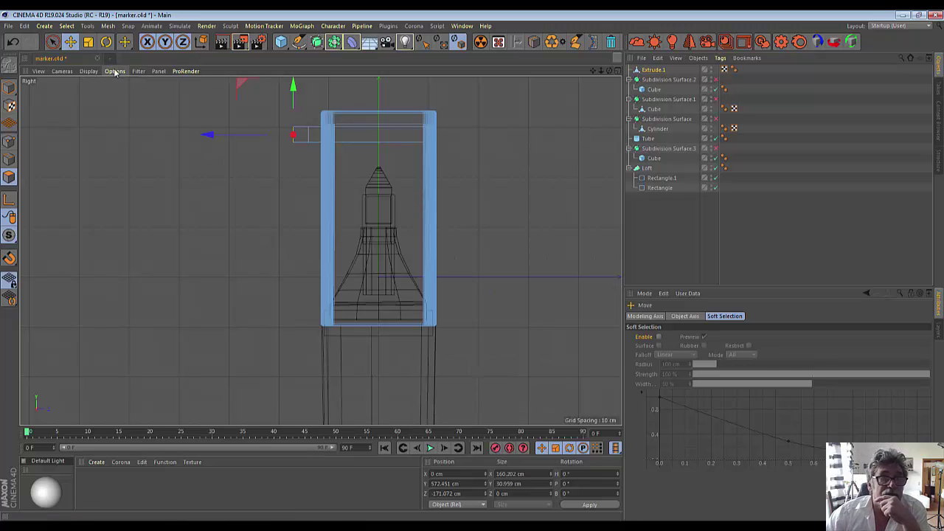
{"action": "left_click", "coordinate": [107, 42]}
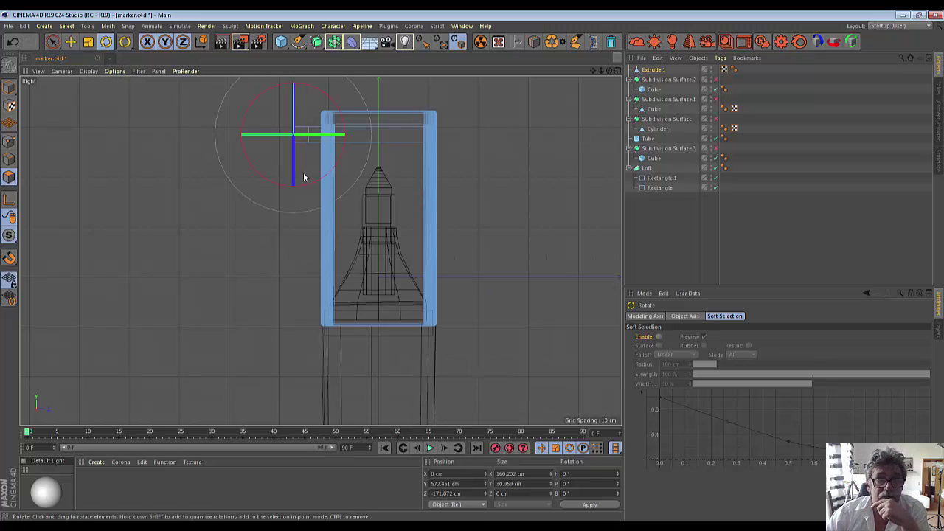
{"action": "mouse_move", "coordinate": [308, 189]}
{"action": "left_mouse_down"}
{"action": "mouse_move", "coordinate": [346, 177]}
{"action": "mouse_move", "coordinate": [309, 164]}
{"action": "left_mouse_up"}
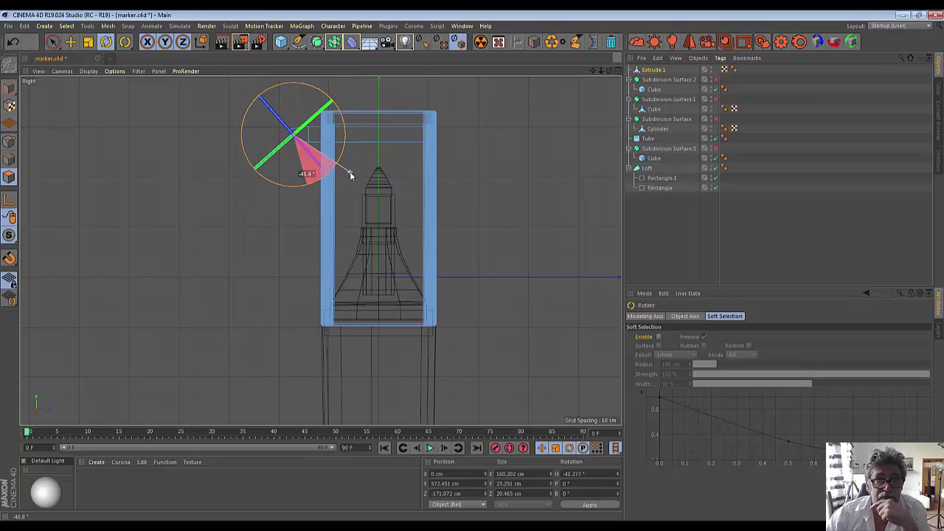
{"action": "scroll", "coordinate": [194, 213], "scroll_direction": "up", "scroll_amount": 5}
{"action": "scroll", "coordinate": [194, 213], "scroll_direction": "down", "scroll_amount": 8}
{"action": "left_click", "coordinate": [192, 208]}
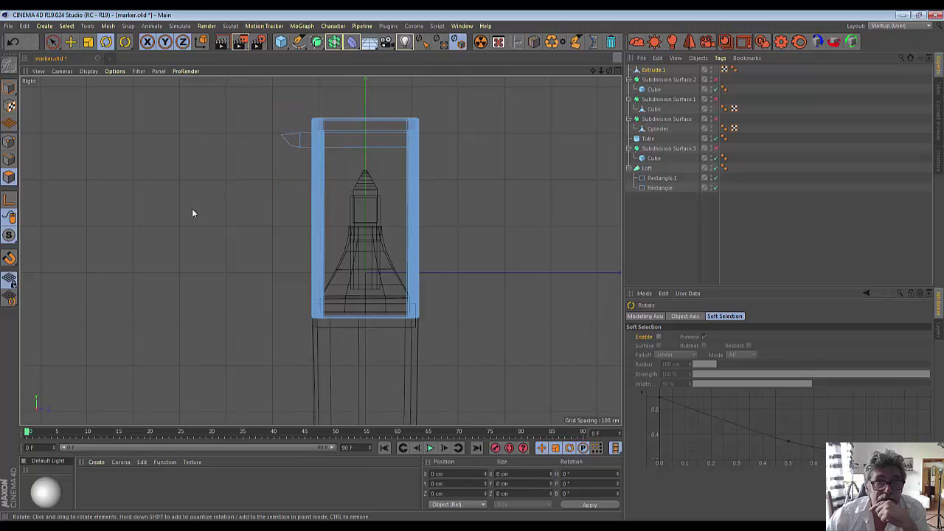
{"action": "scroll", "coordinate": [214, 134], "scroll_direction": "up", "scroll_amount": 2}
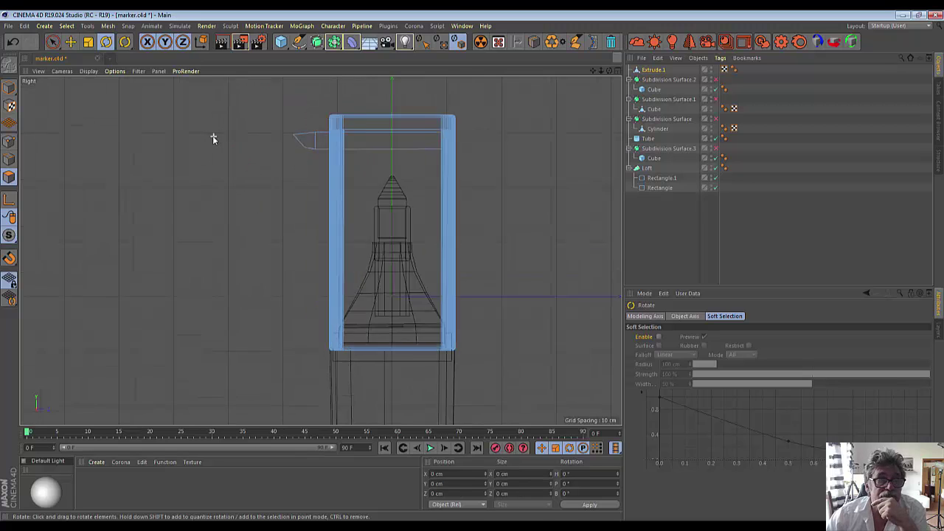
{"action": "scroll", "coordinate": [211, 137], "scroll_direction": "up", "scroll_amount": 2}
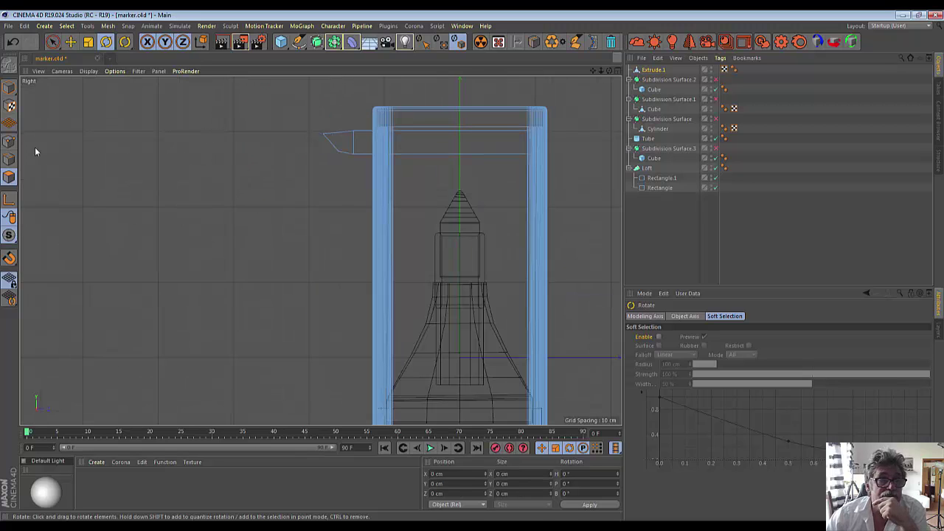
{"action": "left_click", "coordinate": [337, 150]}
{"action": "left_click", "coordinate": [52, 42]}
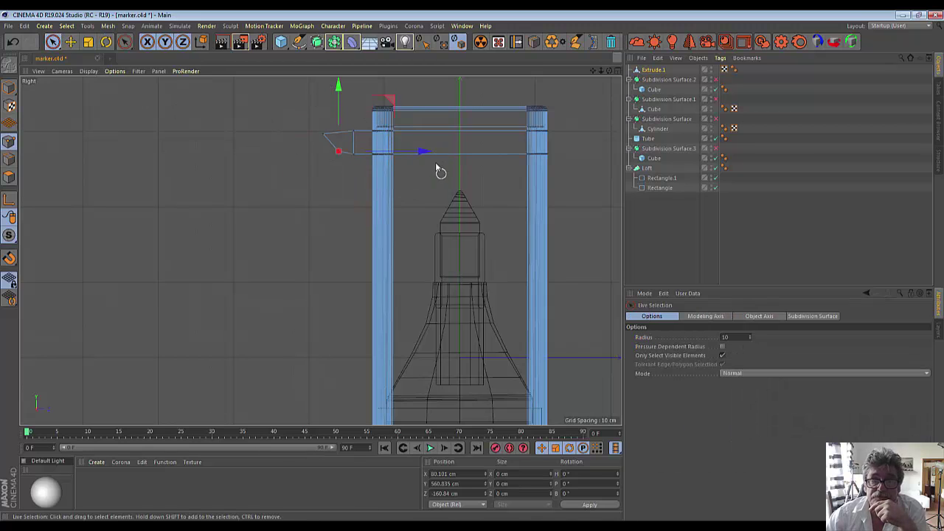
- Turn off Only Select Visible Elements and reposition the tab's outer corner point lower and outward
{"action": "left_click_drag", "start_coordinate": [421, 152], "coordinate": [432, 152]}
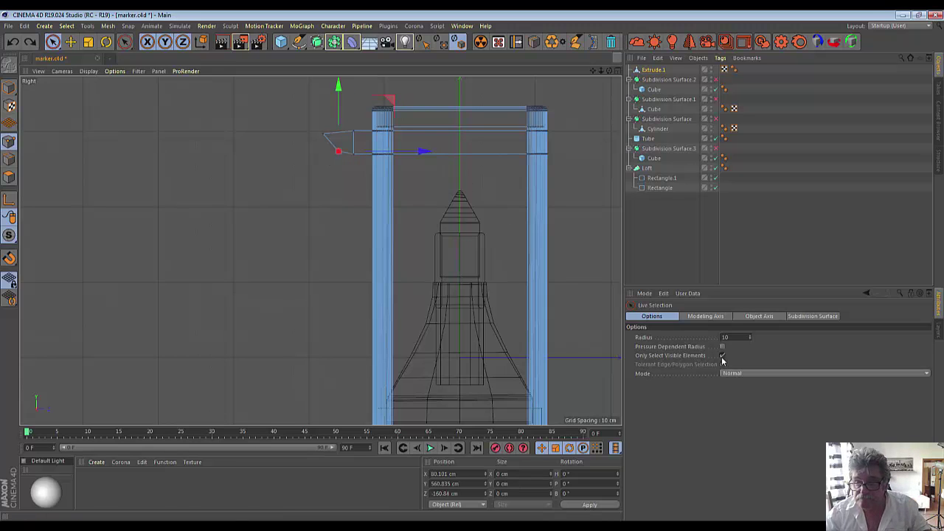
{"action": "left_click", "coordinate": [722, 356]}
{"action": "left_click", "coordinate": [324, 177]}
{"action": "left_click", "coordinate": [336, 152]}
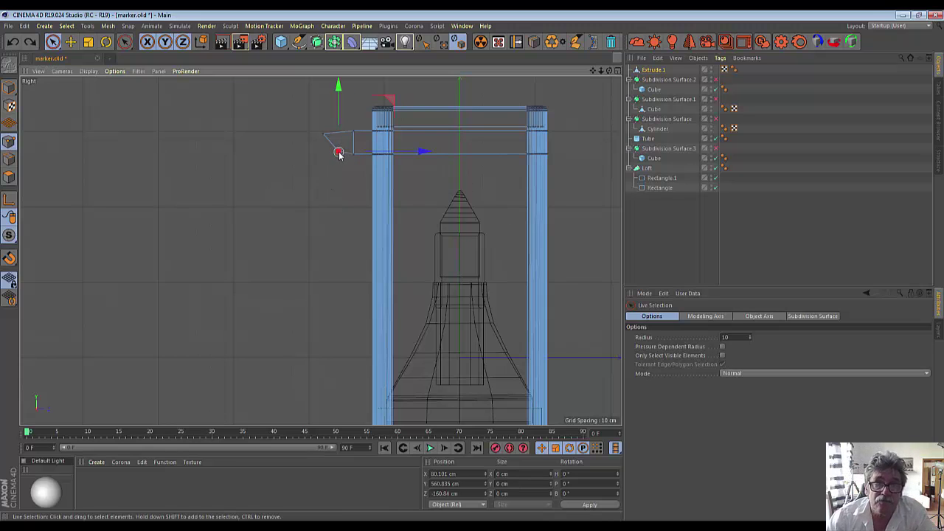
{"action": "left_click_drag", "start_coordinate": [421, 152], "coordinate": [434, 153]}
{"action": "left_click_drag", "start_coordinate": [350, 92], "coordinate": [350, 103]}
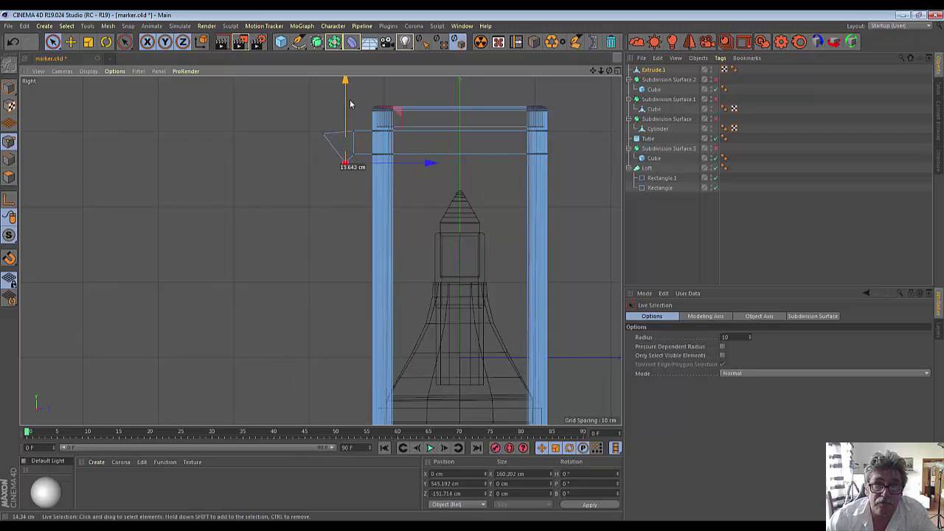
{"action": "left_click_drag", "start_coordinate": [322, 135], "coordinate": [326, 101]}
{"action": "left_click", "coordinate": [410, 149]}
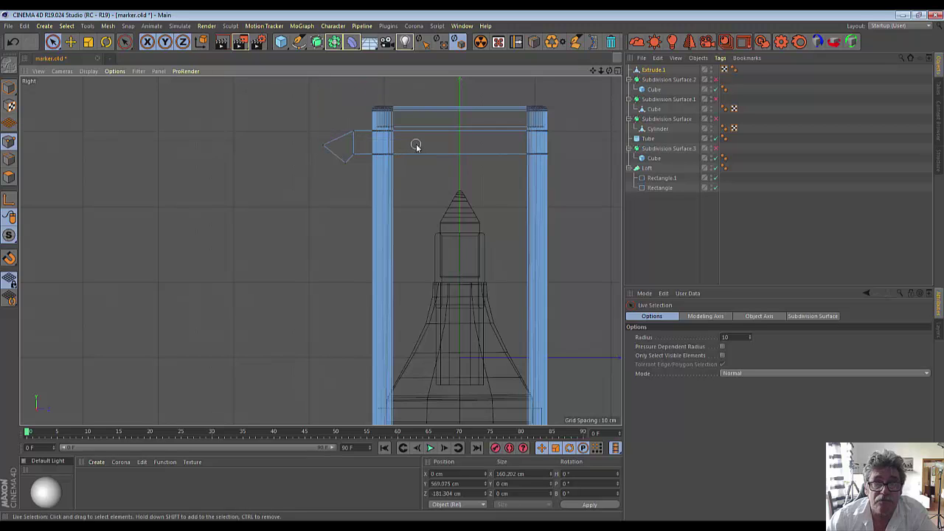
- Push the tab's tip point along the tab and lower it, then shift the next point slightly
{"action": "left_click", "coordinate": [323, 145]}
{"action": "left_click", "coordinate": [313, 148]}
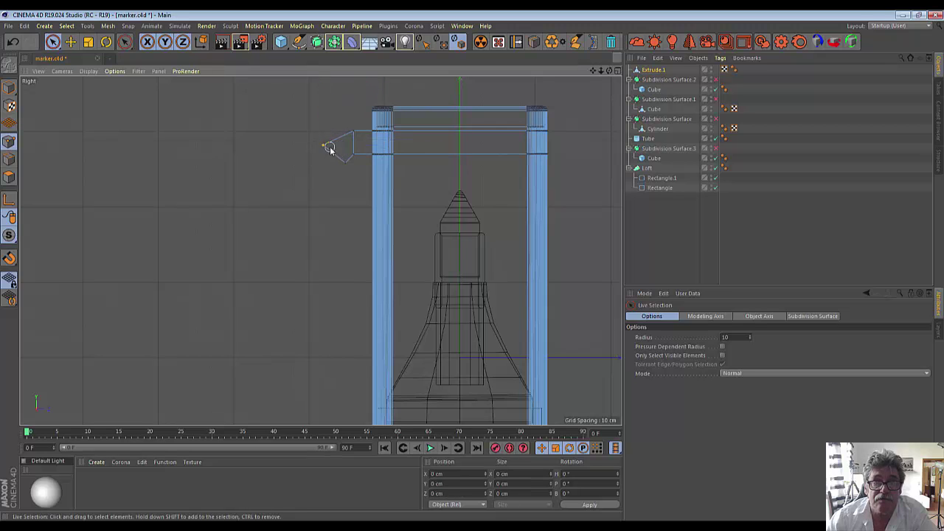
{"action": "left_click", "coordinate": [329, 150]}
{"action": "left_click_drag", "start_coordinate": [410, 147], "coordinate": [418, 145]}
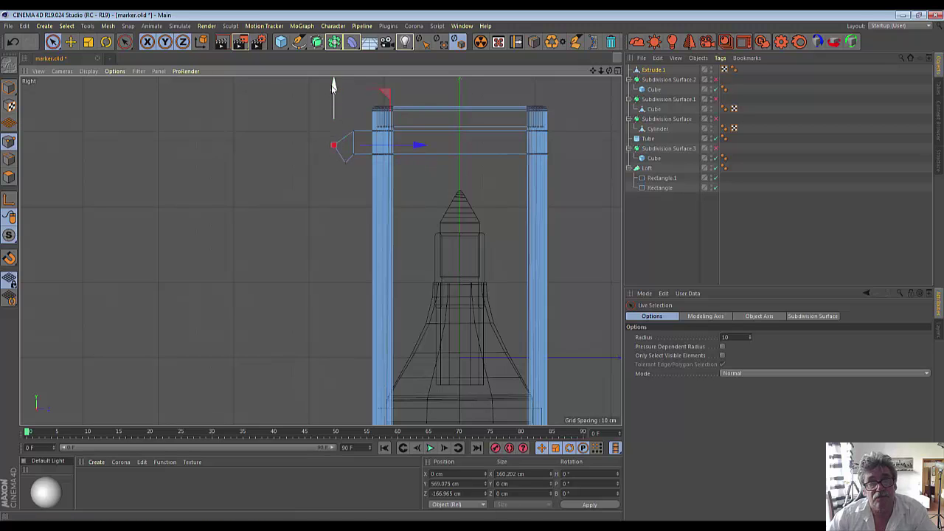
{"action": "left_click_drag", "start_coordinate": [331, 88], "coordinate": [333, 88]}
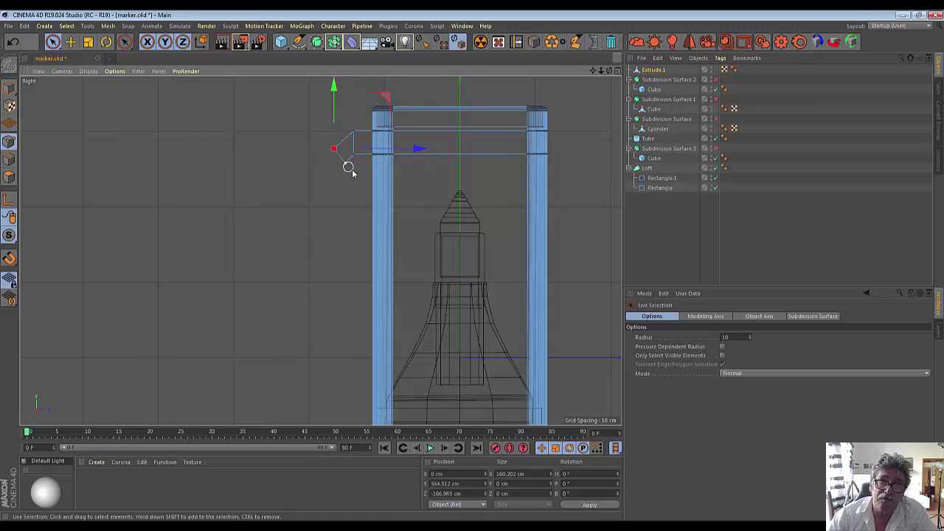
{"action": "left_click", "coordinate": [354, 143]}
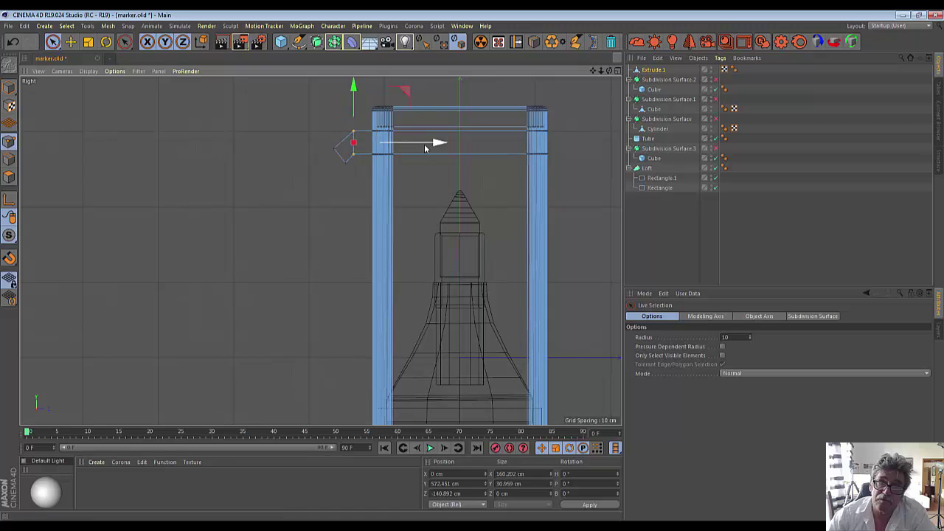
{"action": "left_click_drag", "start_coordinate": [436, 142], "coordinate": [440, 142]}
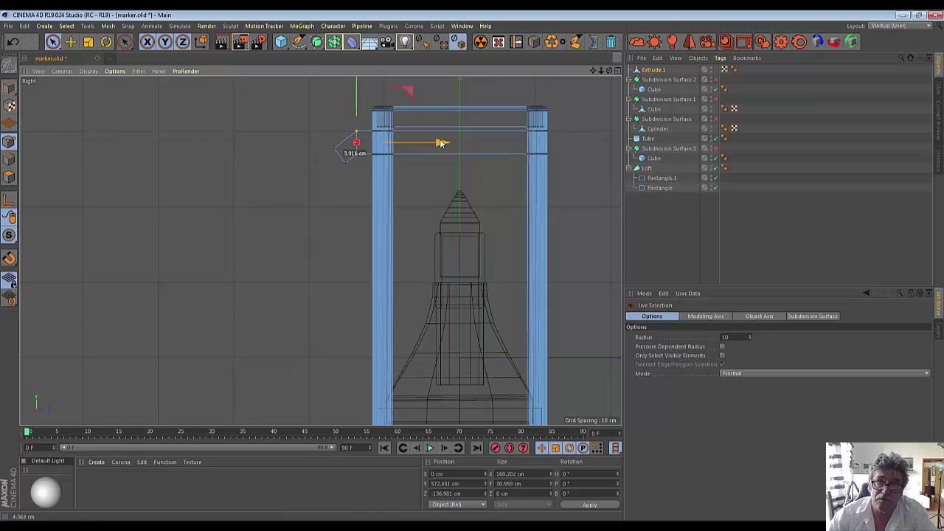
- Move the lower point up toward the tip and pull the upper point back, shaping a pointed end
{"action": "left_click", "coordinate": [345, 163]}
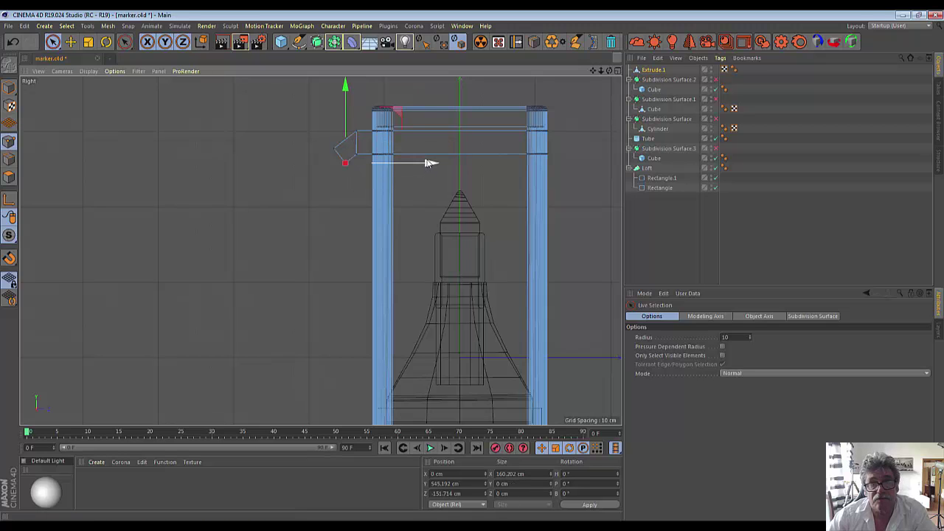
{"action": "left_click_drag", "start_coordinate": [344, 163], "coordinate": [333, 149]}
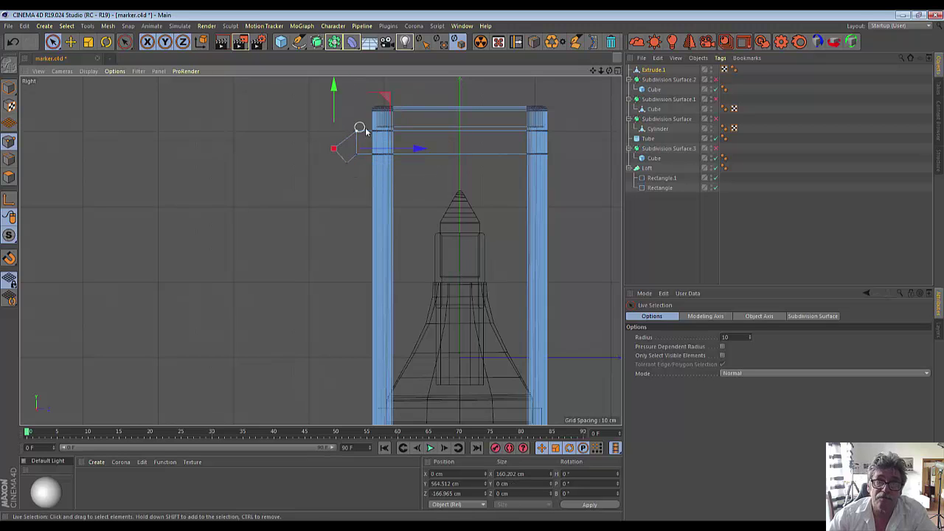
{"action": "left_click", "coordinate": [356, 133]}
{"action": "left_click_drag", "start_coordinate": [440, 131], "coordinate": [436, 131]}
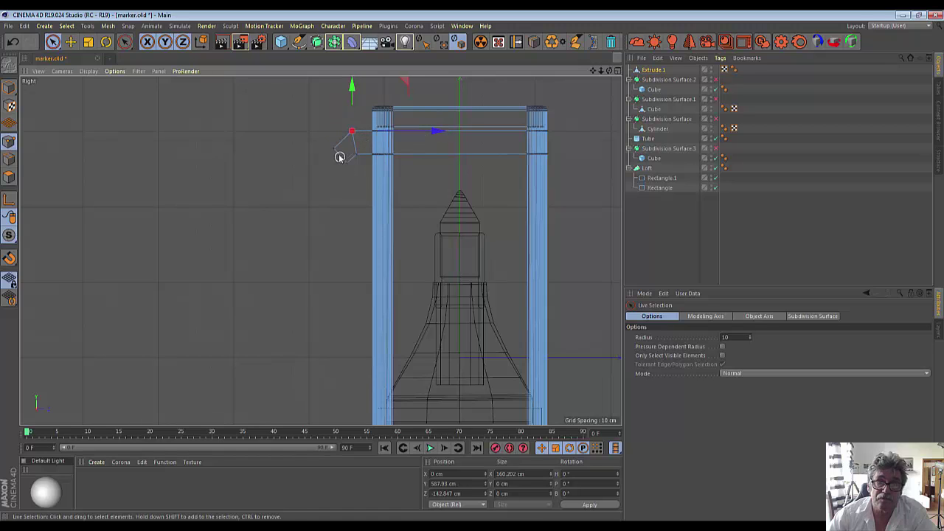
{"action": "left_click", "coordinate": [336, 150]}
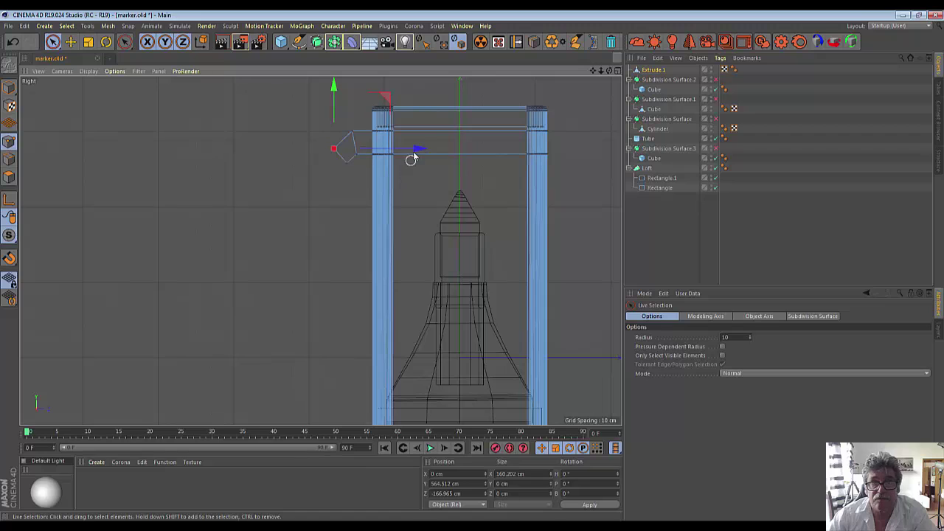
{"action": "left_click_drag", "start_coordinate": [417, 149], "coordinate": [416, 149]}
{"action": "left_click", "coordinate": [329, 249]}
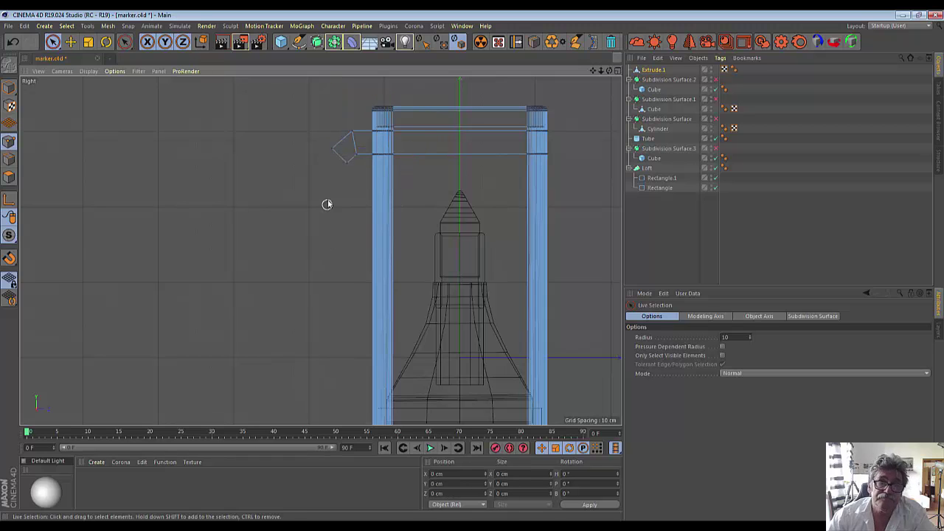
- Maximise the Perspective view, switch to polygon mode, and select the cap's front face
{"action": "left_click", "coordinate": [618, 72]}
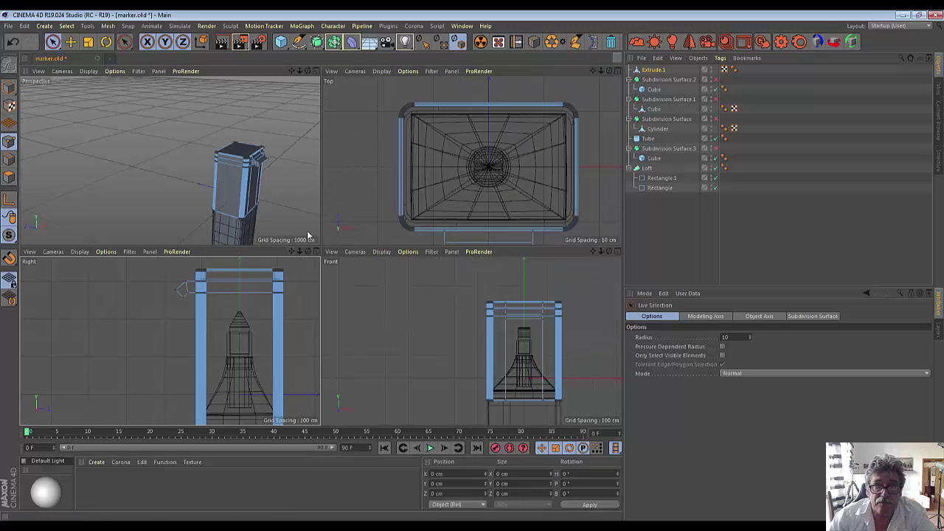
{"action": "left_click", "coordinate": [315, 70]}
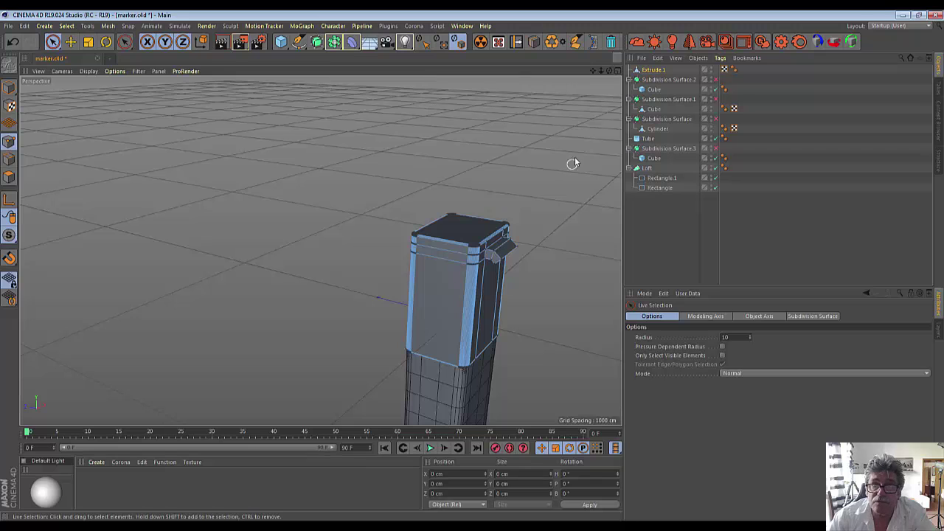
{"action": "left_click_drag", "start_coordinate": [609, 71], "coordinate": [561, 104]}
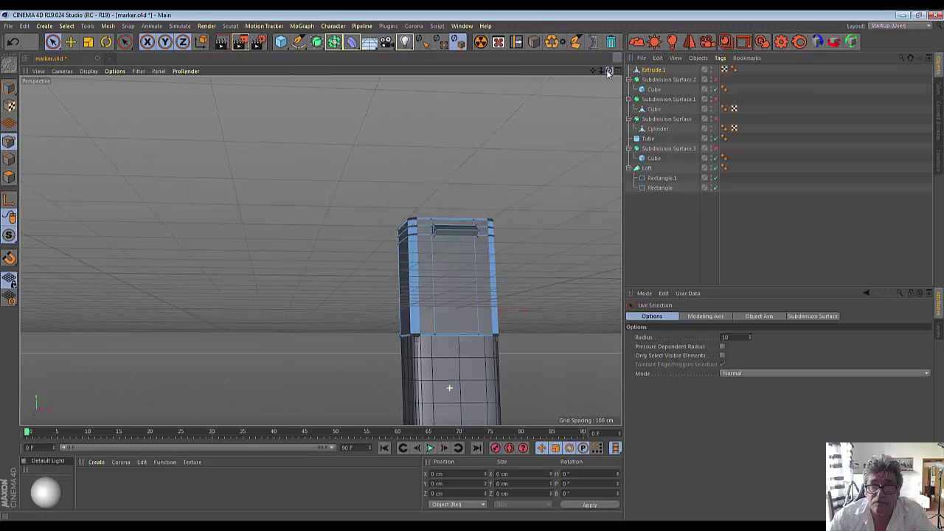
{"action": "left_click", "coordinate": [5, 177]}
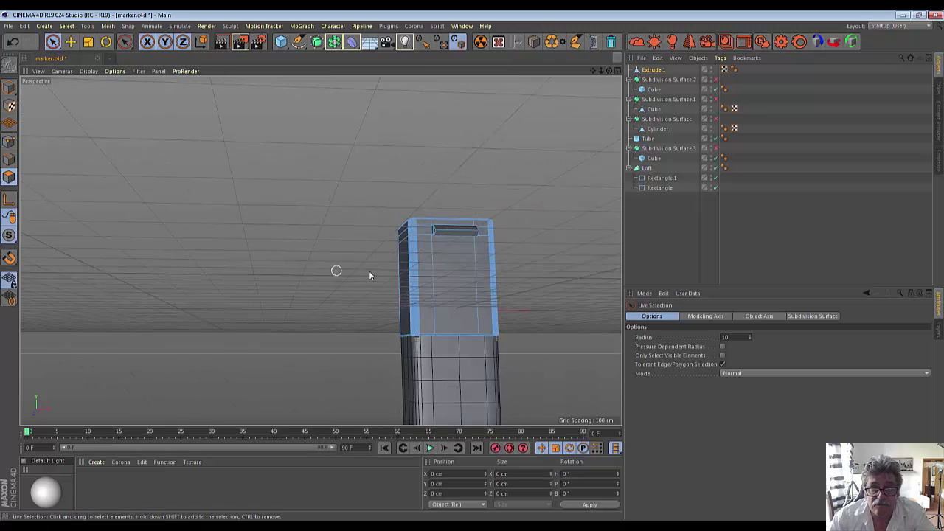
{"action": "left_click", "coordinate": [449, 240]}
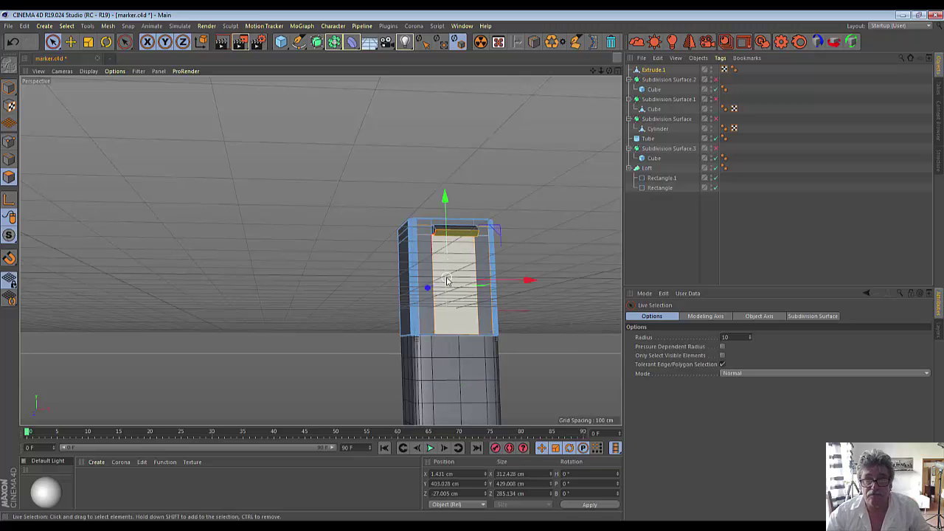
- Turn on Only Select Visible Elements and zoom in on the cap from above
{"action": "left_click_drag", "start_coordinate": [609, 71], "coordinate": [448, 274]}
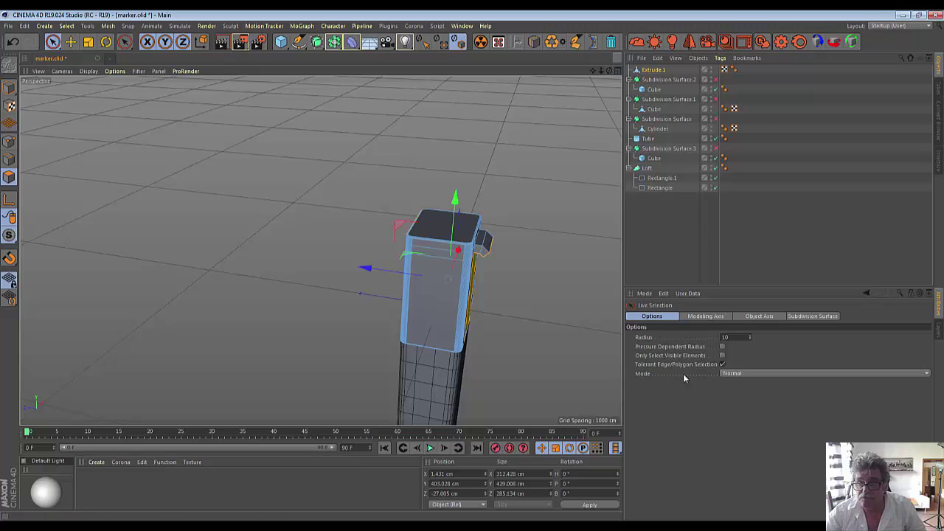
{"action": "left_click", "coordinate": [721, 356]}
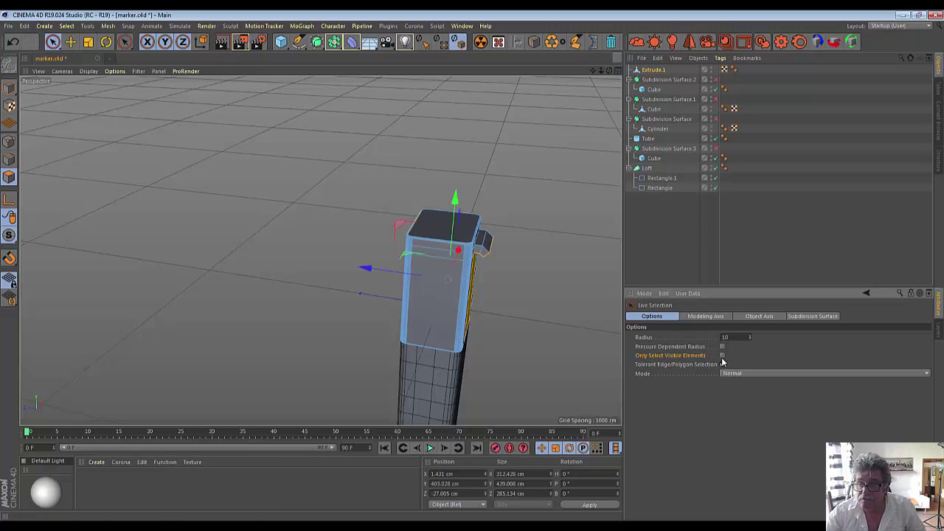
{"action": "scroll", "coordinate": [480, 295], "scroll_direction": "up", "scroll_amount": 2}
{"action": "scroll", "coordinate": [475, 293], "scroll_direction": "up", "scroll_amount": 1}
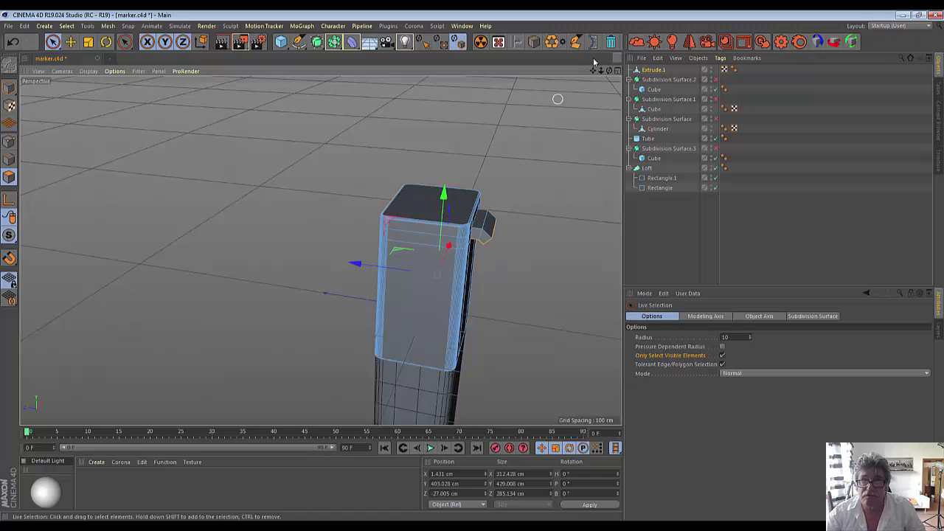
- Select the polygon strip along the cap's top, then deselect it
{"action": "left_click_drag", "start_coordinate": [609, 71], "coordinate": [516, 104]}
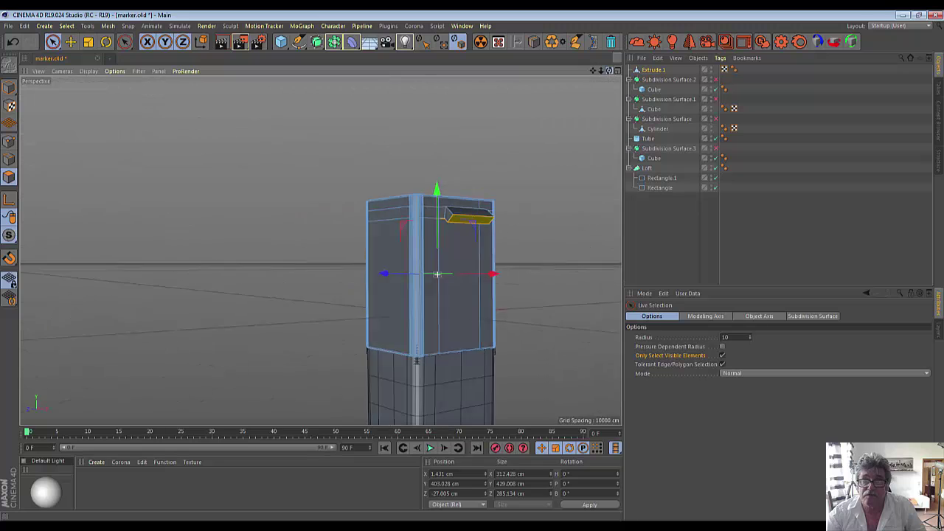
{"action": "left_click_drag", "start_coordinate": [487, 317], "coordinate": [457, 216]}
{"action": "left_click", "coordinate": [457, 217]}
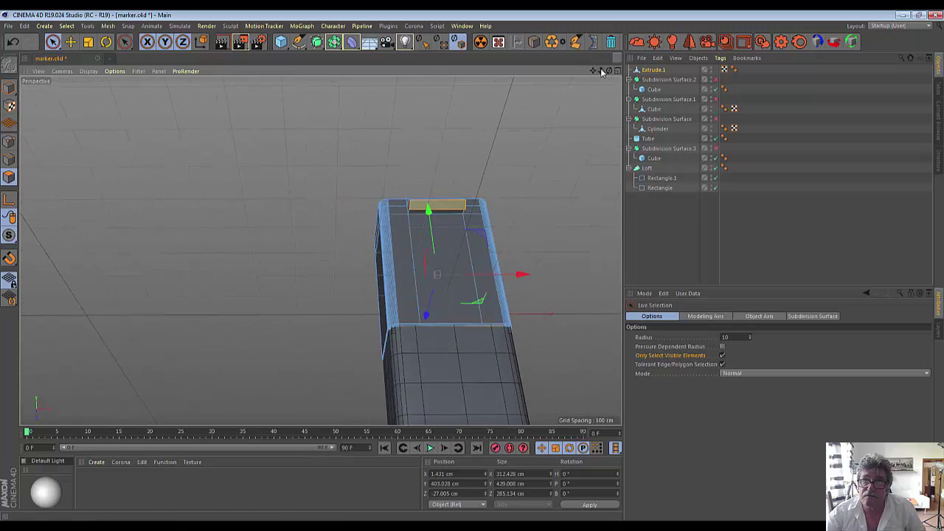
{"action": "left_click_drag", "start_coordinate": [609, 70], "coordinate": [561, 133]}
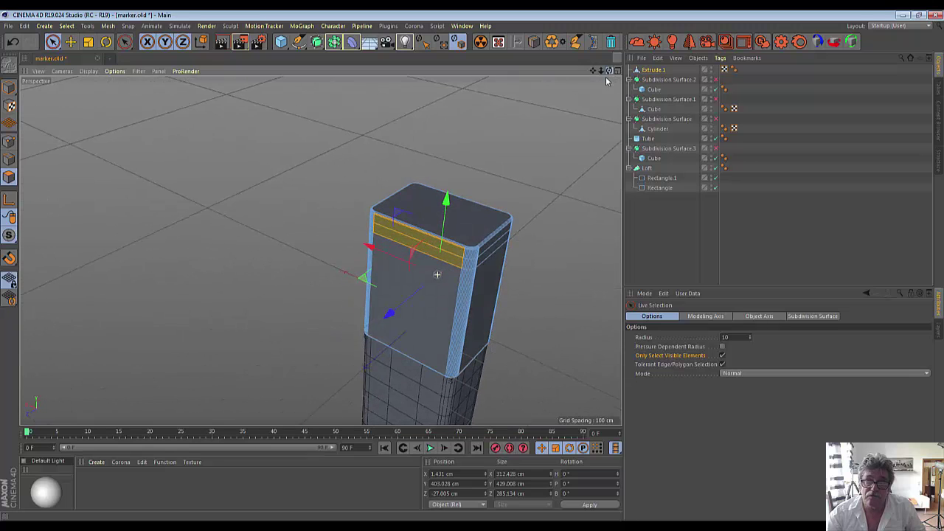
{"action": "left_click", "coordinate": [330, 146]}
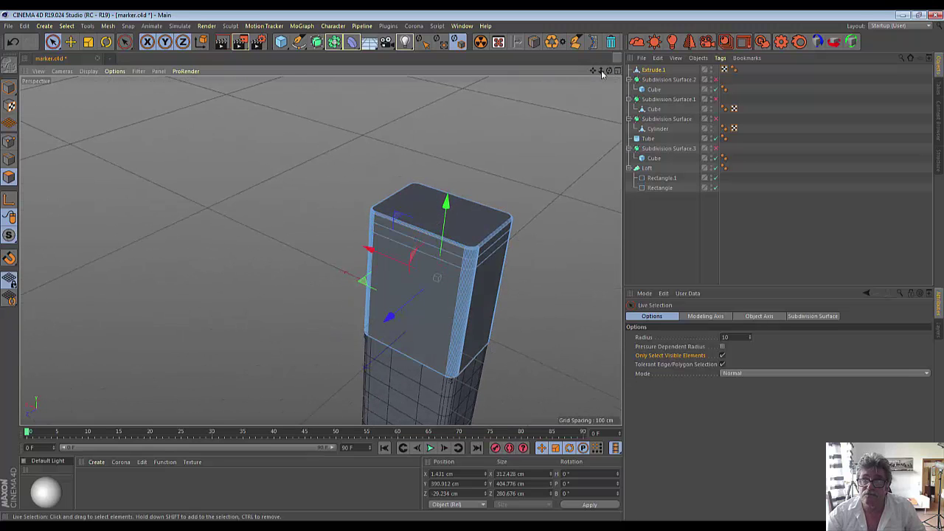
- Orbit to a low frontal angle and switch to the four-viewport layout
{"action": "left_click_drag", "start_coordinate": [609, 71], "coordinate": [575, 118]}
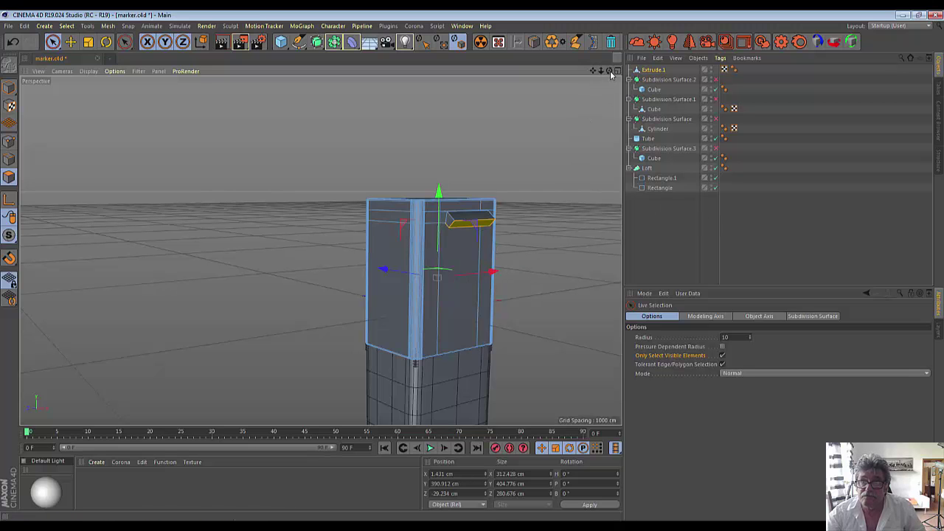
{"action": "mouse_move", "coordinate": [610, 70]}
{"action": "left_mouse_down"}
{"action": "mouse_move", "coordinate": [560, 81]}
{"action": "mouse_move", "coordinate": [583, 81]}
{"action": "left_mouse_up"}
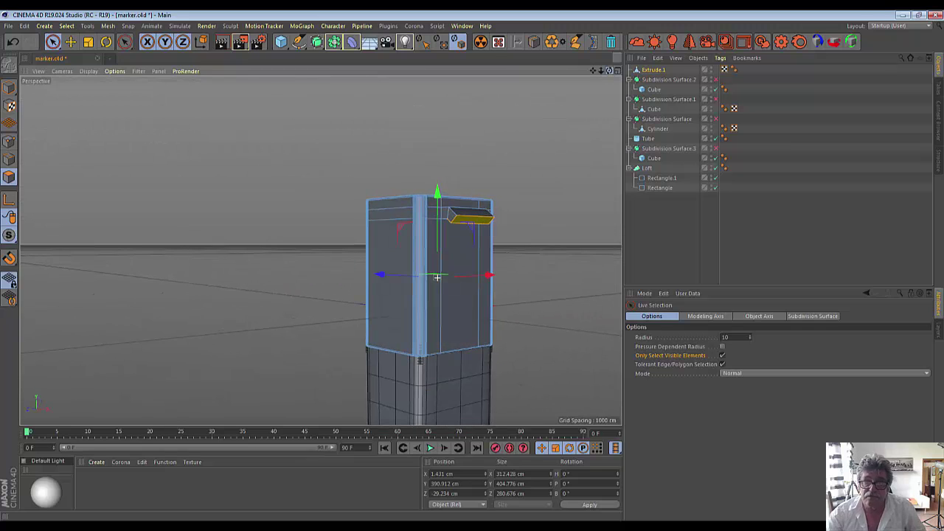
{"action": "left_click", "coordinate": [616, 72]}
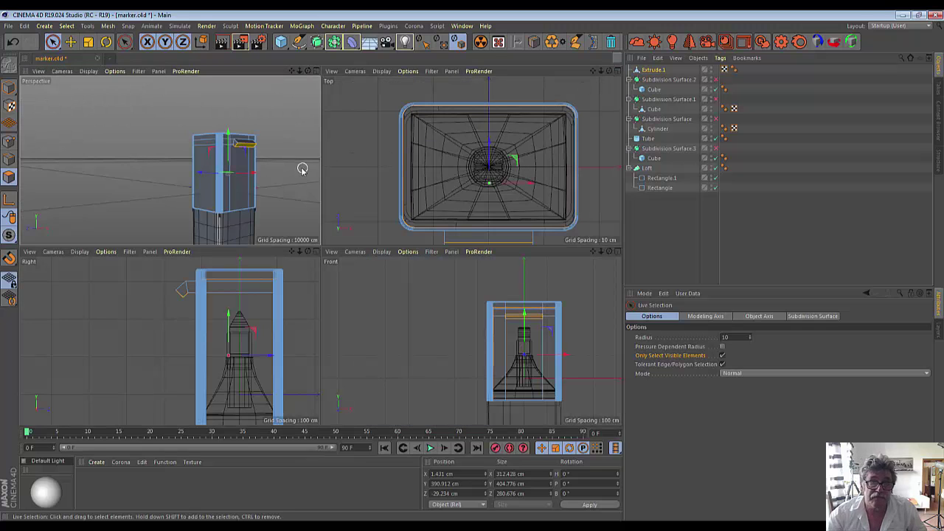
- Move the polygon strip at the cap's top upward, then clear the selection
{"action": "left_click", "coordinate": [235, 288]}
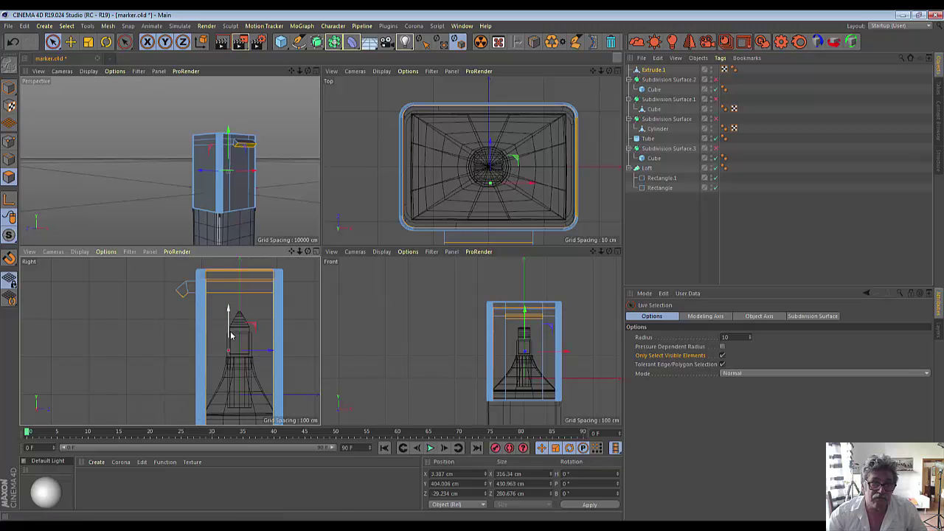
{"action": "left_click_drag", "start_coordinate": [230, 324], "coordinate": [240, 279]}
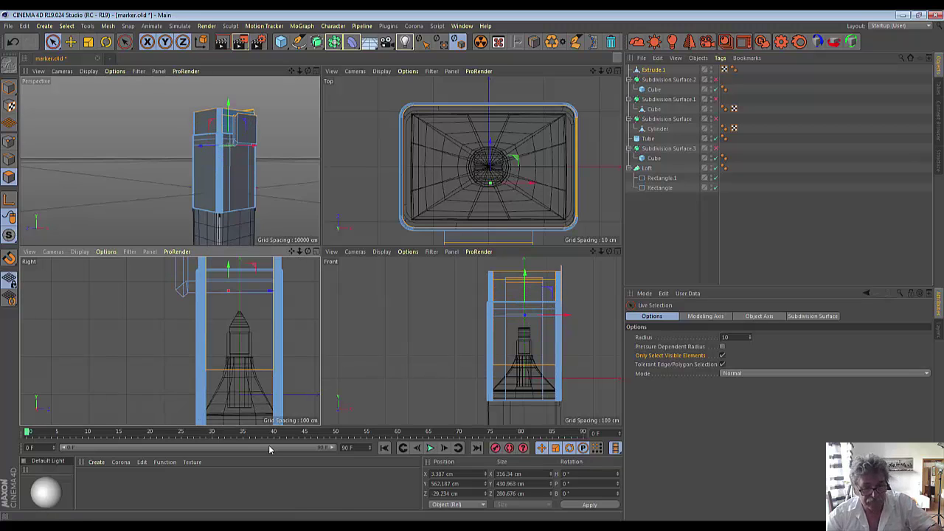
{"action": "left_click", "coordinate": [242, 274]}
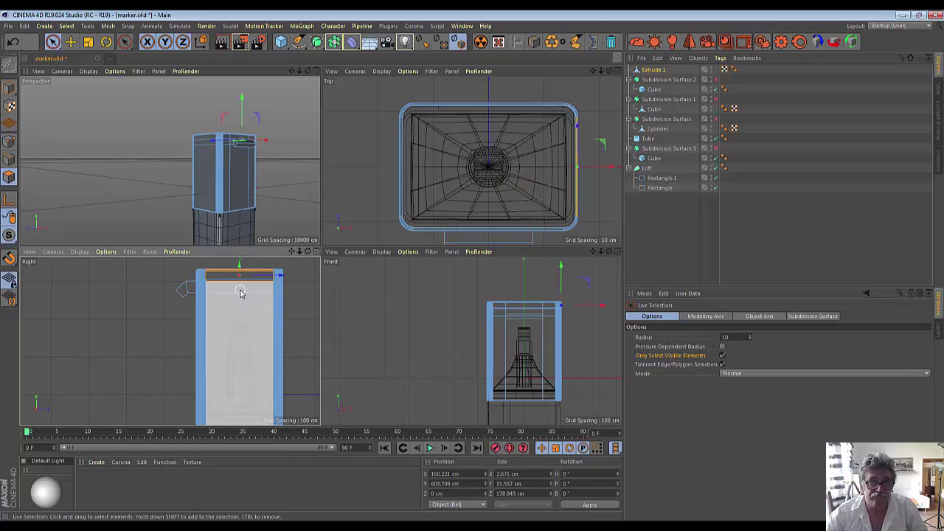
{"action": "left_click", "coordinate": [149, 352]}
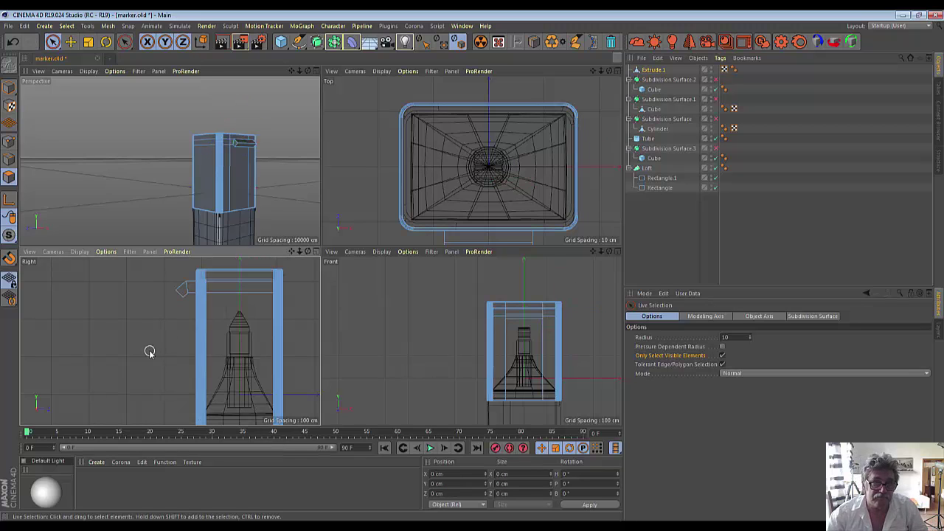
{"action": "scroll", "coordinate": [130, 348], "scroll_direction": "up", "scroll_amount": 3}
{"action": "scroll", "coordinate": [130, 348], "scroll_direction": "up", "scroll_amount": 3}
{"action": "scroll", "coordinate": [130, 348], "scroll_direction": "up", "scroll_amount": 2}
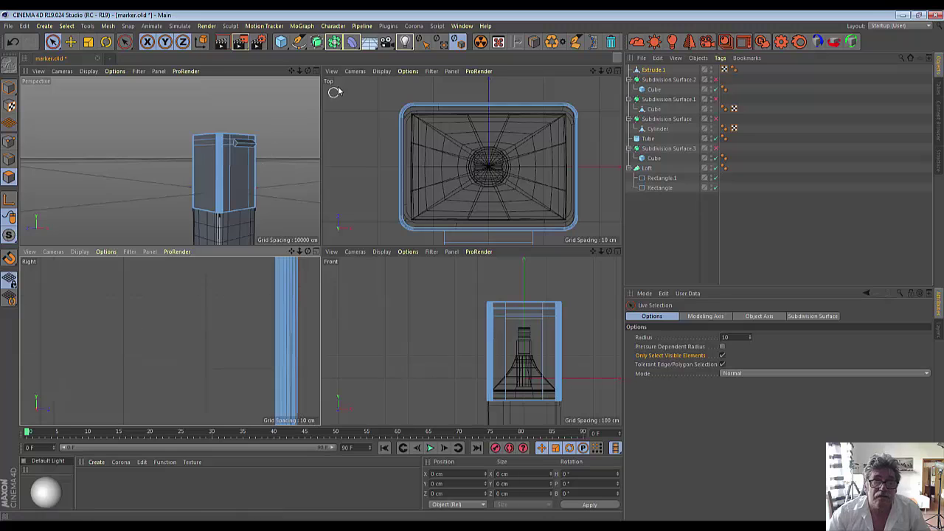
- Maximise the Perspective view, zoom in, and select the clip piece
{"action": "left_click", "coordinate": [309, 73]}
{"action": "scroll", "coordinate": [525, 295], "scroll_direction": "up", "scroll_amount": 2}
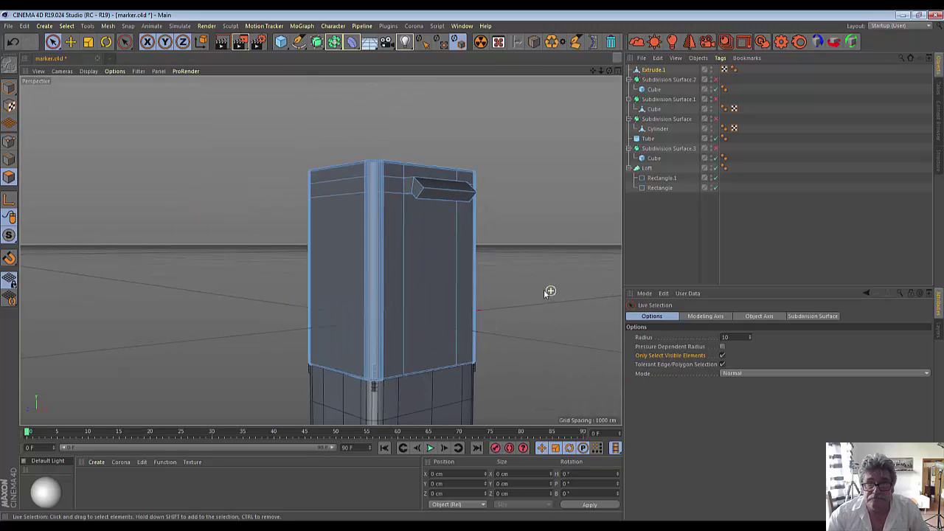
{"action": "scroll", "coordinate": [543, 289], "scroll_direction": "up", "scroll_amount": 2}
{"action": "scroll", "coordinate": [539, 290], "scroll_direction": "up", "scroll_amount": 2}
{"action": "scroll", "coordinate": [537, 288], "scroll_direction": "up", "scroll_amount": 2}
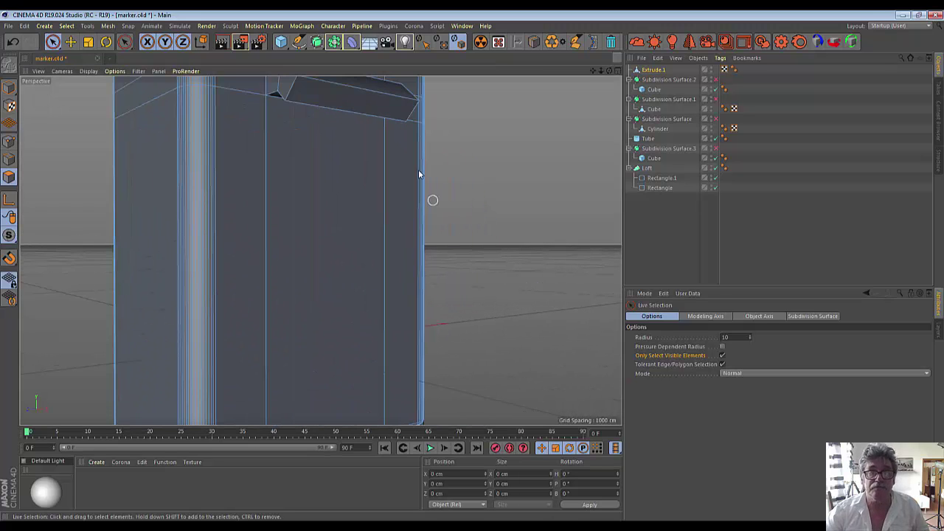
{"action": "left_click", "coordinate": [363, 108]}
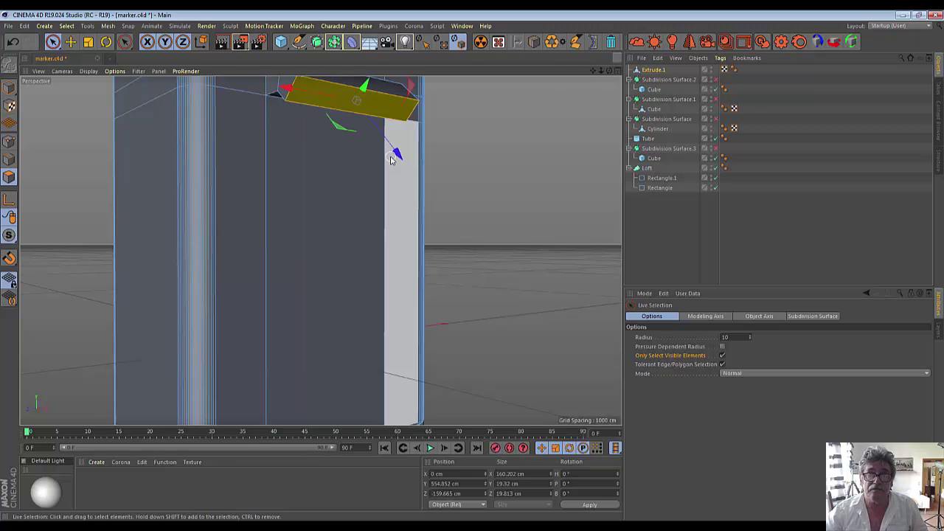
- Return to four views, then maximise the Right view and zoom out to see the clip's profile
{"action": "left_click", "coordinate": [616, 71]}
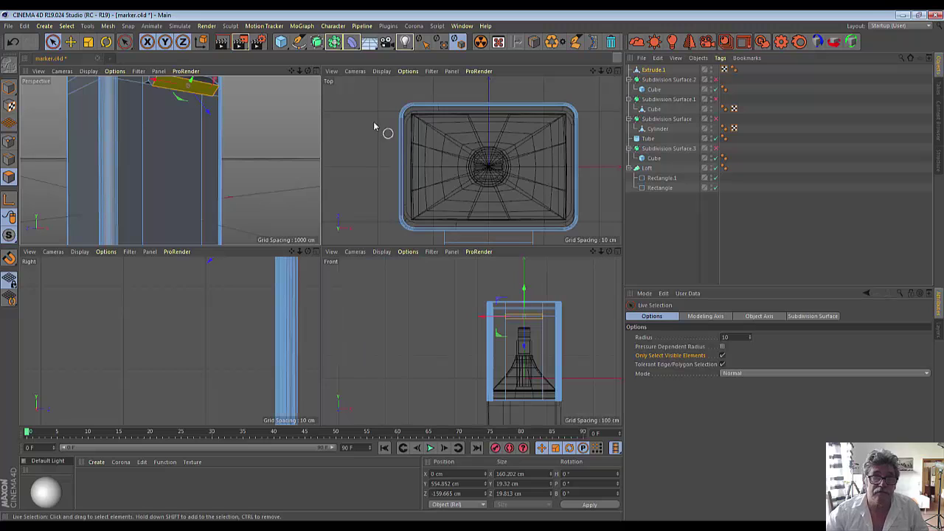
{"action": "middle_click", "coordinate": [316, 254]}
{"action": "scroll", "coordinate": [314, 253], "scroll_direction": "down", "scroll_amount": 3}
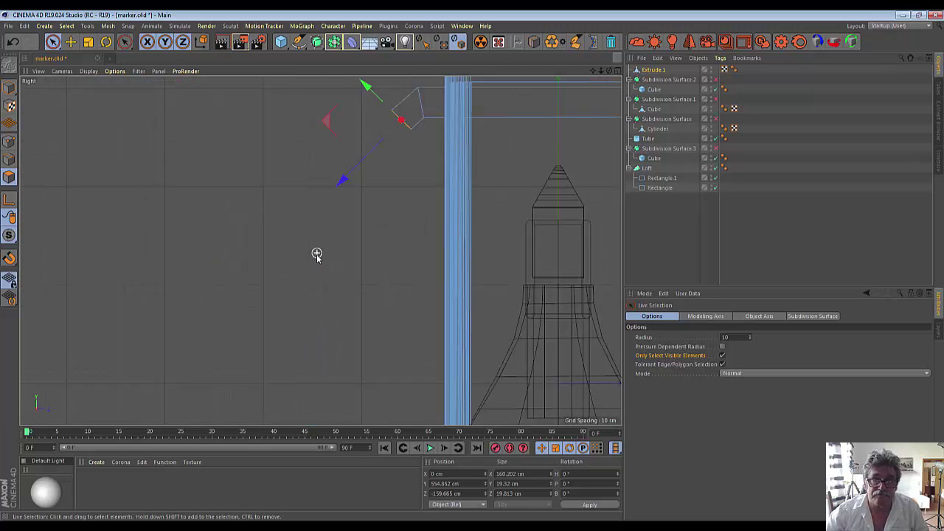
{"action": "scroll", "coordinate": [319, 235], "scroll_direction": "down", "scroll_amount": 2}
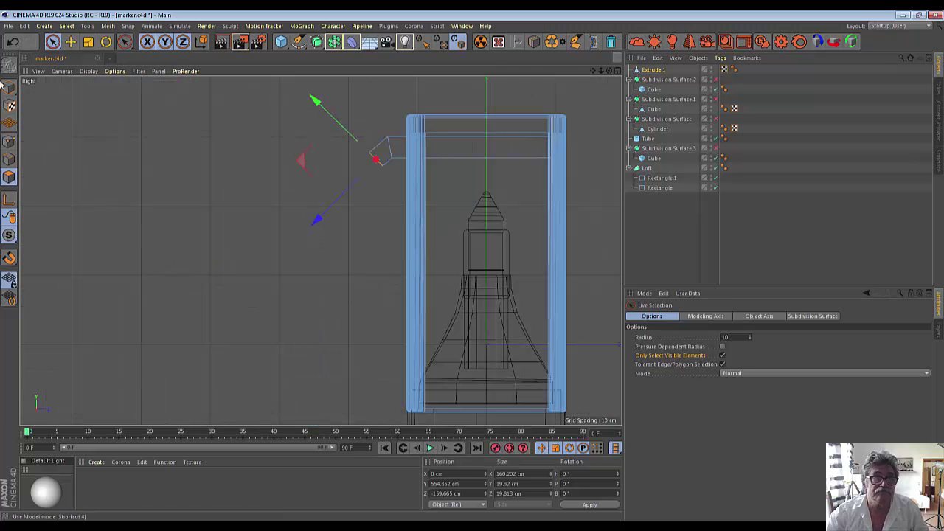
- Lower the clip along Z and the YZ plane, from Y 554.852 to 521.4 cm, and reframe it
{"action": "key", "text": "e"}
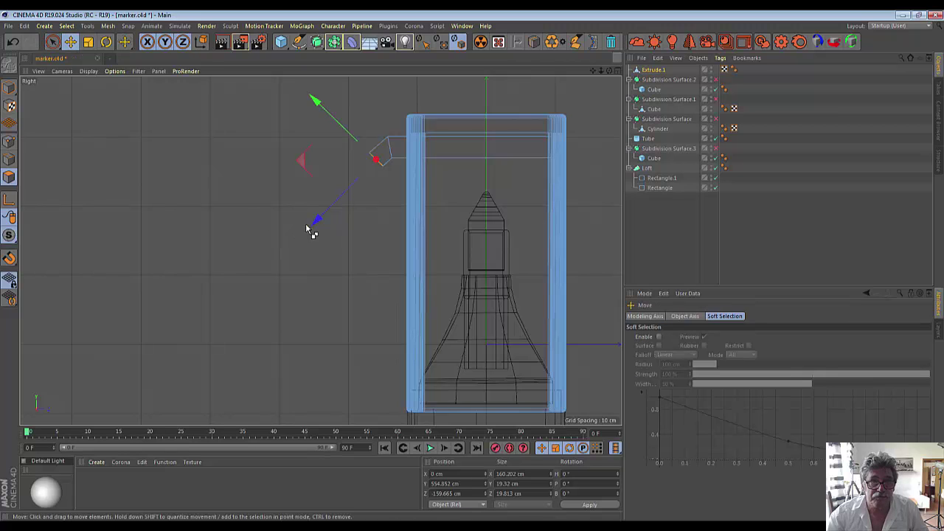
{"action": "left_click_drag", "start_coordinate": [312, 227], "coordinate": [301, 248]}
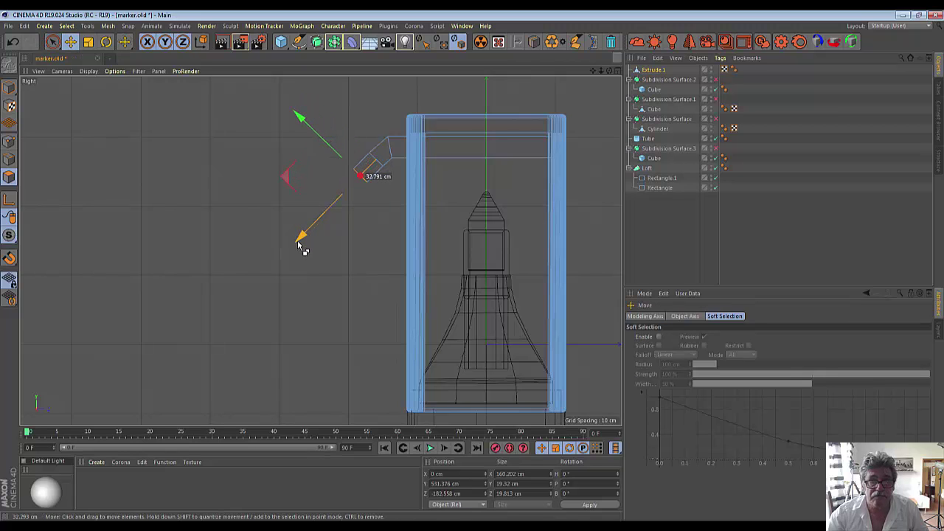
{"action": "left_click_drag", "start_coordinate": [285, 177], "coordinate": [301, 184]}
{"action": "scroll", "coordinate": [301, 253], "scroll_direction": "up", "scroll_amount": 5}
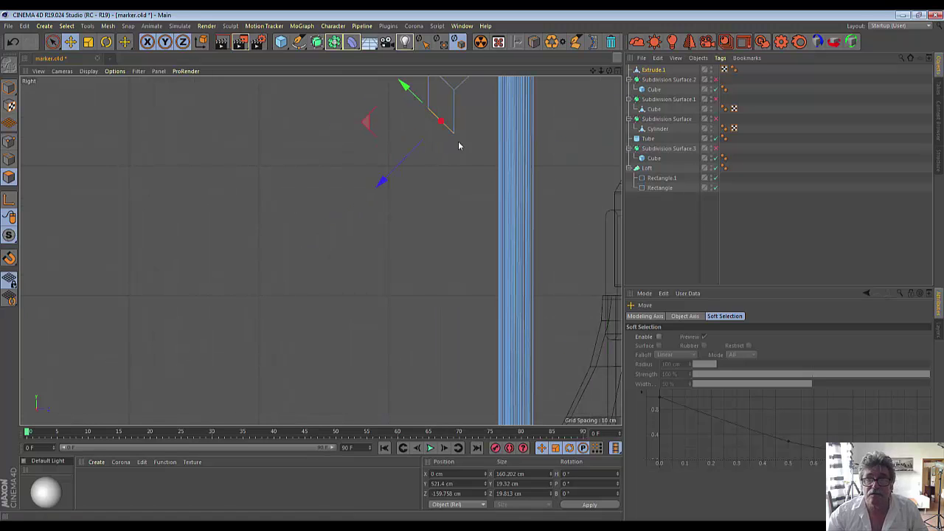
{"action": "left_click_drag", "start_coordinate": [592, 71], "coordinate": [562, 172]}
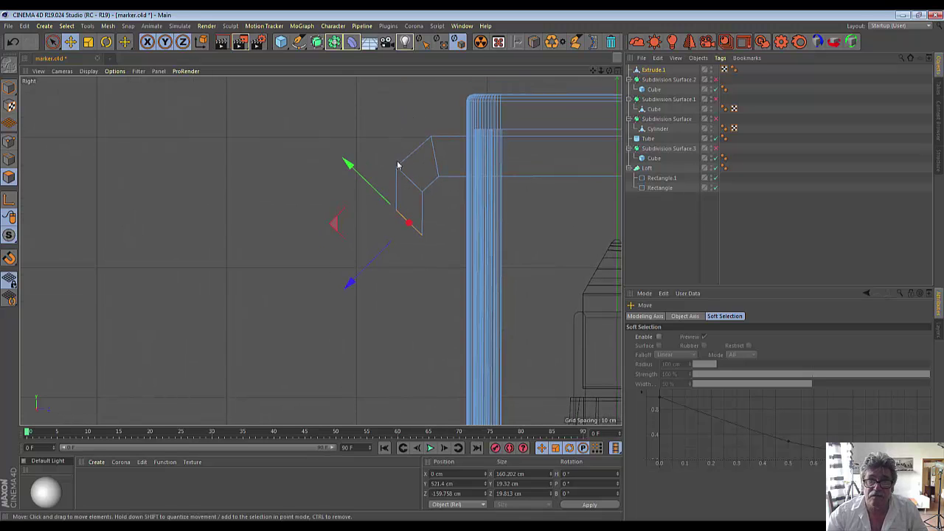
- Turn off Only Select Visible Elements, reselect the clip points, and nudge them toward the cap
{"action": "left_click", "coordinate": [52, 43]}
{"action": "left_click", "coordinate": [61, 143]}
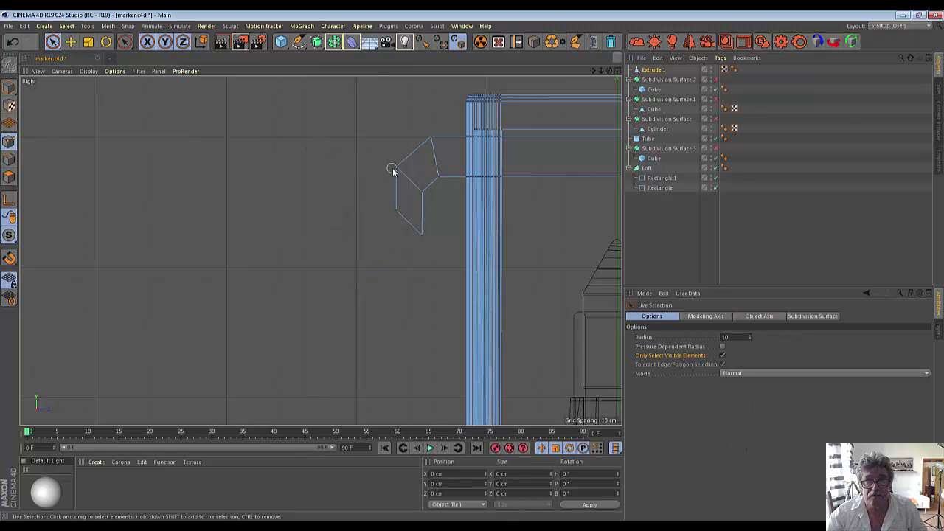
{"action": "key", "text": "e"}
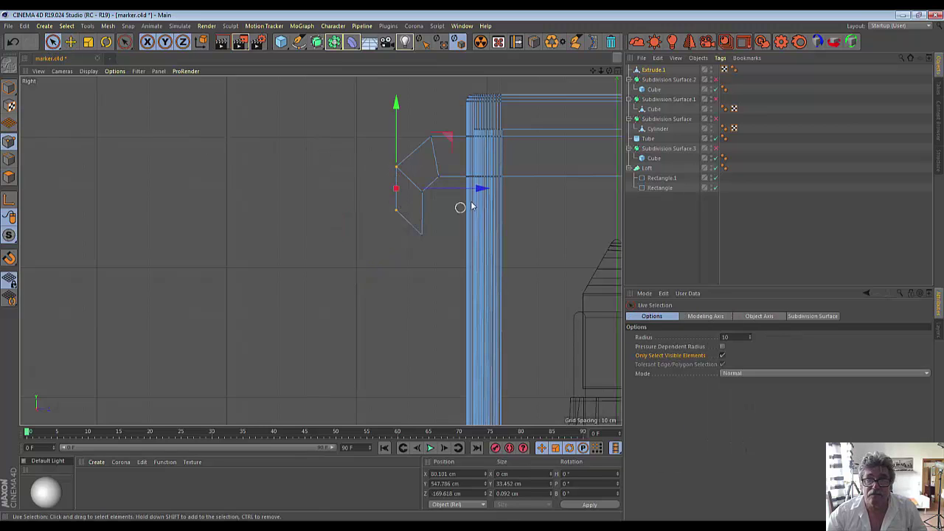
{"action": "left_click_drag", "start_coordinate": [480, 189], "coordinate": [483, 191]}
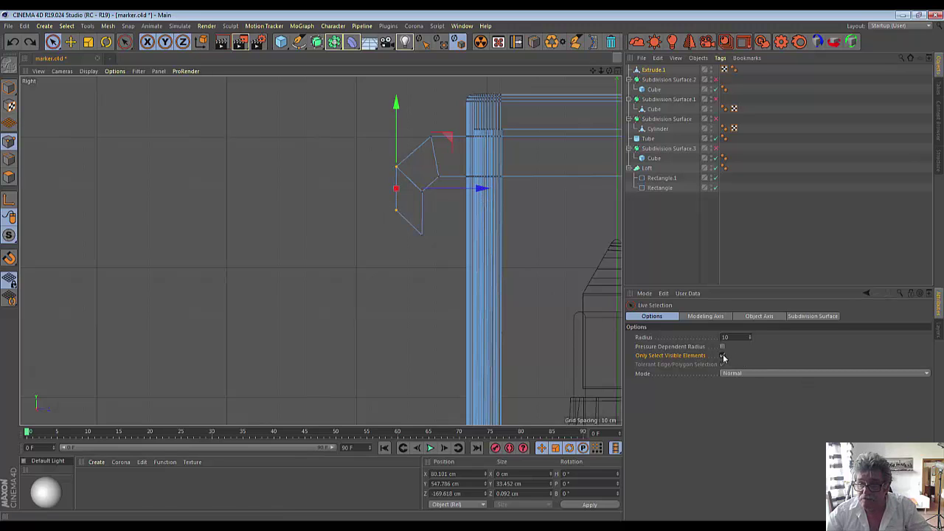
{"action": "left_click", "coordinate": [723, 357]}
{"action": "left_click_drag", "start_coordinate": [370, 169], "coordinate": [398, 221]}
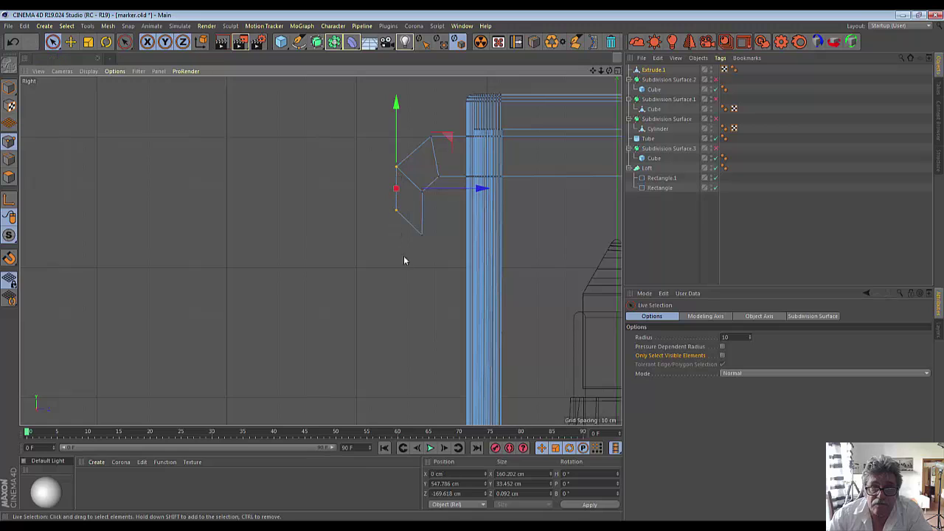
{"action": "left_click_drag", "start_coordinate": [482, 193], "coordinate": [487, 191]}
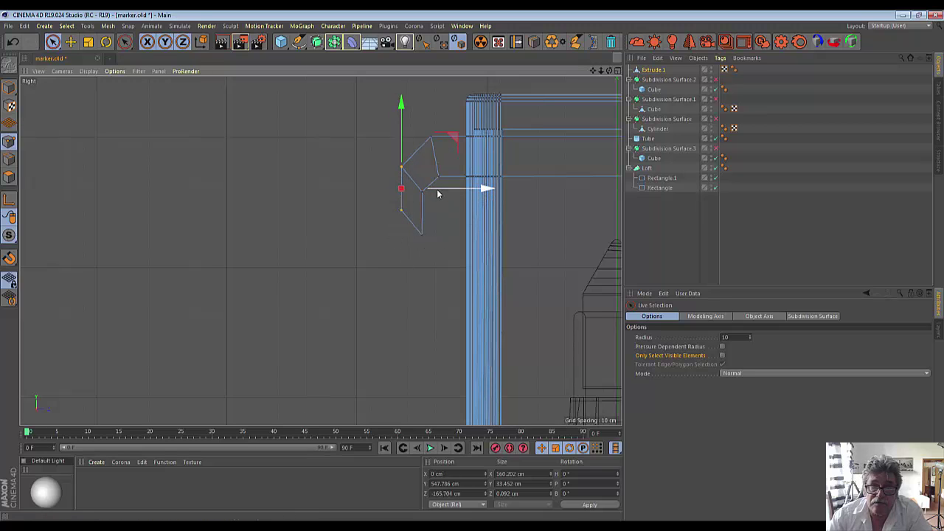
{"action": "left_click_drag", "start_coordinate": [419, 256], "coordinate": [440, 282]}
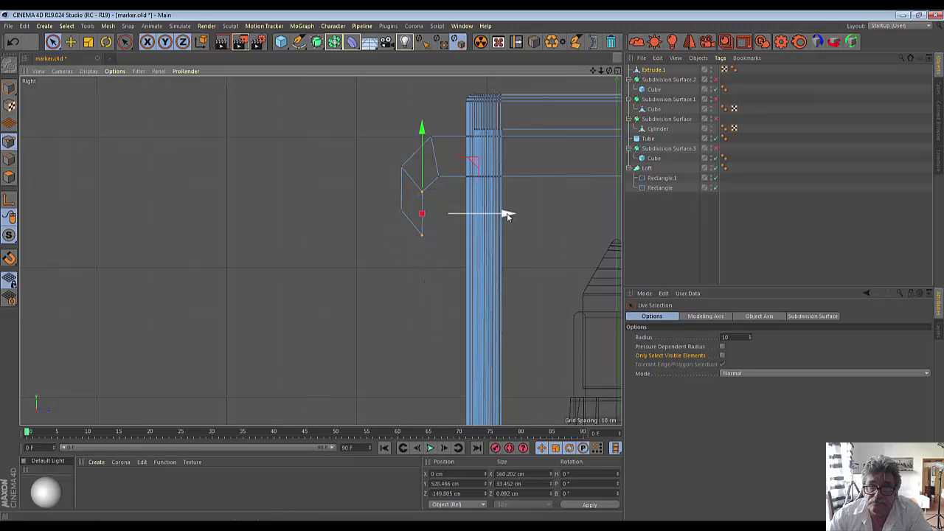
{"action": "left_click_drag", "start_coordinate": [507, 215], "coordinate": [514, 215]}
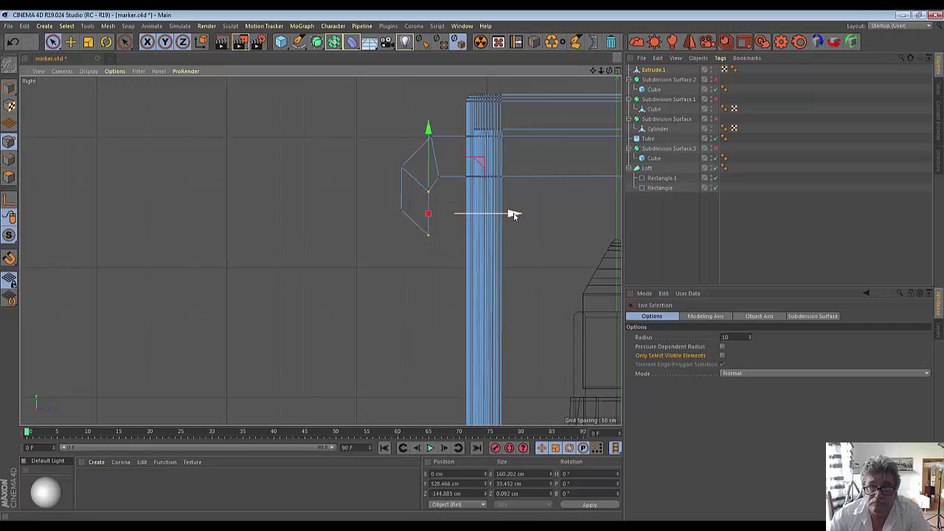
- Raise two upper profile points slightly and pull the lower-left point down about 20 cm
{"action": "left_click", "coordinate": [401, 170]}
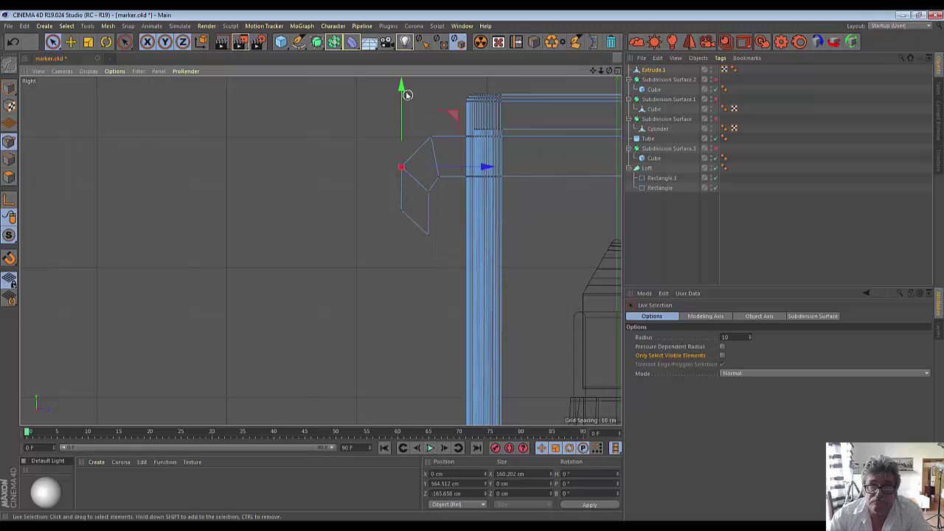
{"action": "left_click_drag", "start_coordinate": [406, 94], "coordinate": [407, 84]}
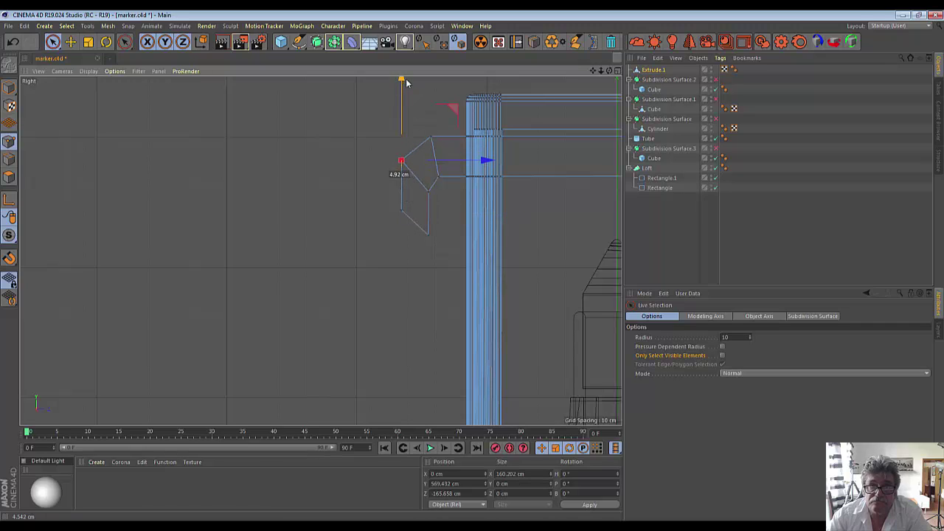
{"action": "left_click", "coordinate": [430, 187]}
{"action": "left_click_drag", "start_coordinate": [431, 108], "coordinate": [431, 104]}
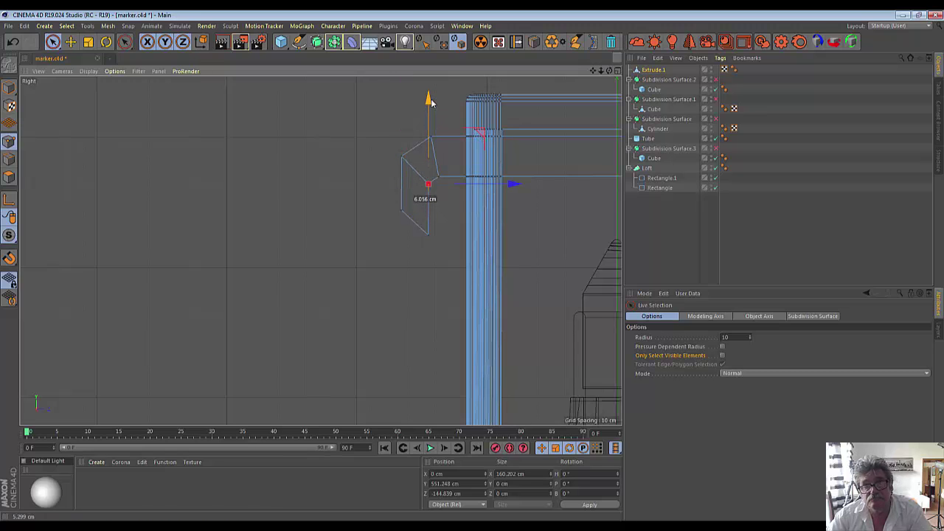
{"action": "left_click", "coordinate": [400, 210]}
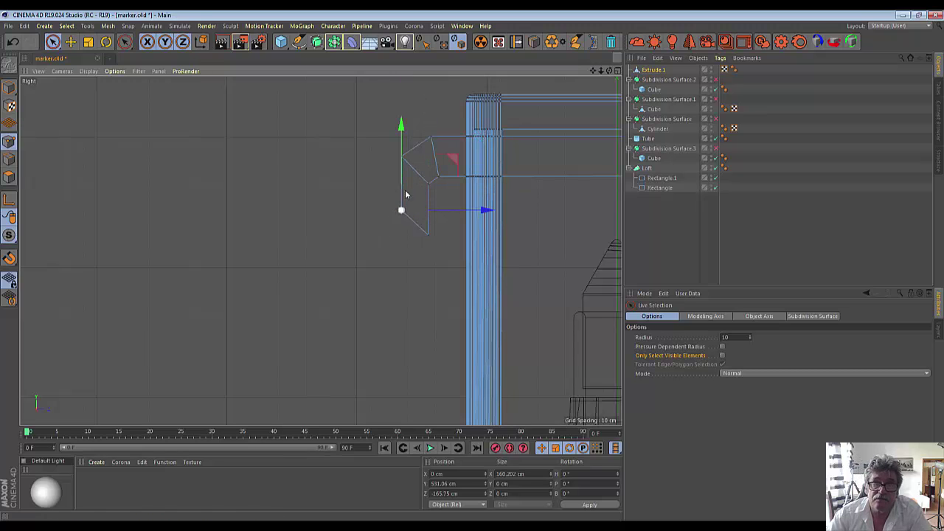
{"action": "left_click", "coordinate": [406, 134]}
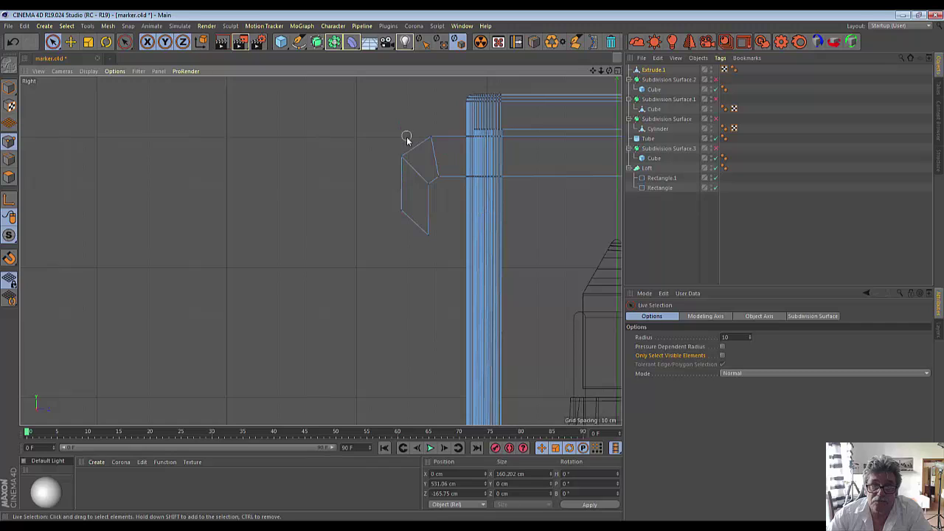
{"action": "left_click", "coordinate": [401, 211]}
{"action": "left_click_drag", "start_coordinate": [400, 126], "coordinate": [401, 152]}
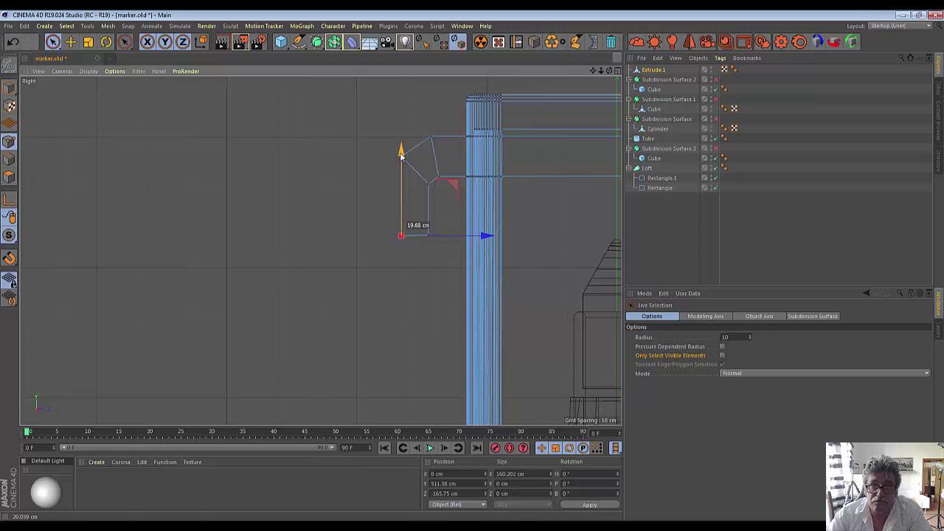
- Nudge one profile point toward the cap and lift another about 2 cm
{"action": "scroll", "coordinate": [406, 263], "scroll_direction": "down", "scroll_amount": 5}
{"action": "scroll", "coordinate": [401, 270], "scroll_direction": "down", "scroll_amount": 3}
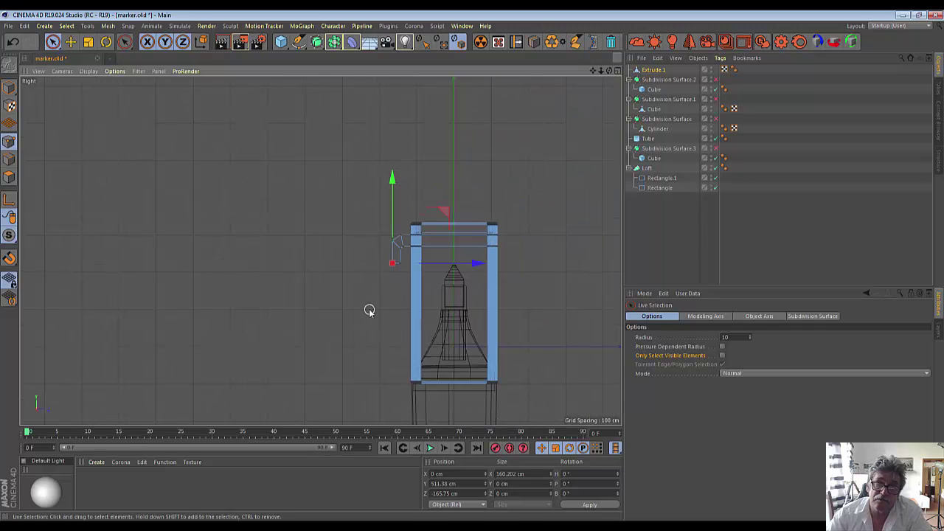
{"action": "scroll", "coordinate": [369, 311], "scroll_direction": "up", "scroll_amount": 3}
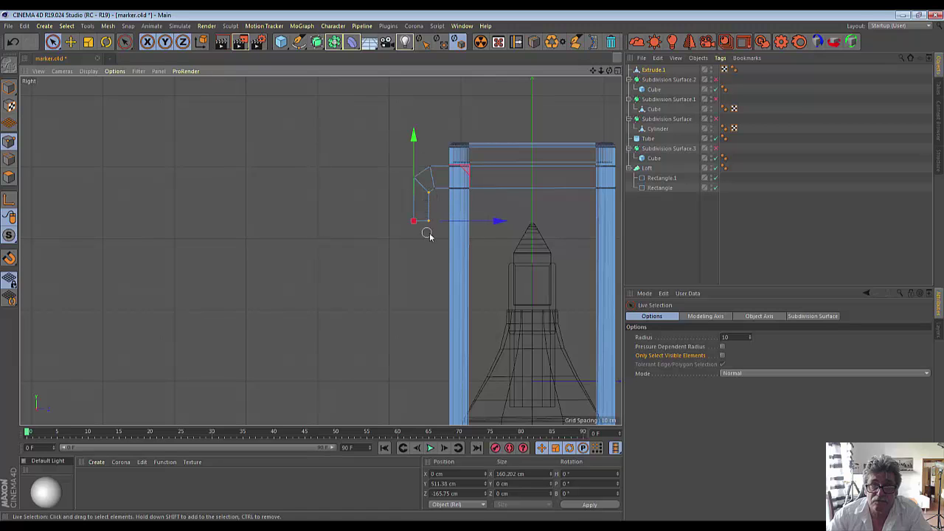
{"action": "left_click_drag", "start_coordinate": [498, 220], "coordinate": [515, 207]}
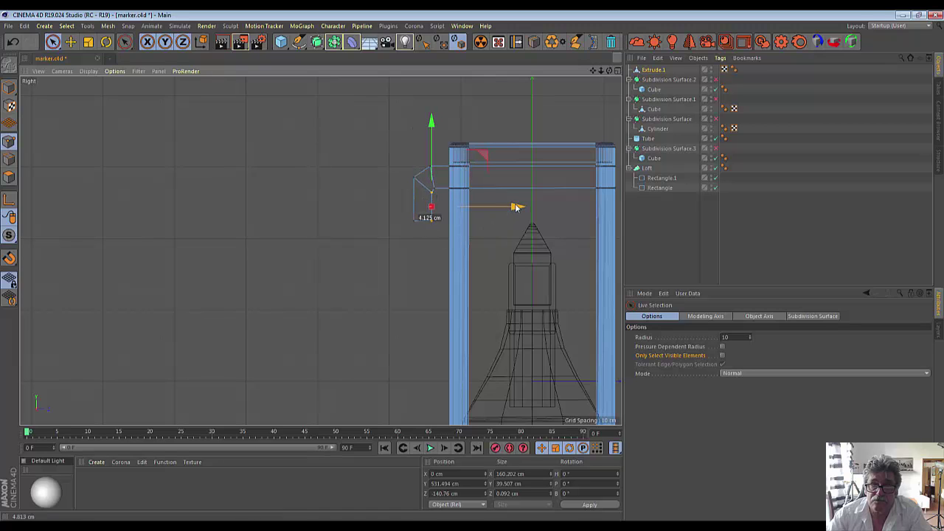
{"action": "left_click", "coordinate": [414, 258]}
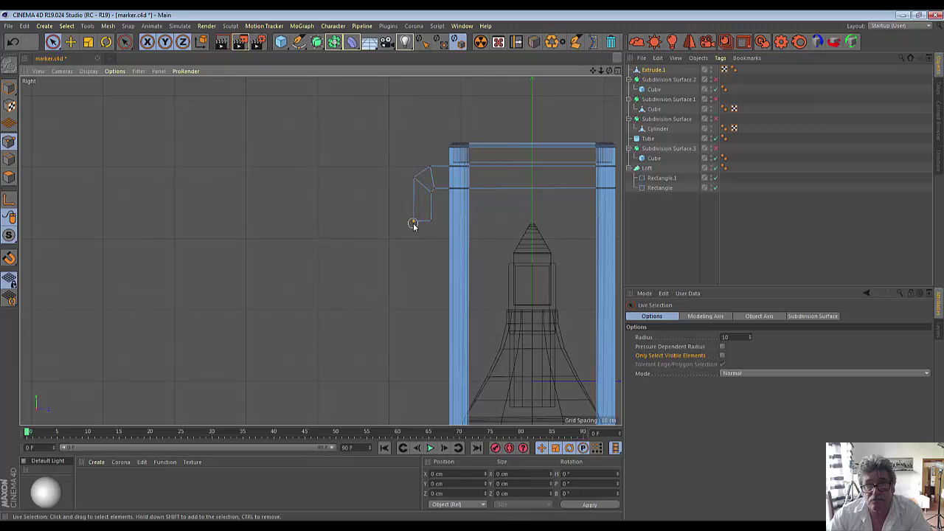
{"action": "left_click", "coordinate": [413, 224]}
{"action": "left_click_drag", "start_coordinate": [413, 136], "coordinate": [414, 135]}
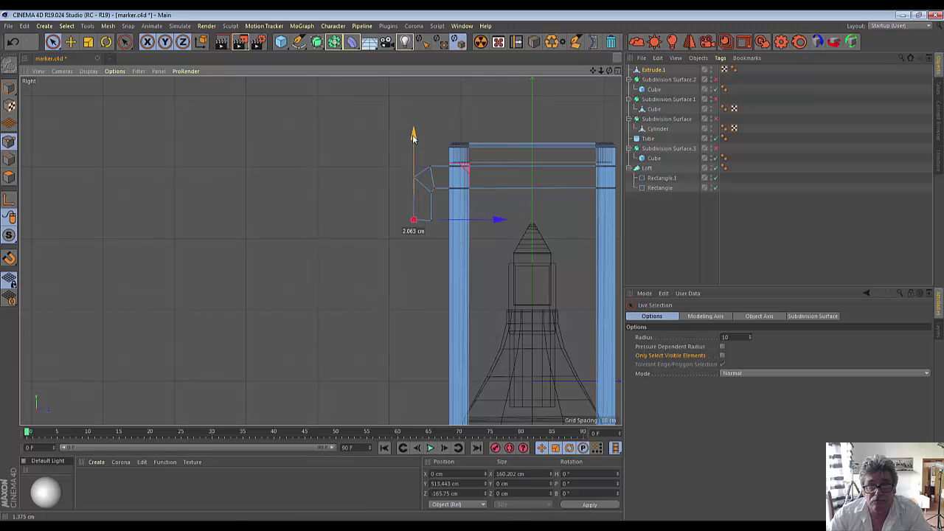
{"action": "left_click", "coordinate": [398, 198]}
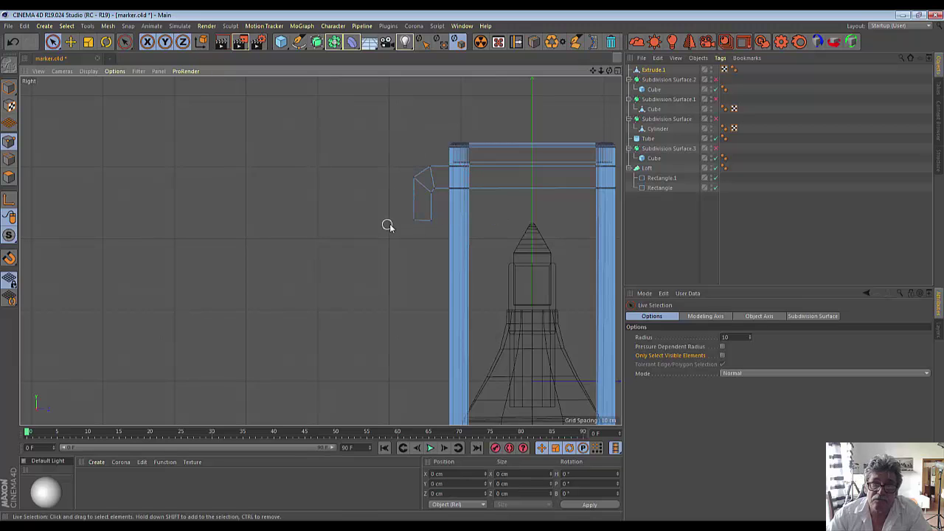
- Pull the two bottom profile points about 254 cm down the cap's side
{"action": "left_click_drag", "start_coordinate": [434, 219], "coordinate": [411, 221]}
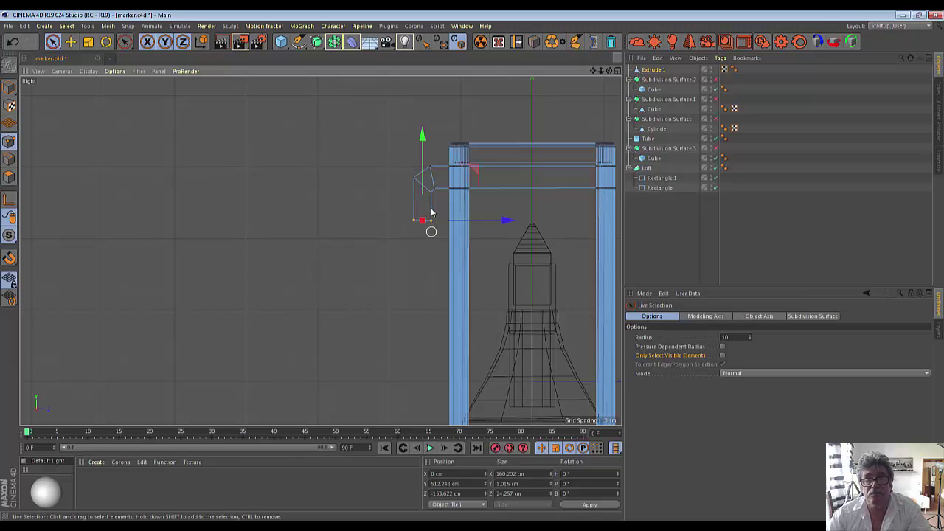
{"action": "left_click_drag", "start_coordinate": [424, 141], "coordinate": [423, 325]}
{"action": "scroll", "coordinate": [395, 311], "scroll_direction": "down", "scroll_amount": 4}
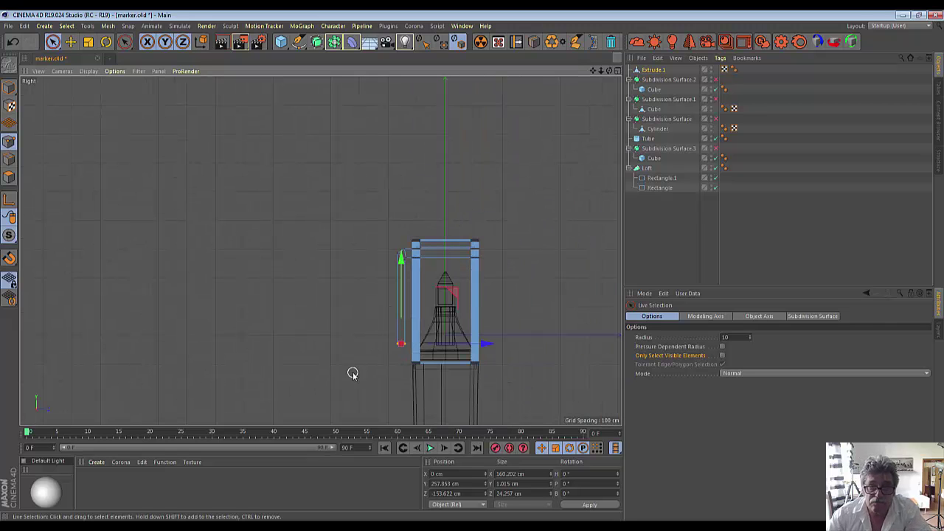
{"action": "scroll", "coordinate": [351, 371], "scroll_direction": "up", "scroll_amount": 3}
{"action": "scroll", "coordinate": [351, 371], "scroll_direction": "up", "scroll_amount": 3}
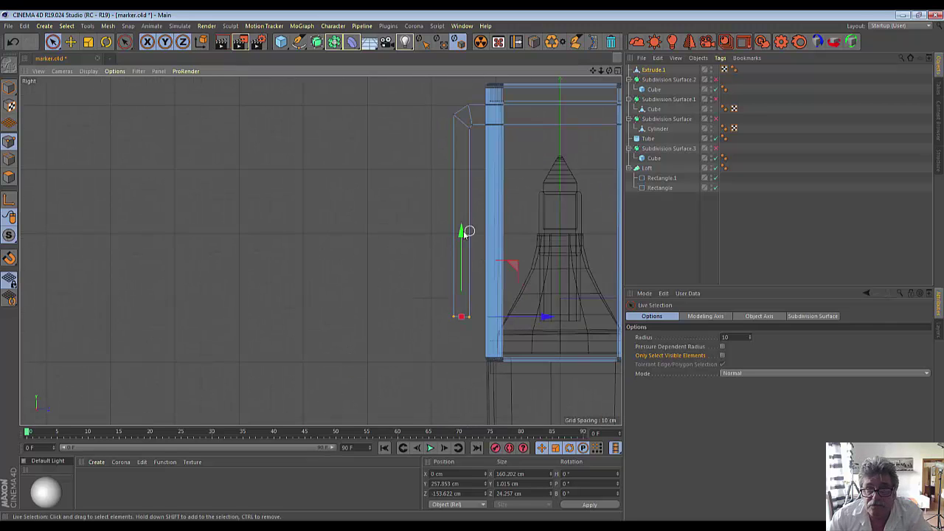
- Lower the bottom points another 31 cm, shift them toward the cap, and raise the inner one about 30 cm
{"action": "left_click_drag", "start_coordinate": [463, 233], "coordinate": [461, 253]}
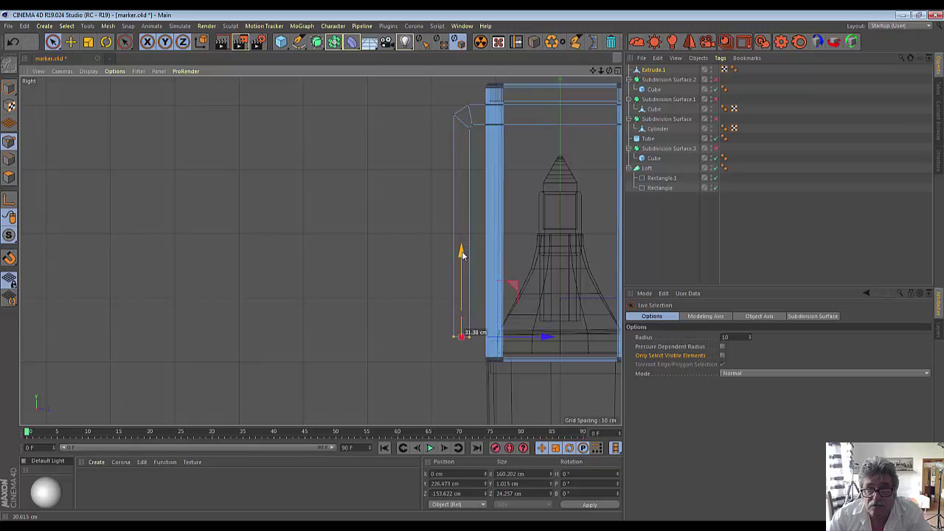
{"action": "left_click_drag", "start_coordinate": [542, 339], "coordinate": [545, 340]}
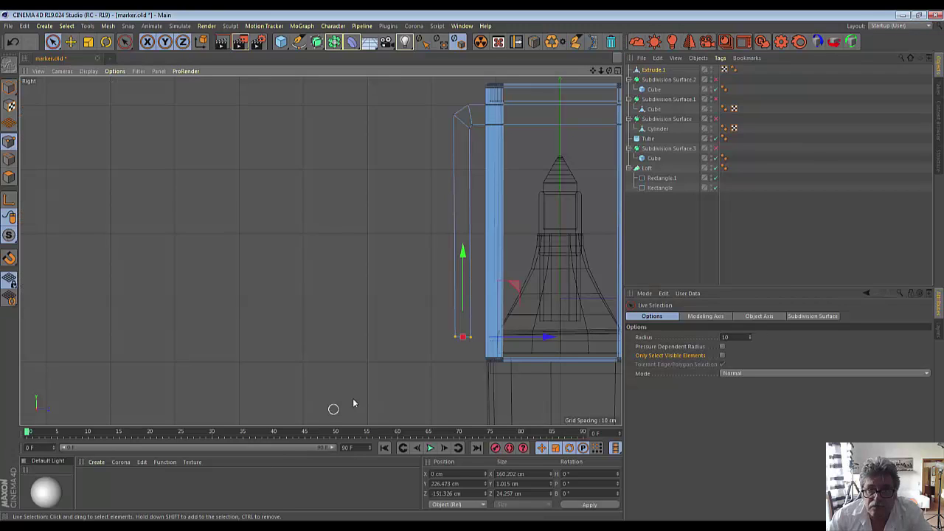
{"action": "left_click_drag", "start_coordinate": [465, 333], "coordinate": [472, 331]}
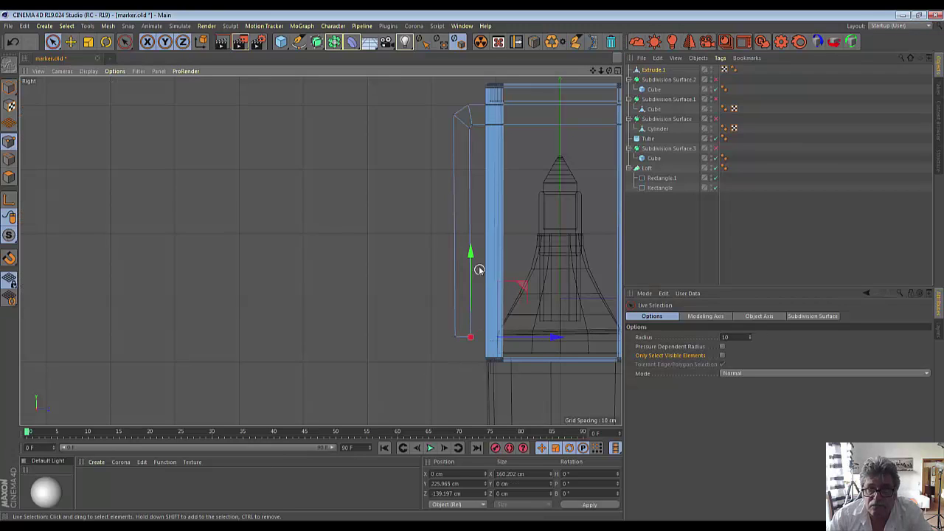
{"action": "left_click_drag", "start_coordinate": [473, 253], "coordinate": [472, 237]}
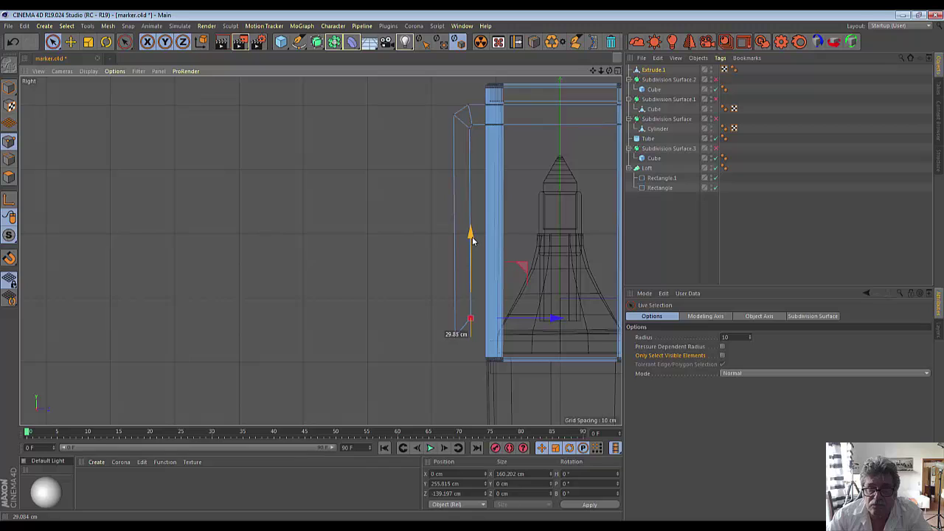
{"action": "left_click", "coordinate": [398, 343]}
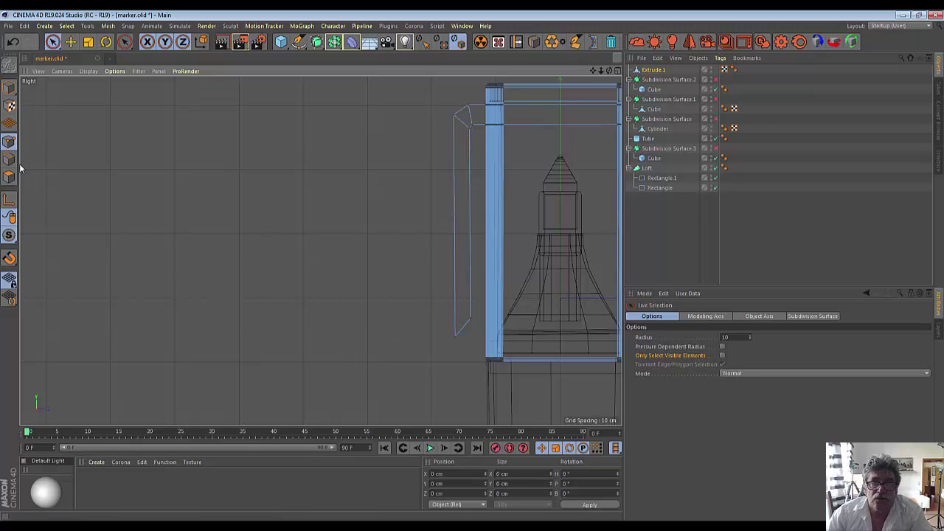
- Maximise the Perspective view, then orbit and zoom to frame the cap and its long pointed clip
{"action": "left_click", "coordinate": [618, 72]}
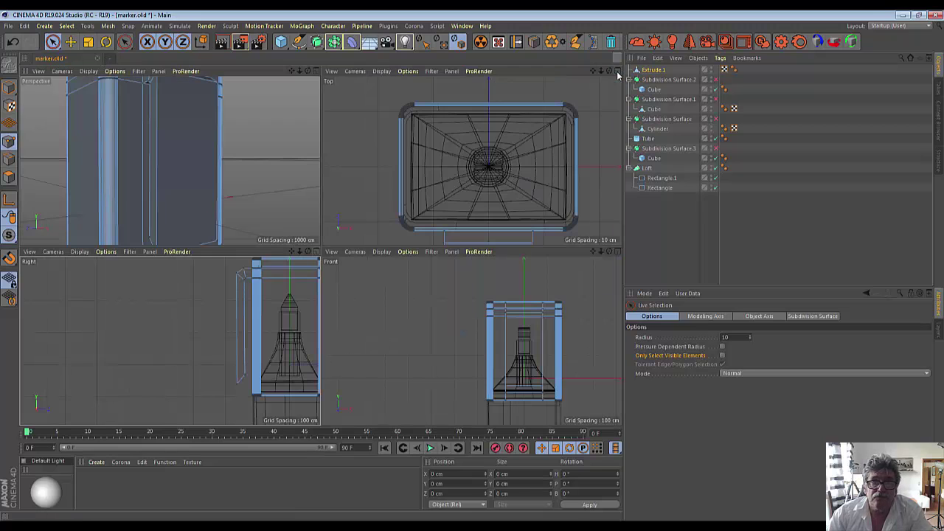
{"action": "left_click", "coordinate": [315, 71]}
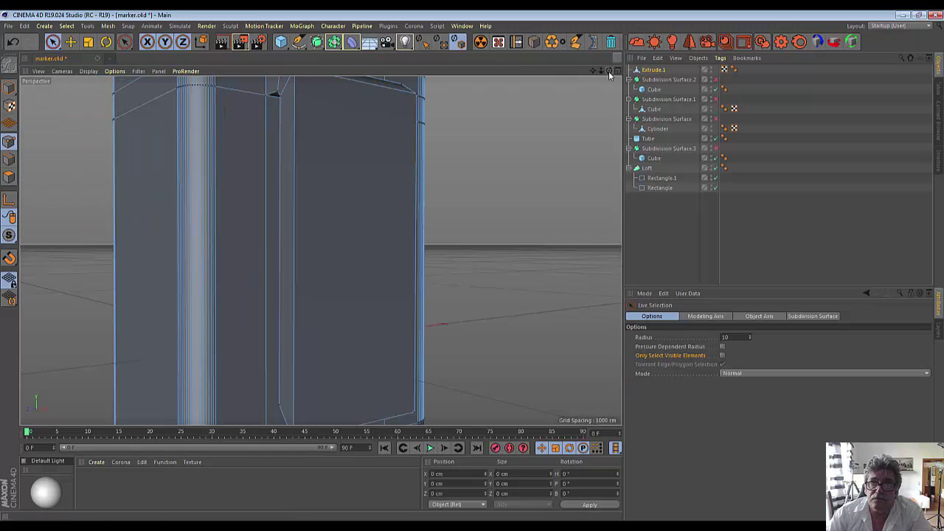
{"action": "left_click_drag", "start_coordinate": [609, 72], "coordinate": [481, 160]}
{"action": "scroll", "coordinate": [482, 160], "scroll_direction": "up", "scroll_amount": 3}
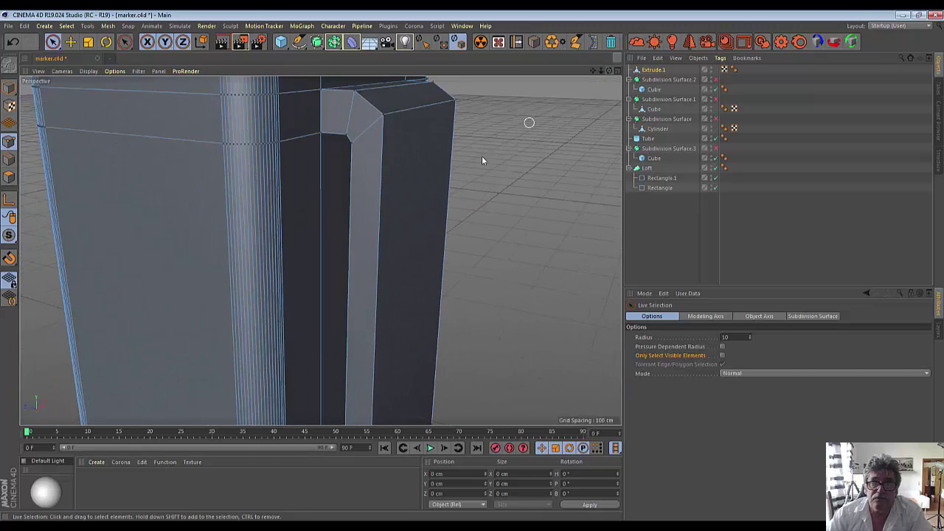
{"action": "scroll", "coordinate": [462, 196], "scroll_direction": "down", "scroll_amount": 3}
{"action": "scroll", "coordinate": [457, 200], "scroll_direction": "down", "scroll_amount": 2}
{"action": "scroll", "coordinate": [457, 200], "scroll_direction": "down", "scroll_amount": 1}
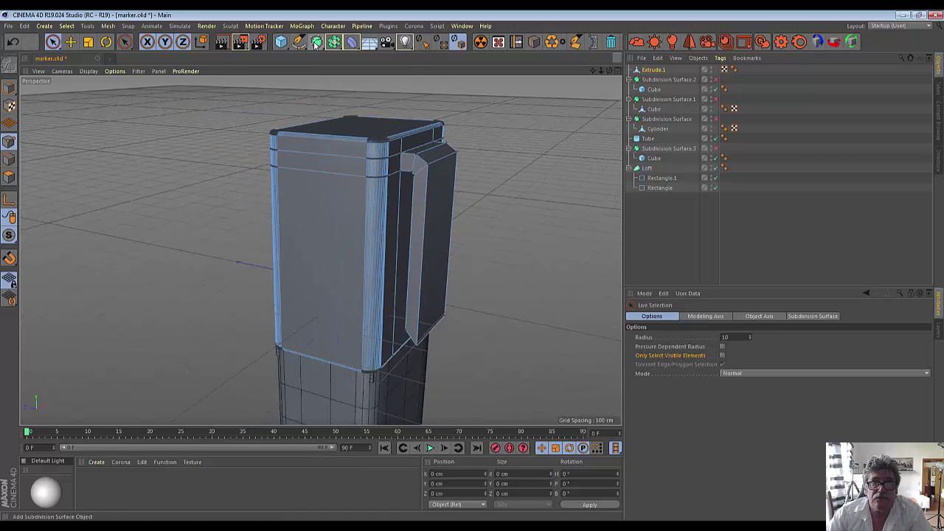
- Wrap Extrude.1 in Subdivision Surface.4, then maximise the Right view to inspect the clip
{"action": "left_click_drag", "start_coordinate": [316, 44], "coordinate": [342, 59]}
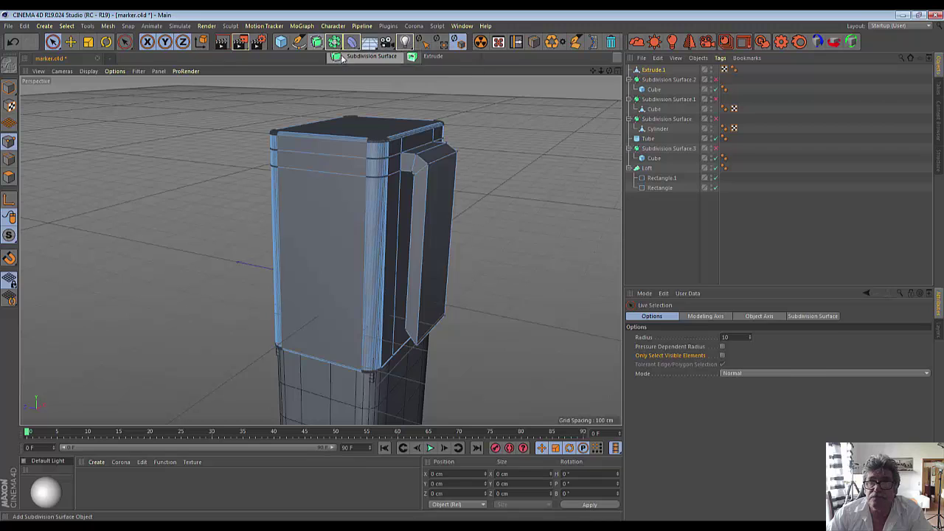
{"action": "left_click", "coordinate": [341, 59], "text": "alt"}
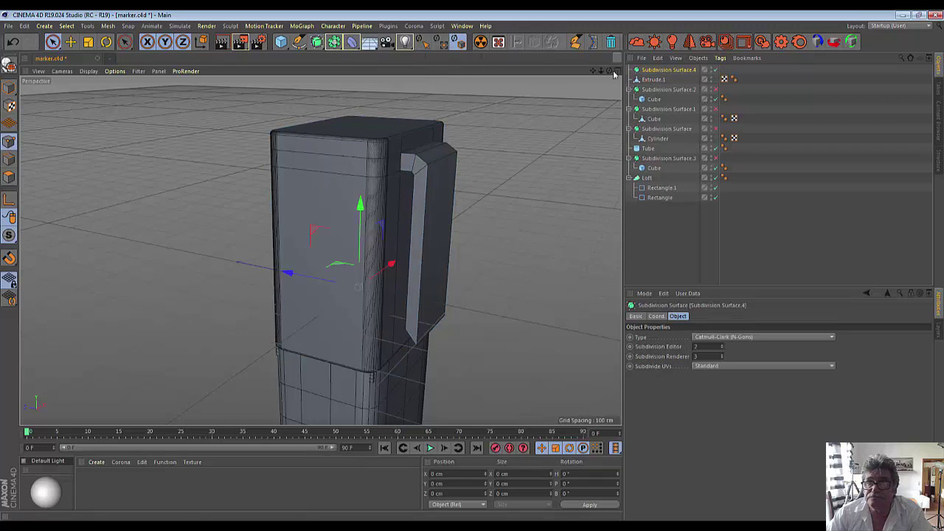
{"action": "left_click", "coordinate": [653, 78]}
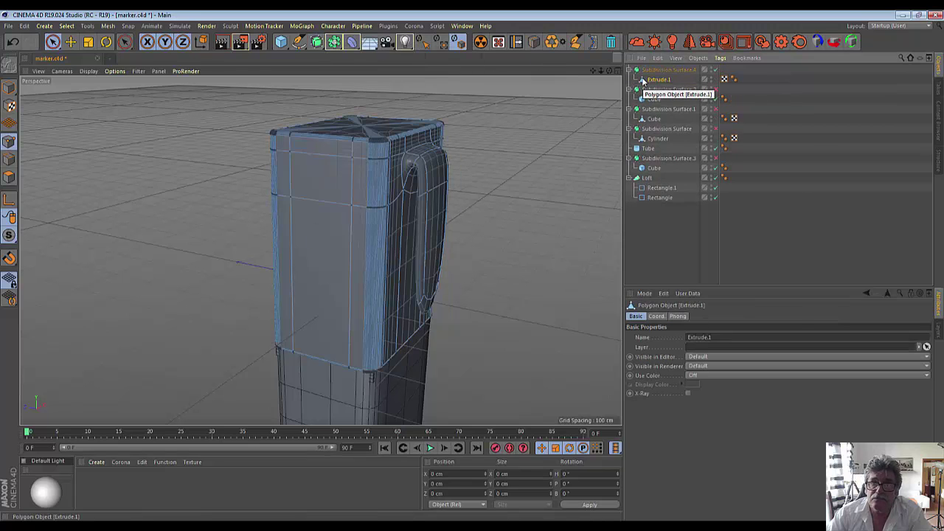
{"action": "left_click_drag", "start_coordinate": [610, 73], "coordinate": [355, 406]}
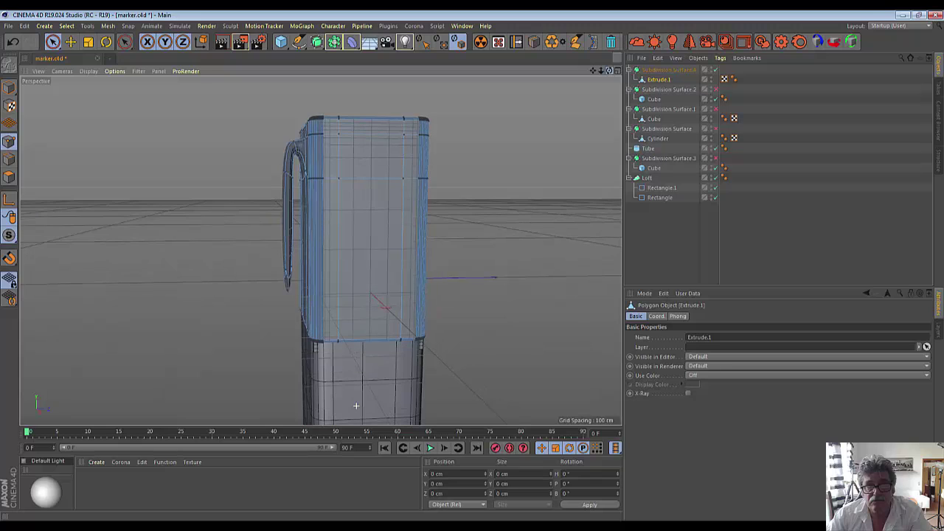
{"action": "left_click", "coordinate": [618, 70]}
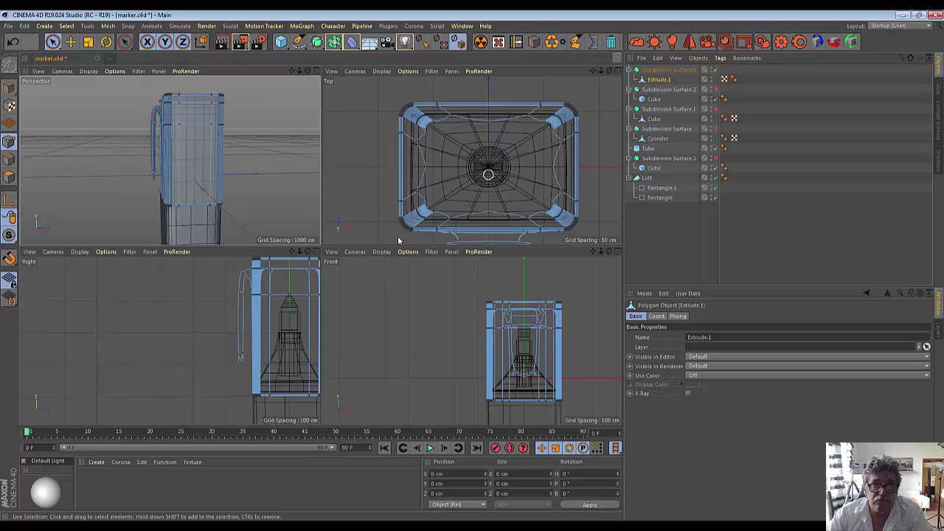
{"action": "middle_click", "coordinate": [317, 256]}
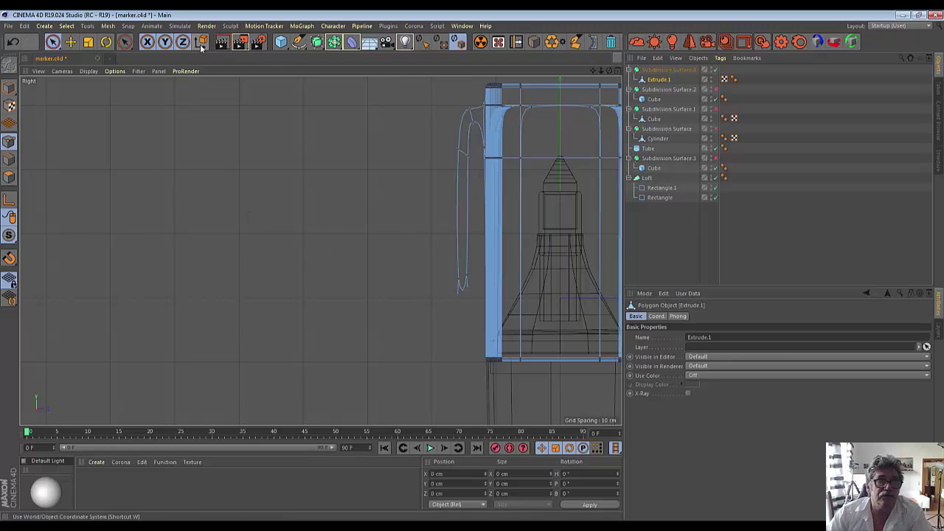
- With the Line Cut tool, make two cuts across the clip's lower leg near its bottom
{"action": "left_click", "coordinate": [106, 43]}
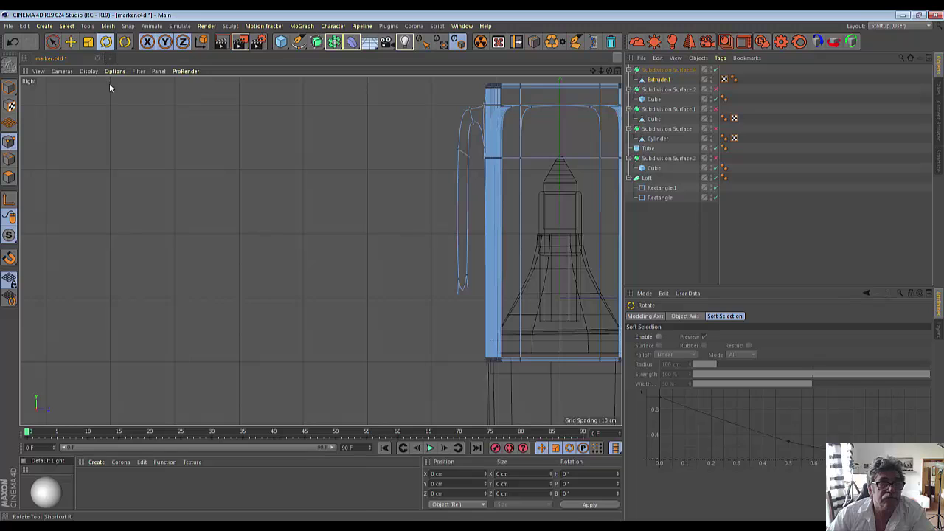
{"action": "left_click", "coordinate": [130, 44]}
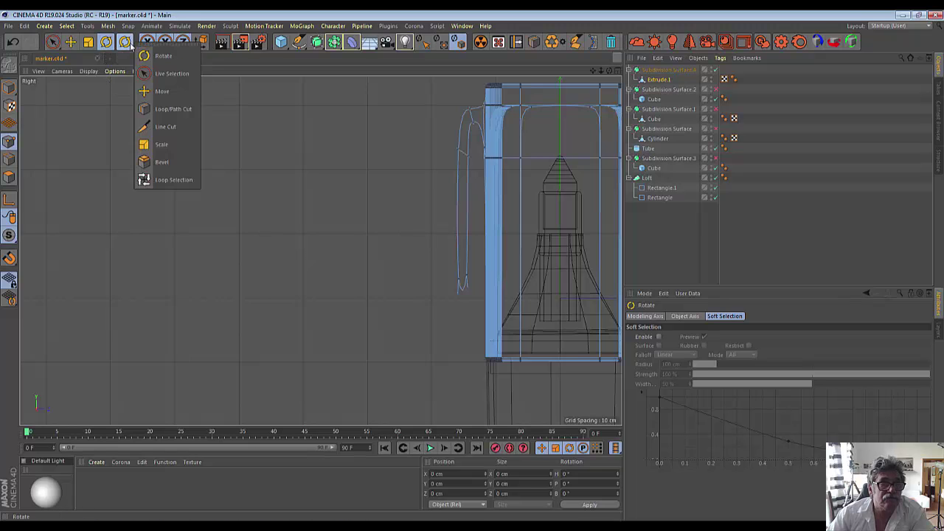
{"action": "left_click", "coordinate": [162, 126]}
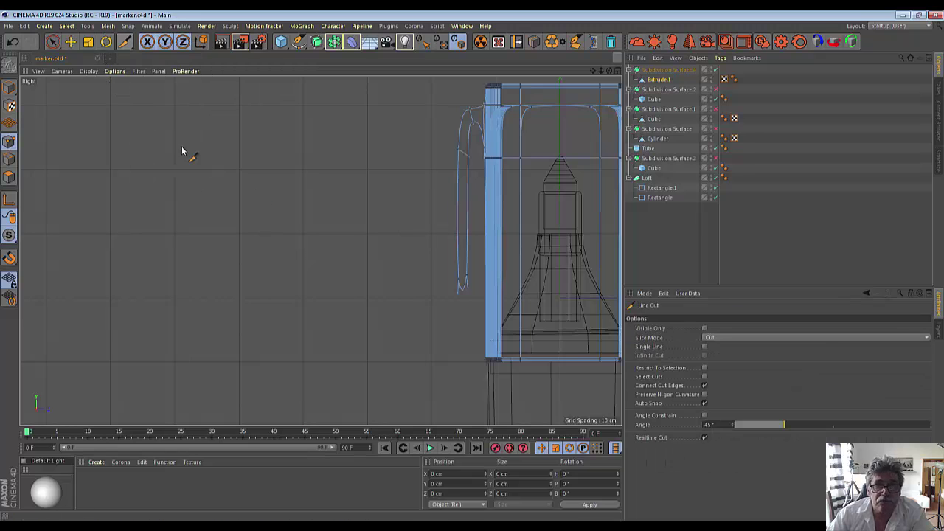
{"action": "left_click", "coordinate": [442, 330]}
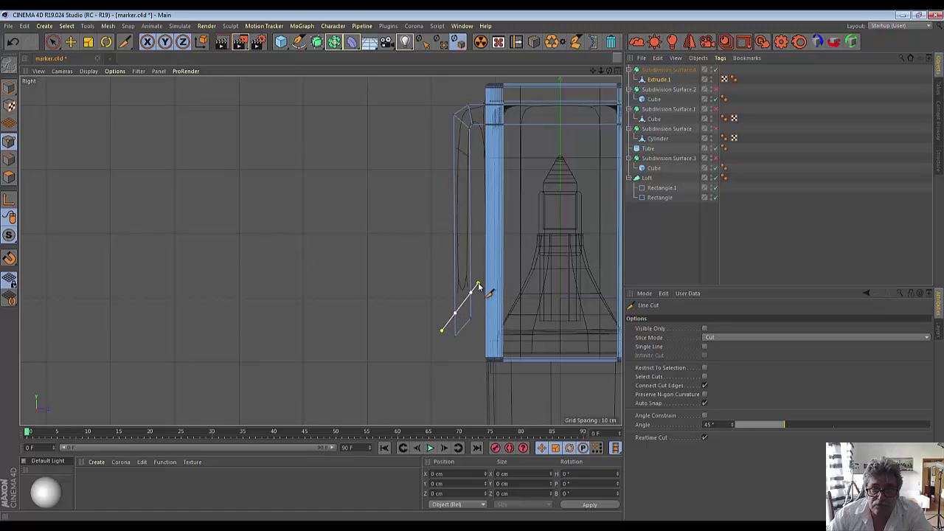
{"action": "left_click", "coordinate": [478, 292]}
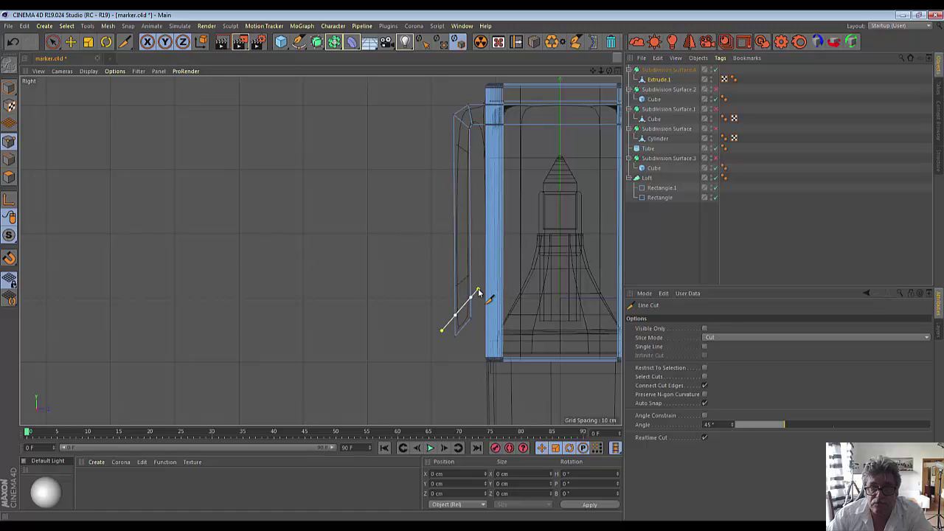
{"action": "key", "text": "Escape"}
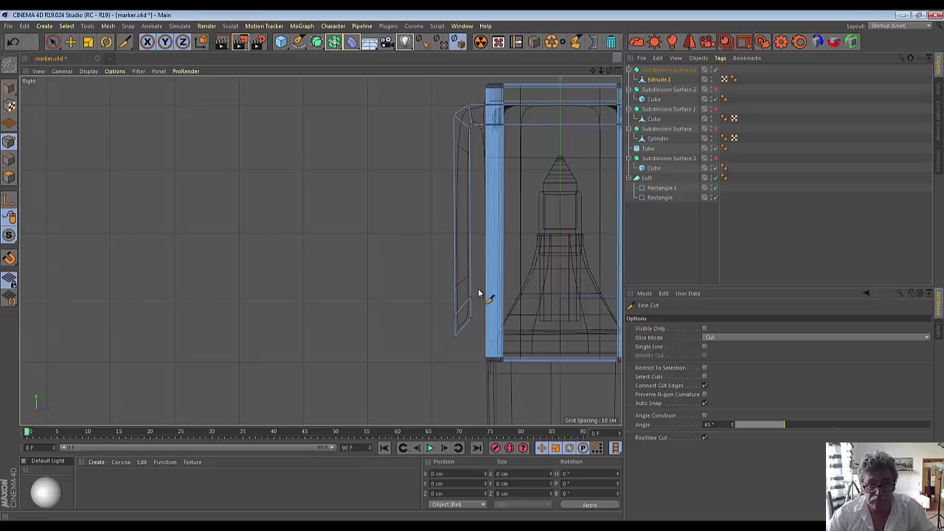
{"action": "left_click", "coordinate": [449, 333]}
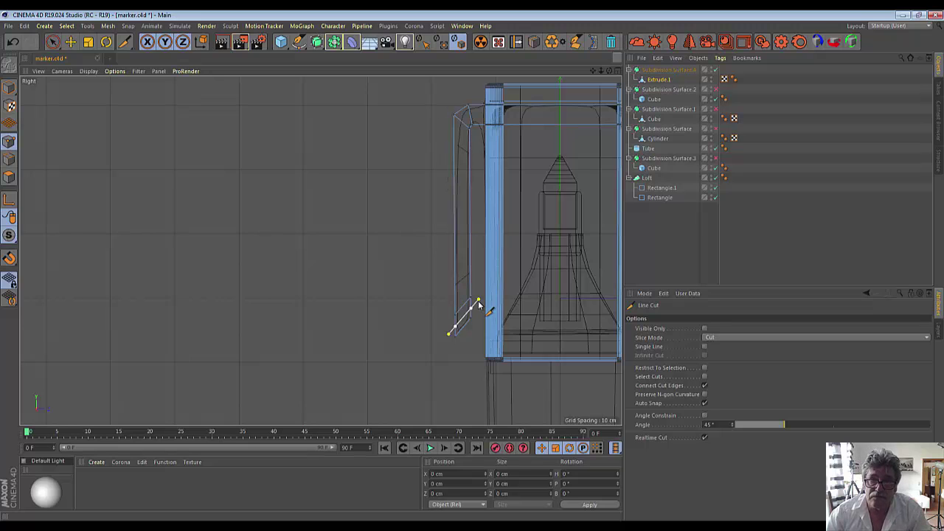
{"action": "key", "text": "Escape"}
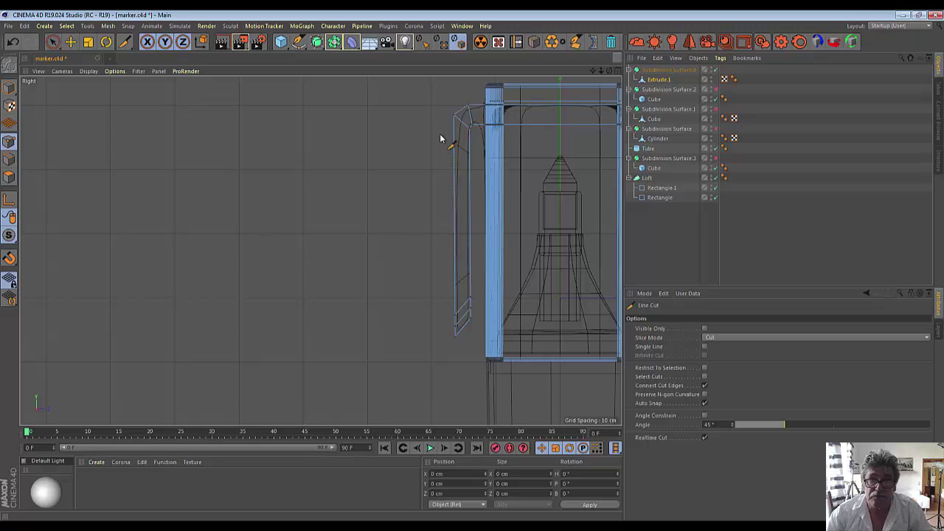
- Add cuts across the clip's upper bend and middle, then select a clip point with Live Selection
{"action": "left_click", "coordinate": [442, 135]}
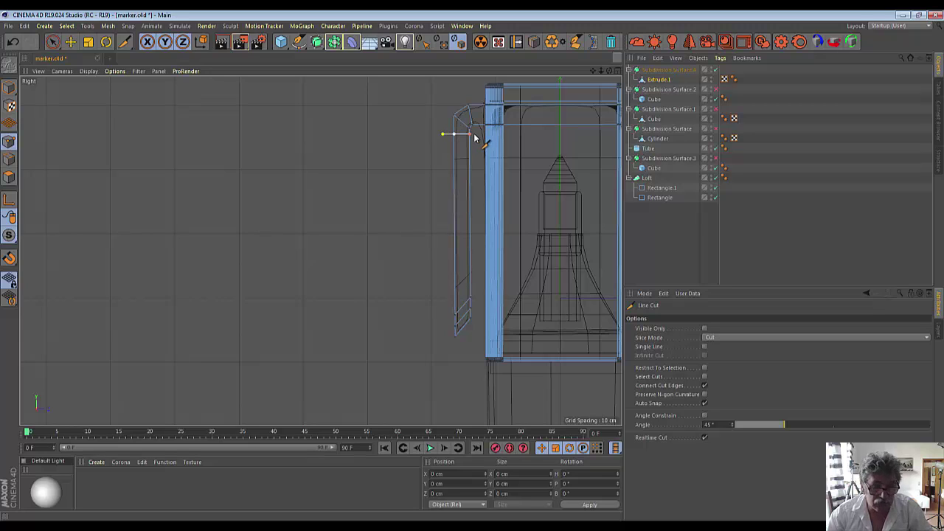
{"action": "left_click", "coordinate": [445, 205]}
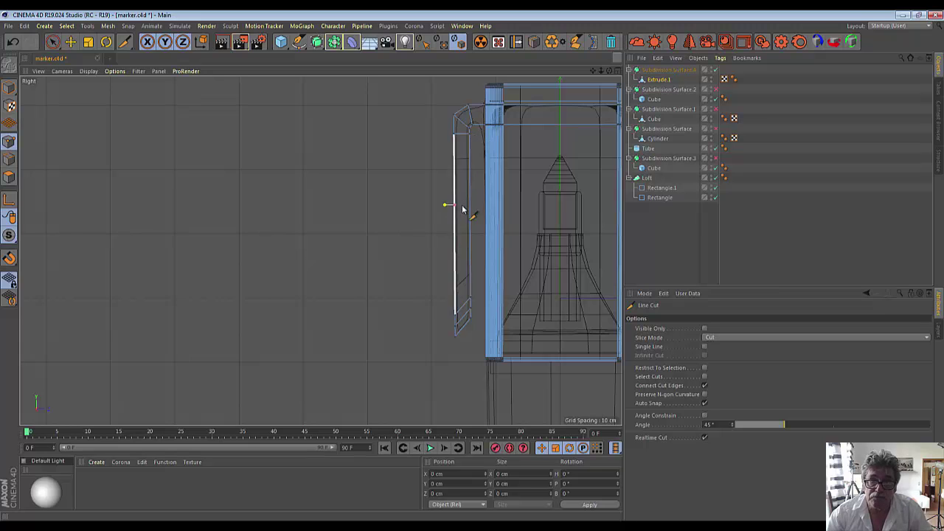
{"action": "key", "text": "Escape"}
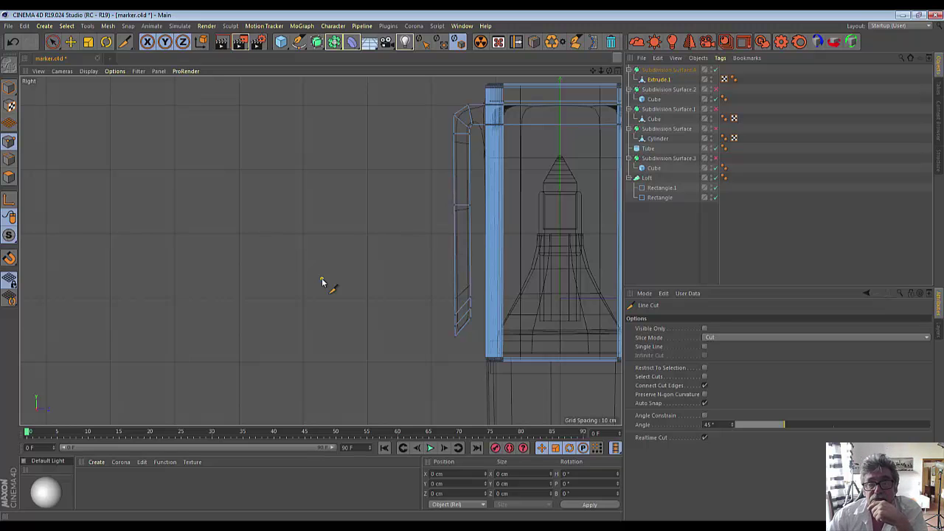
{"action": "left_click", "coordinate": [321, 282]}
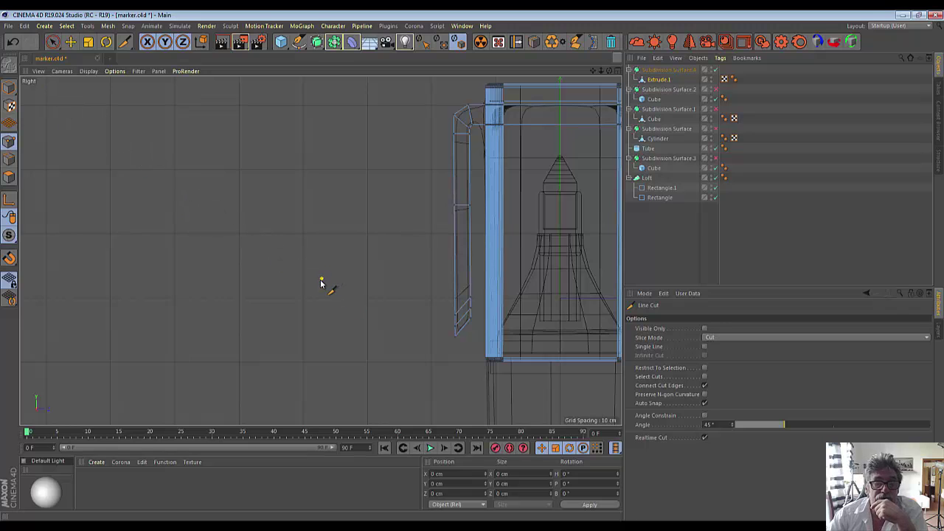
{"action": "key", "text": "Escape"}
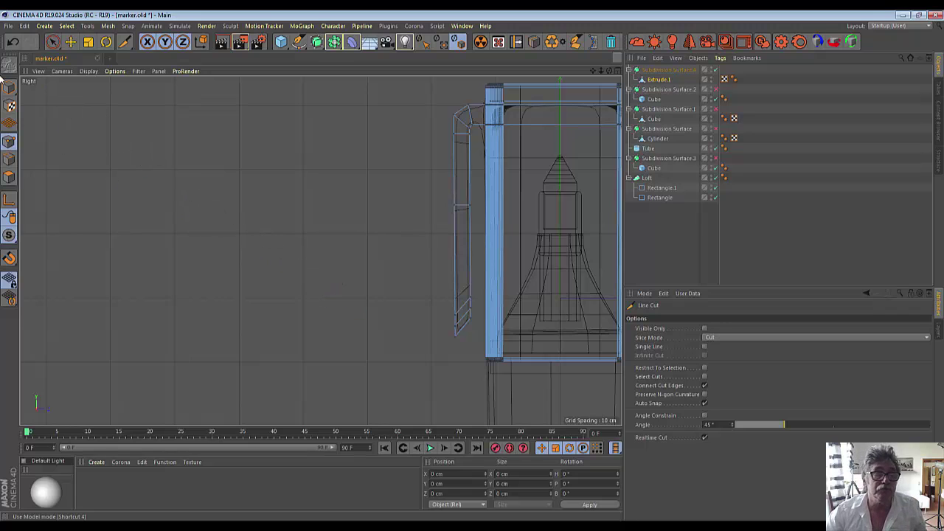
{"action": "left_click", "coordinate": [53, 41]}
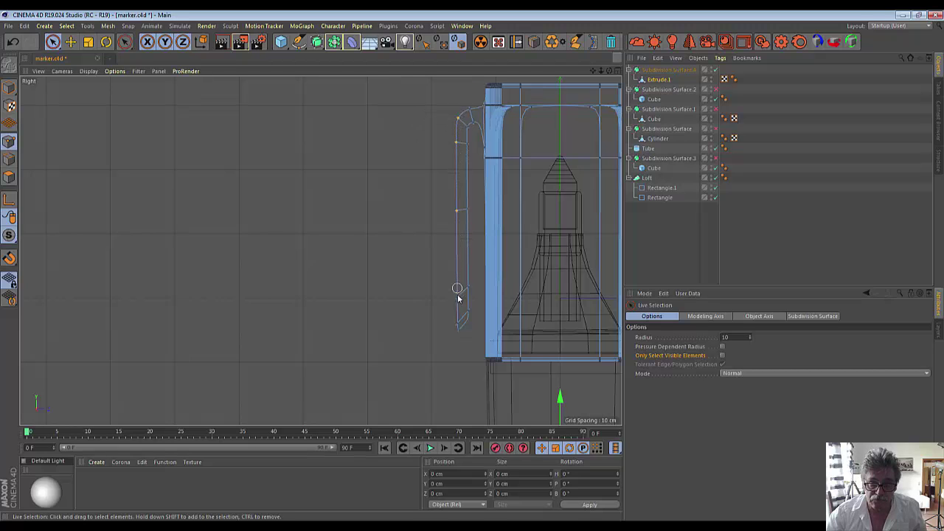
{"action": "left_click", "coordinate": [457, 223]}
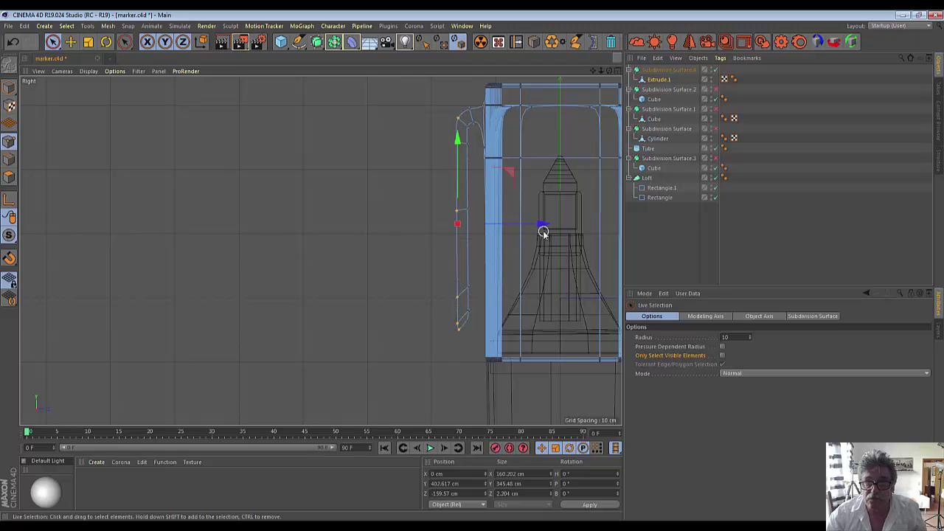
- Move the selected clip point about 6 cm left and inspect it in Perspective
{"action": "left_click_drag", "start_coordinate": [542, 232], "coordinate": [534, 222]}
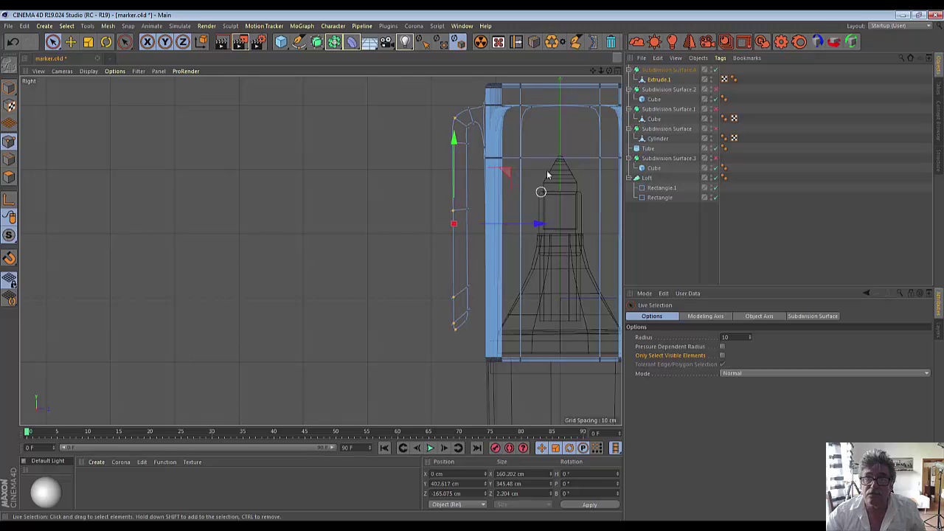
{"action": "left_click", "coordinate": [618, 71]}
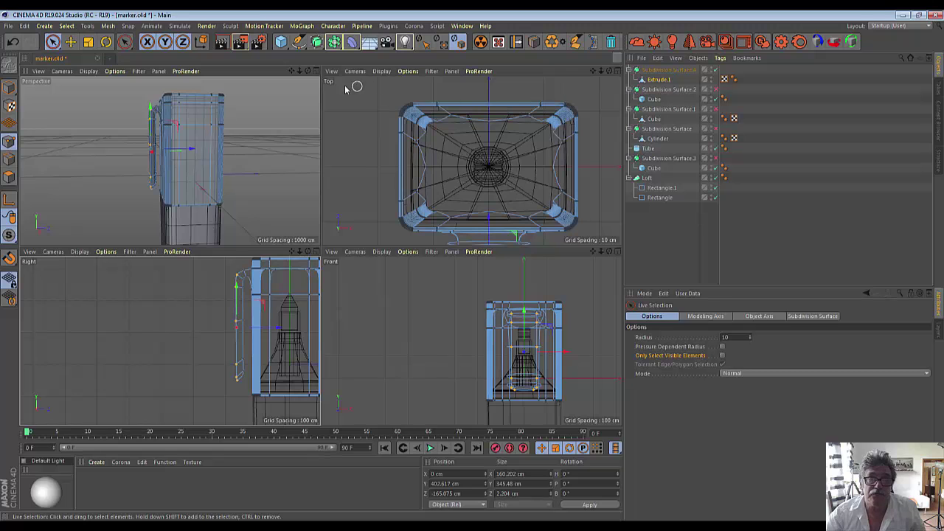
{"action": "left_click", "coordinate": [315, 70]}
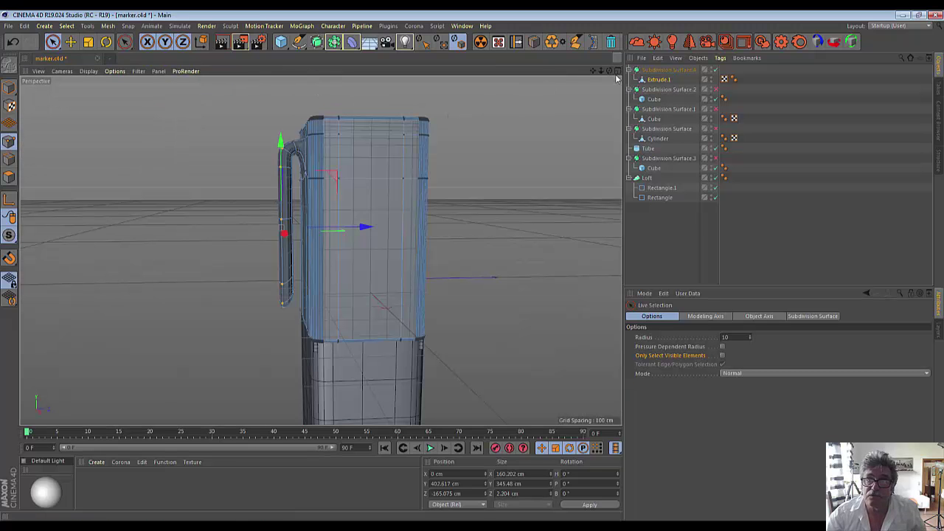
{"action": "mouse_move", "coordinate": [609, 71]}
{"action": "left_mouse_down"}
{"action": "mouse_move", "coordinate": [280, 227]}
{"action": "mouse_move", "coordinate": [325, 247]}
{"action": "left_mouse_up"}
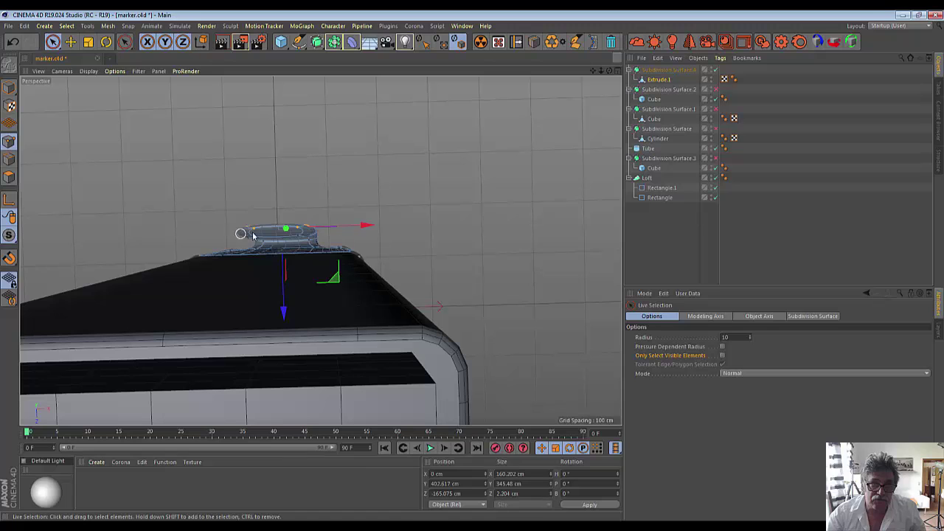
- Maximize the Front view and disable the cap's Subdivision Surface to show its cage
{"action": "left_click", "coordinate": [618, 72]}
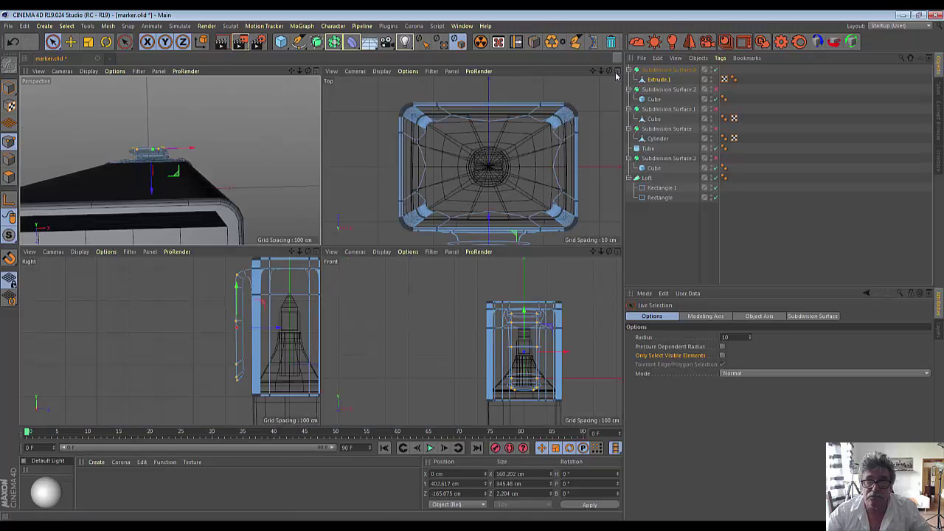
{"action": "left_click", "coordinate": [618, 252]}
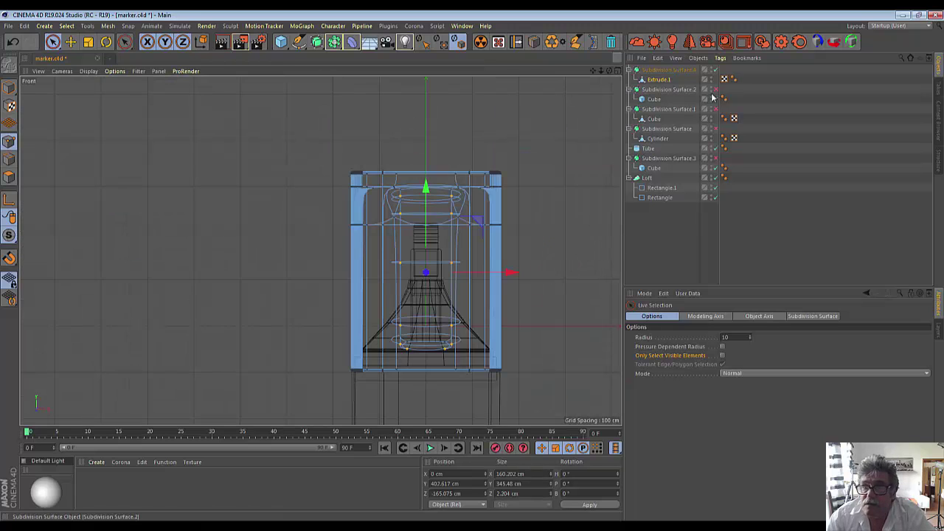
{"action": "left_click", "coordinate": [714, 70]}
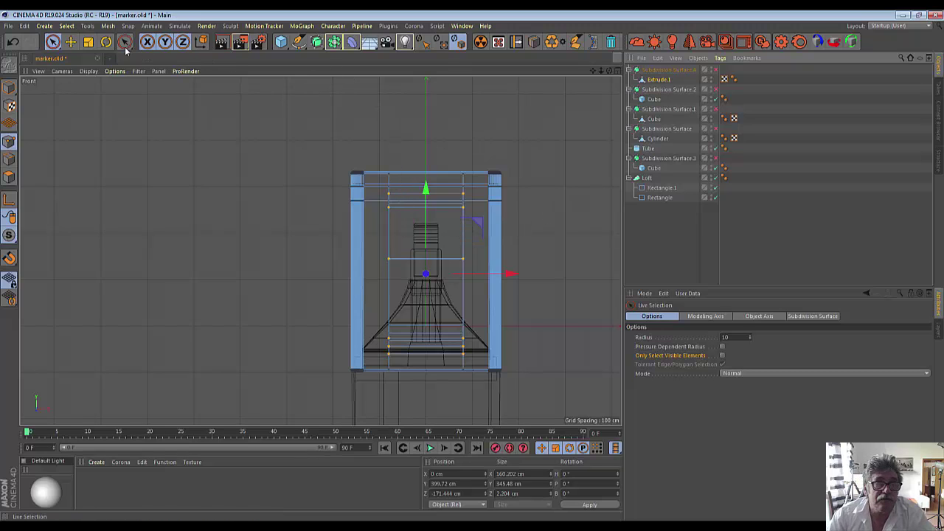
- Draw vertical Line Cut passes down the cap's front face in the Front view
{"action": "left_click_drag", "start_coordinate": [127, 43], "coordinate": [144, 72]}
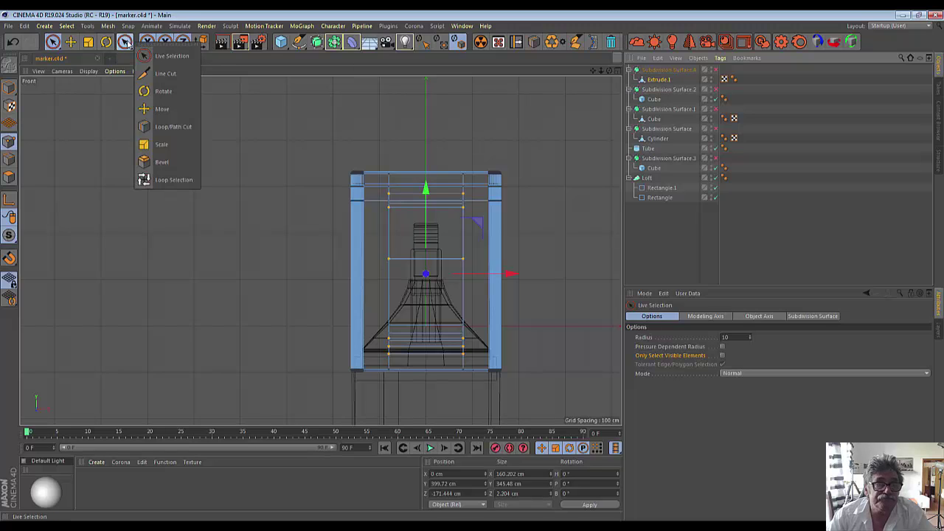
{"action": "left_click", "coordinate": [395, 164]}
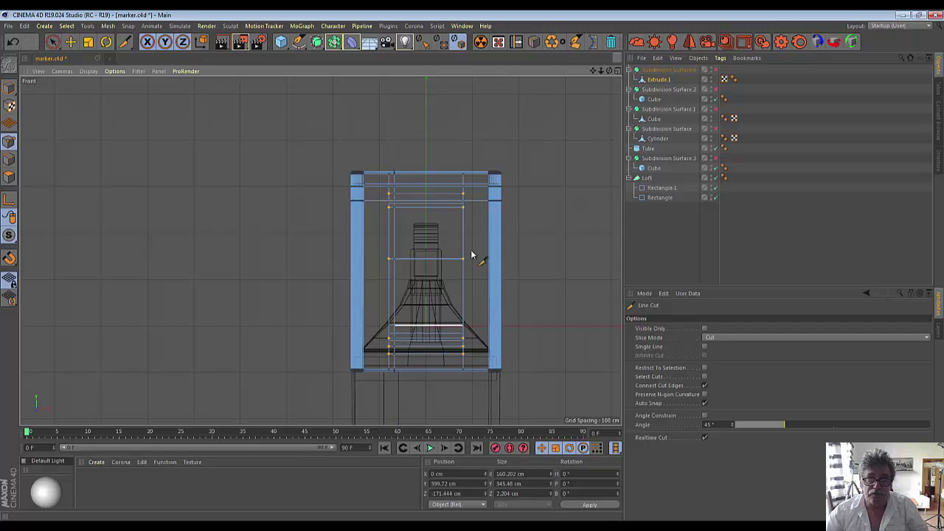
{"action": "left_click", "coordinate": [454, 161]}
{"action": "left_click", "coordinate": [453, 382]}
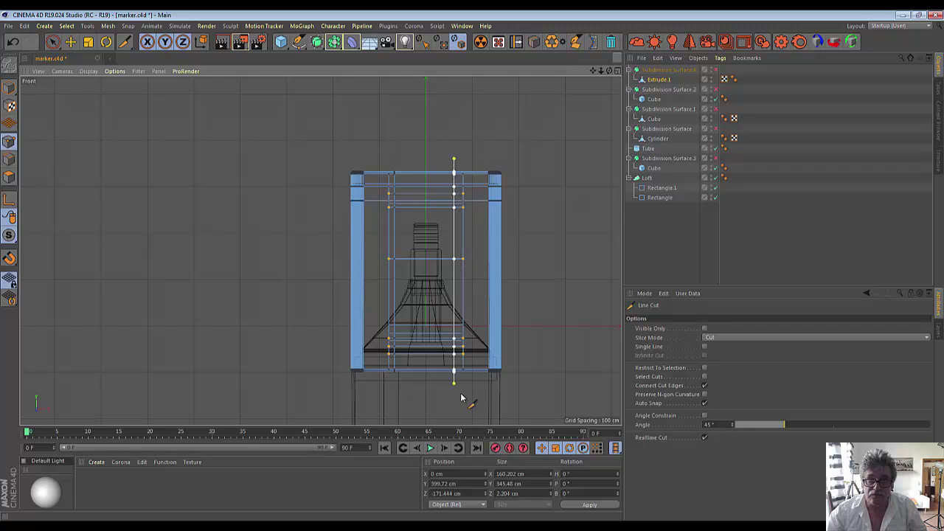
{"action": "left_click", "coordinate": [456, 165]}
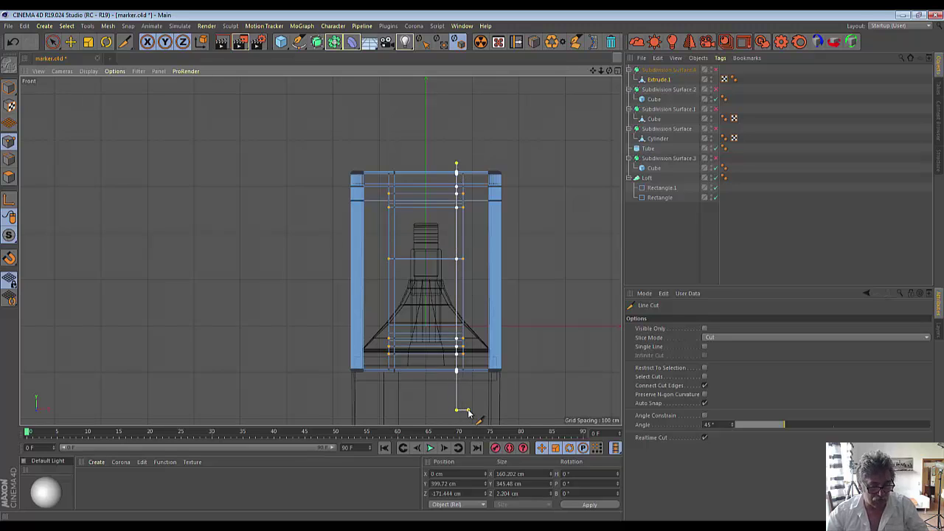
{"action": "key", "text": "Escape"}
- Re-enable Subdivision Surface.4 on the pocket clip in a maximized Perspective view
{"action": "left_click", "coordinate": [617, 71]}
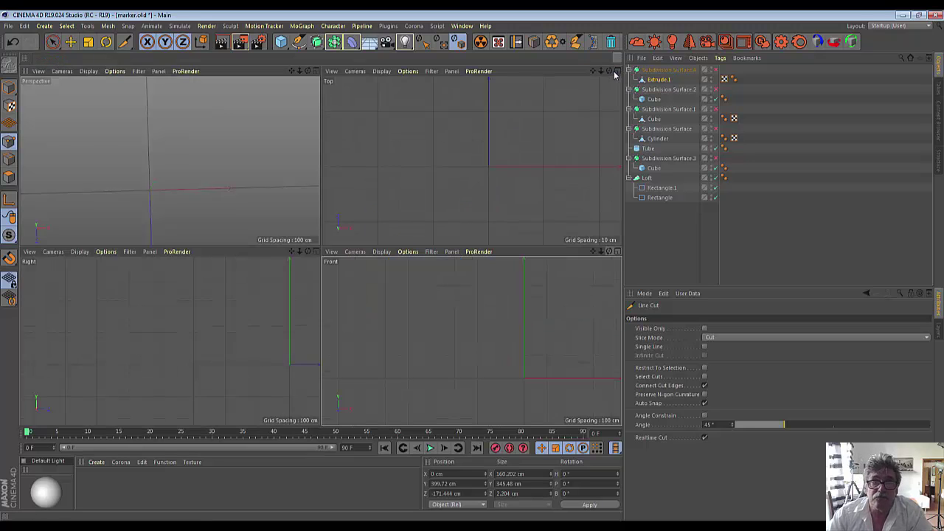
{"action": "left_click", "coordinate": [317, 71]}
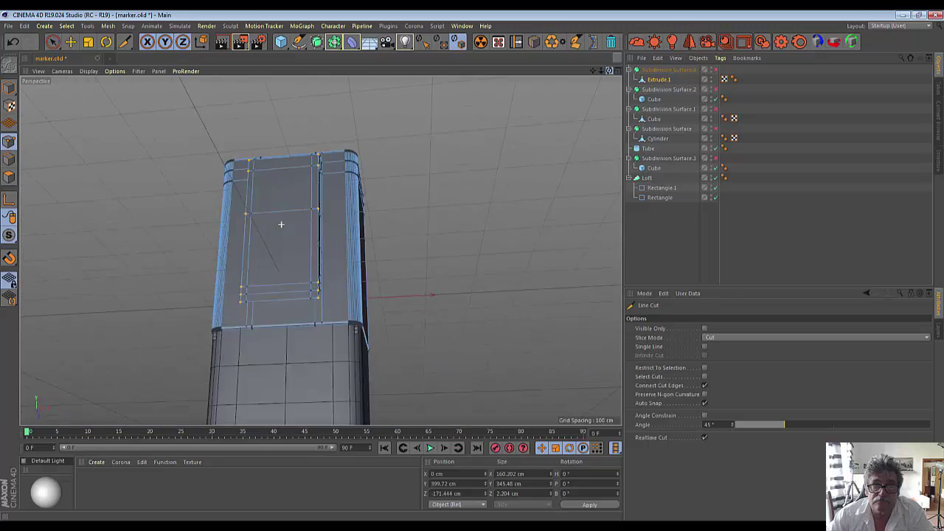
{"action": "left_click_drag", "start_coordinate": [281, 224], "coordinate": [281, 224], "text": "alt"}
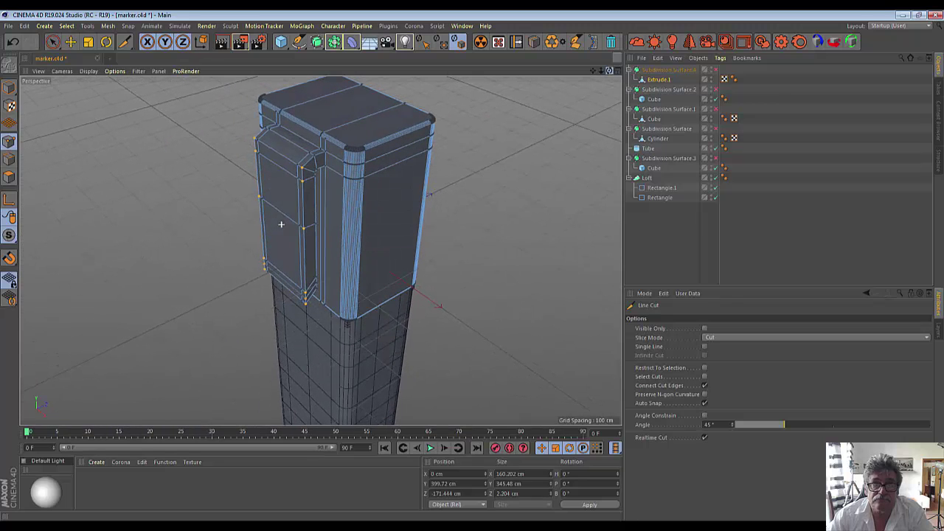
{"action": "left_click", "coordinate": [715, 70]}
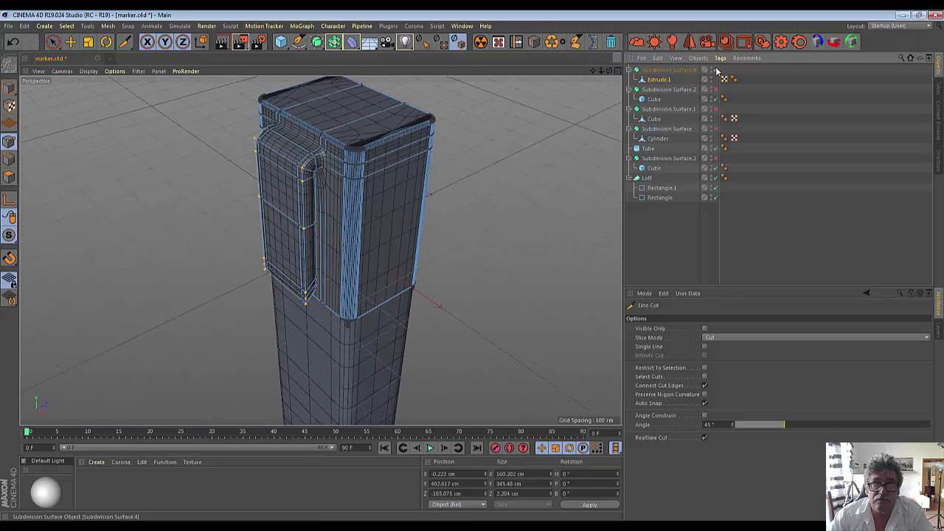
- Orbit to a straight-on side view of the cap and maximize the Right viewport
{"action": "left_click_drag", "start_coordinate": [282, 217], "coordinate": [283, 222], "text": "alt"}
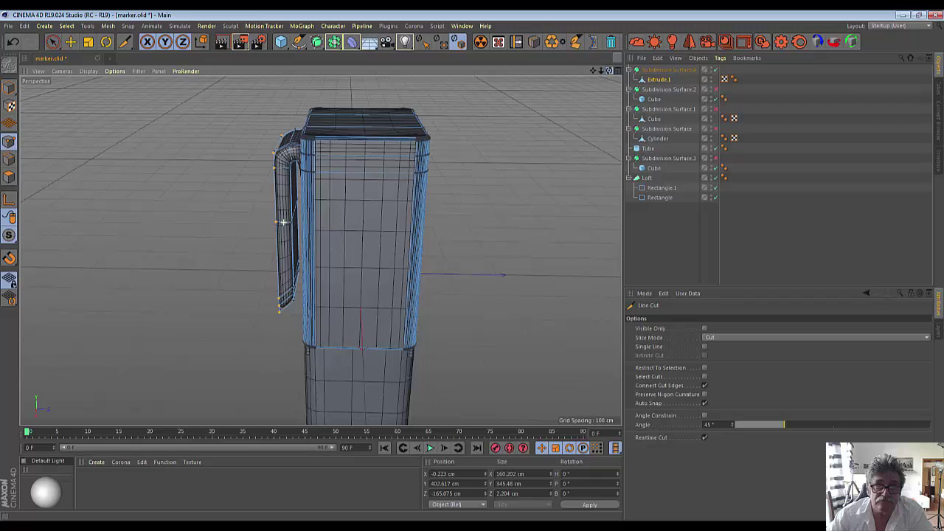
{"action": "left_click_drag", "start_coordinate": [283, 222], "coordinate": [506, 127], "text": "alt"}
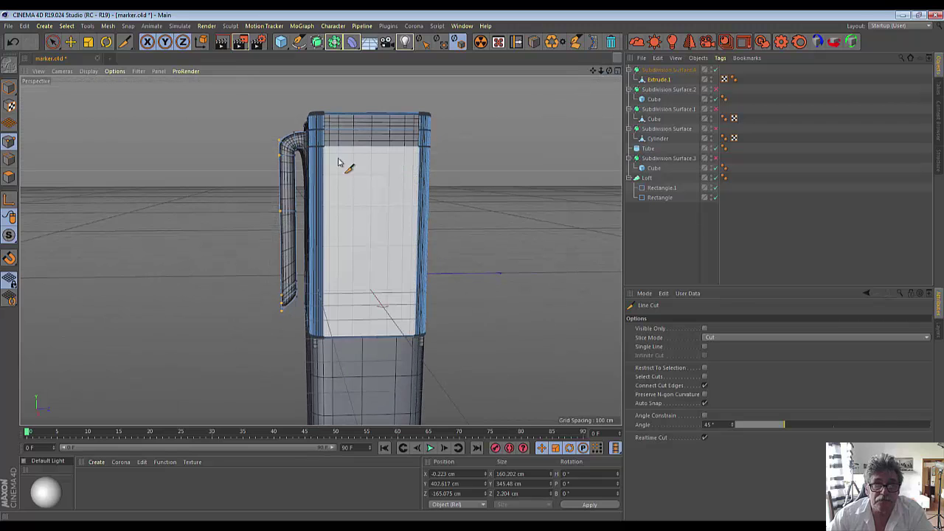
{"action": "left_click", "coordinate": [617, 72]}
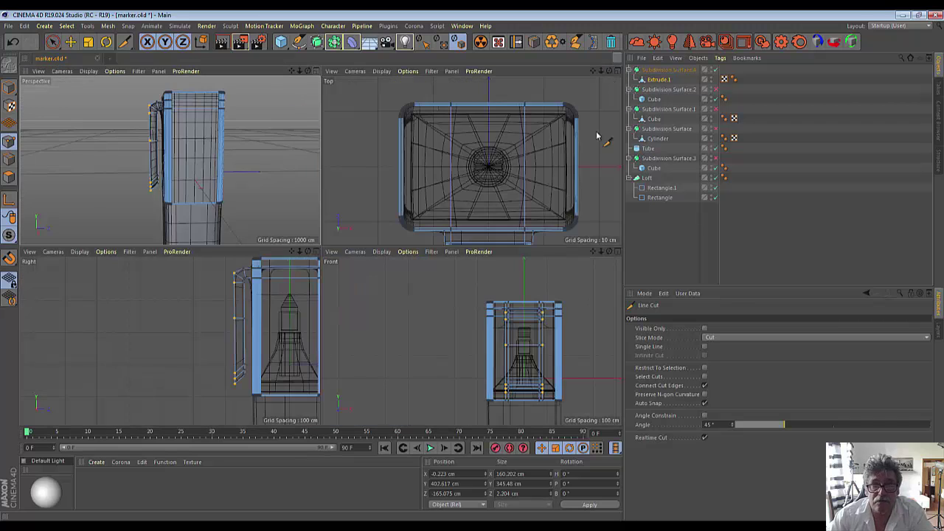
{"action": "left_click", "coordinate": [316, 251]}
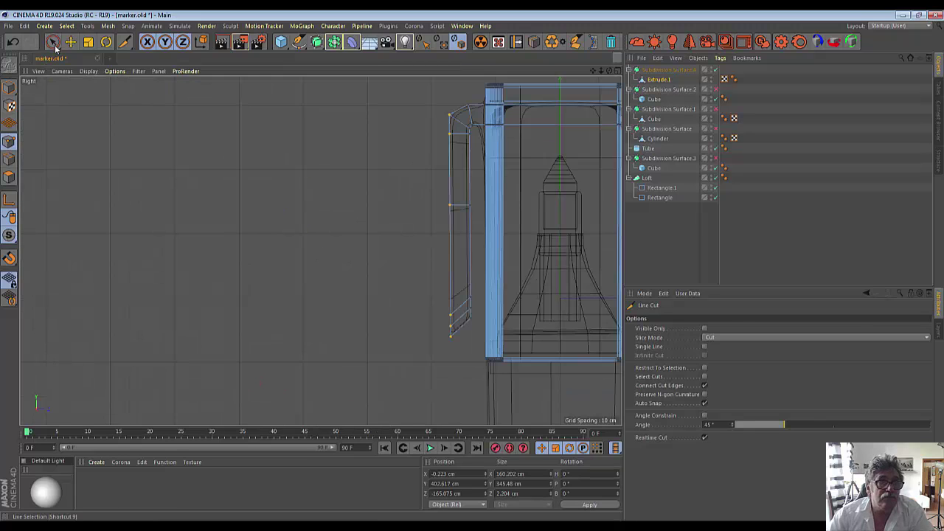
- With Live Selection and the clip's smoothing off, pull its top profile point toward the cap
{"action": "left_click_drag", "start_coordinate": [56, 46], "coordinate": [88, 58]}
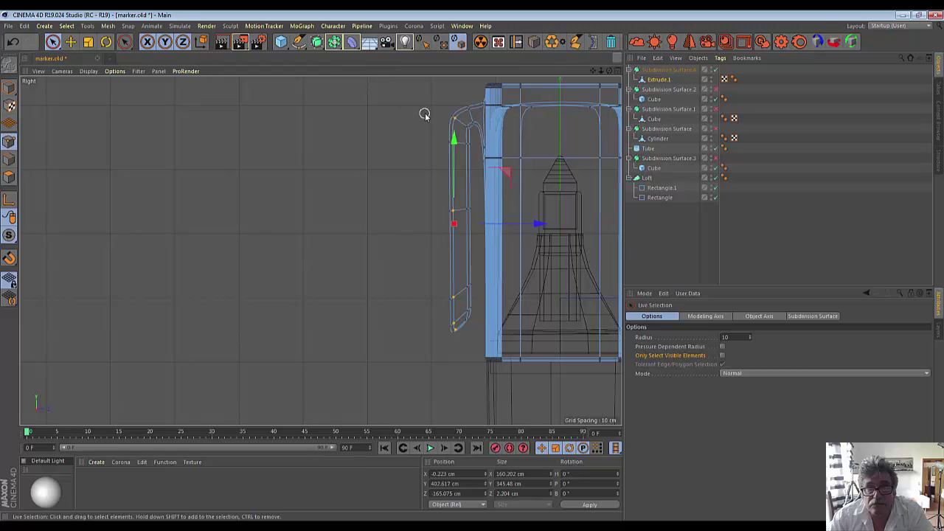
{"action": "left_click", "coordinate": [714, 69]}
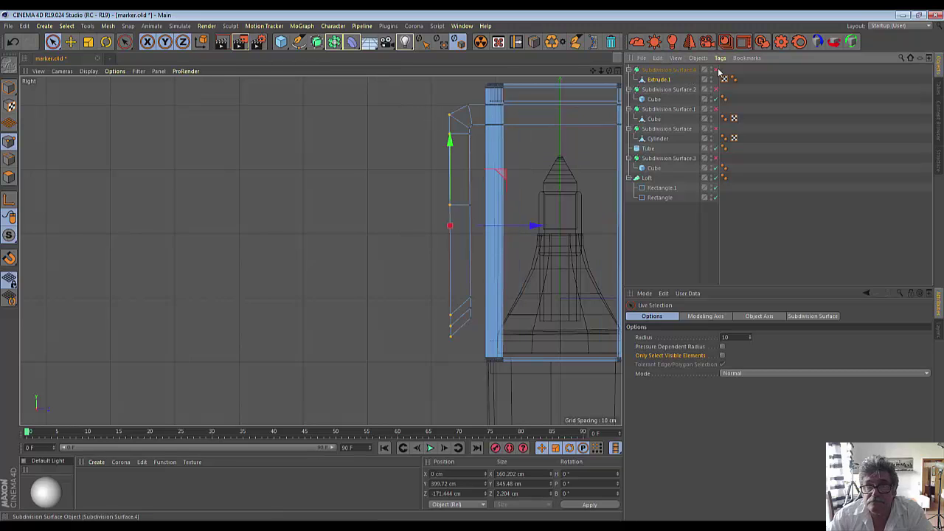
{"action": "left_click_drag", "start_coordinate": [455, 104], "coordinate": [454, 131]}
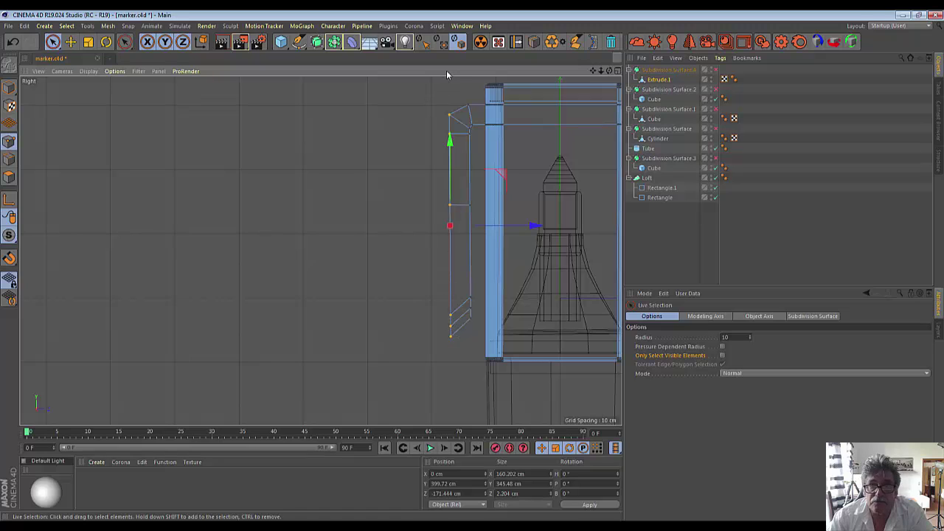
{"action": "left_click_drag", "start_coordinate": [538, 227], "coordinate": [544, 231]}
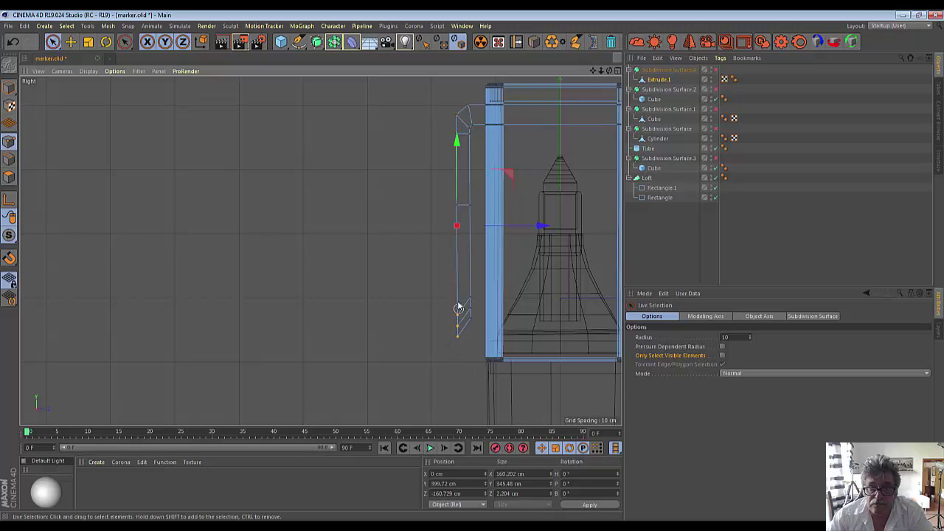
- Move the clip's bottom and middle points toward the cap, then re-enable its smoothing
{"action": "left_click", "coordinate": [457, 324]}
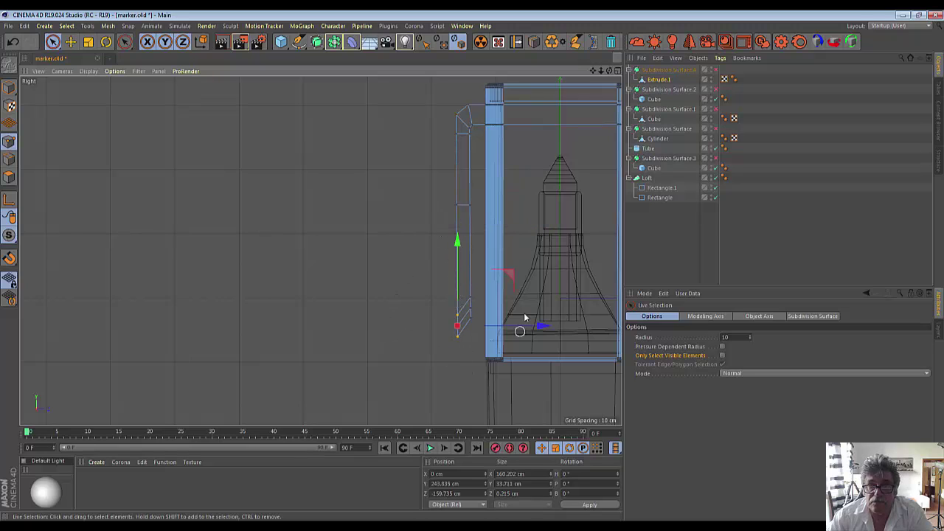
{"action": "left_click_drag", "start_coordinate": [539, 325], "coordinate": [547, 331]}
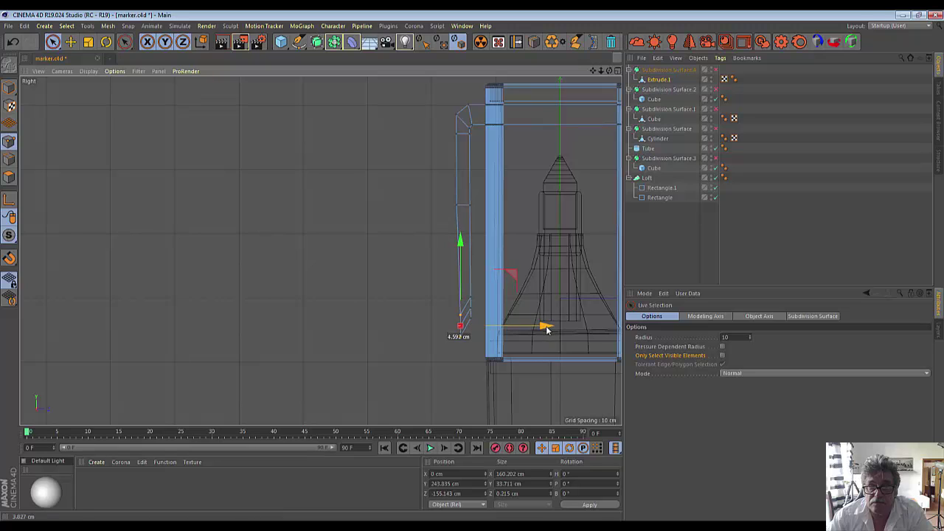
{"action": "left_click", "coordinate": [451, 207]}
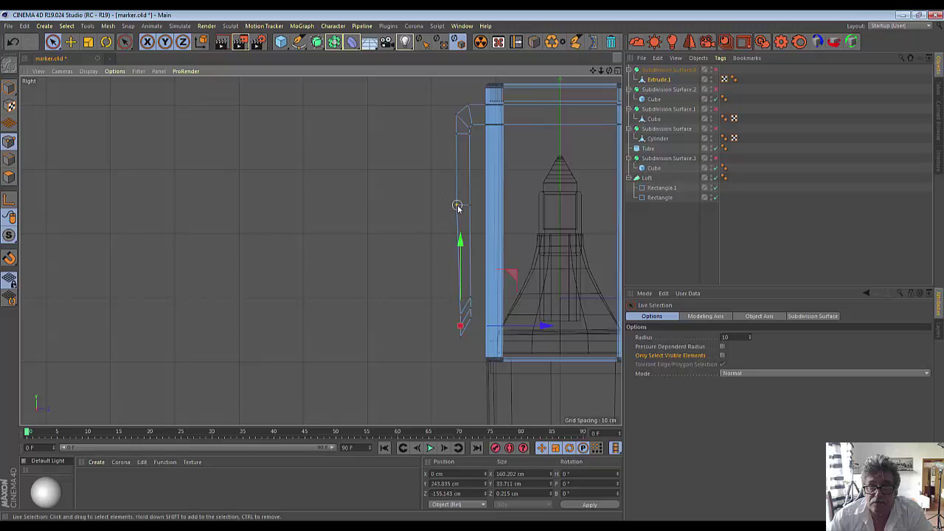
{"action": "left_click_drag", "start_coordinate": [542, 207], "coordinate": [541, 206]}
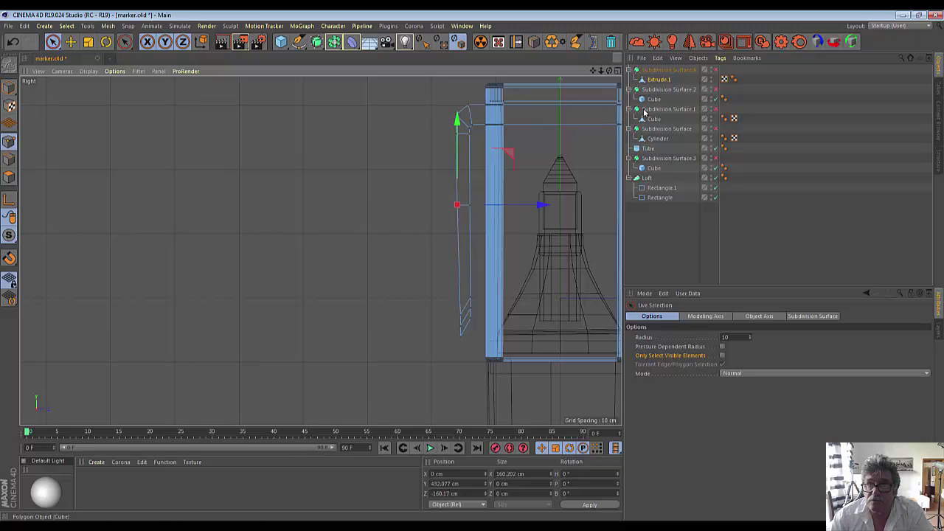
{"action": "left_click", "coordinate": [714, 69]}
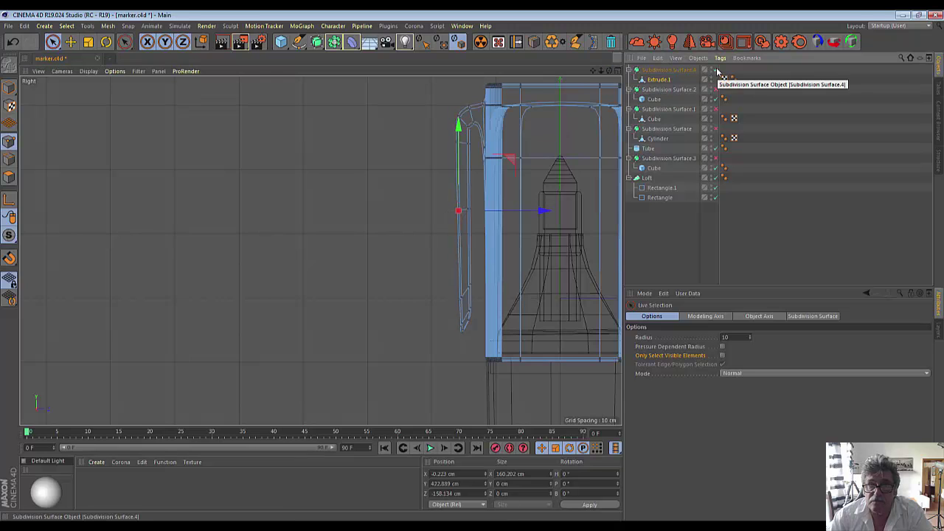
- Test-render the marker in a maximized Perspective view, then deselect the clip's points
{"action": "left_click", "coordinate": [617, 71]}
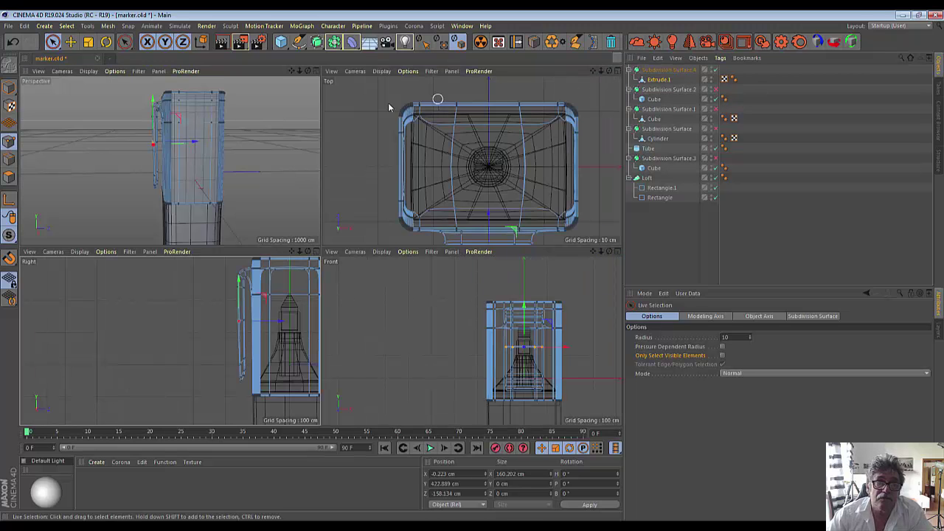
{"action": "left_click", "coordinate": [314, 71]}
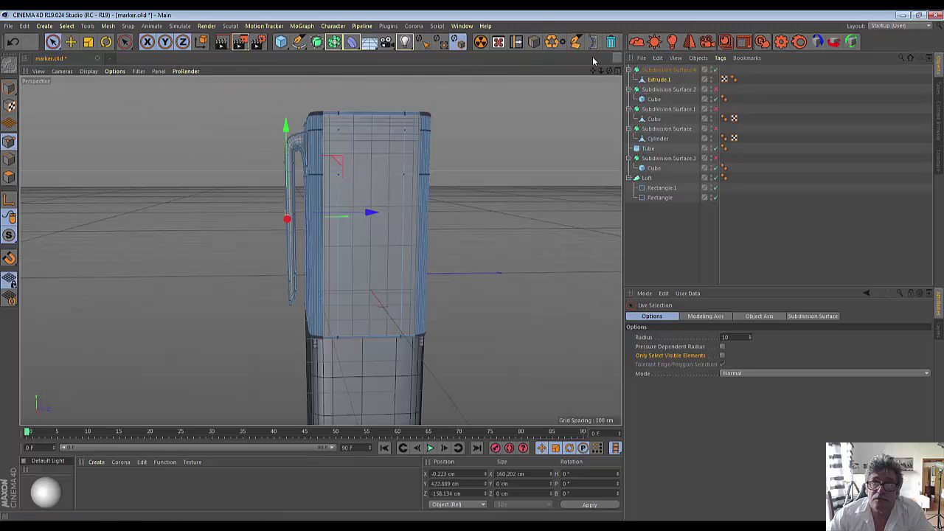
{"action": "mouse_move", "coordinate": [310, 221]}
{"action": "left_mouse_down", "text": "alt"}
{"action": "mouse_move", "coordinate": [286, 213]}
{"action": "mouse_move", "coordinate": [564, 147]}
{"action": "left_mouse_up", "text": "alt"}
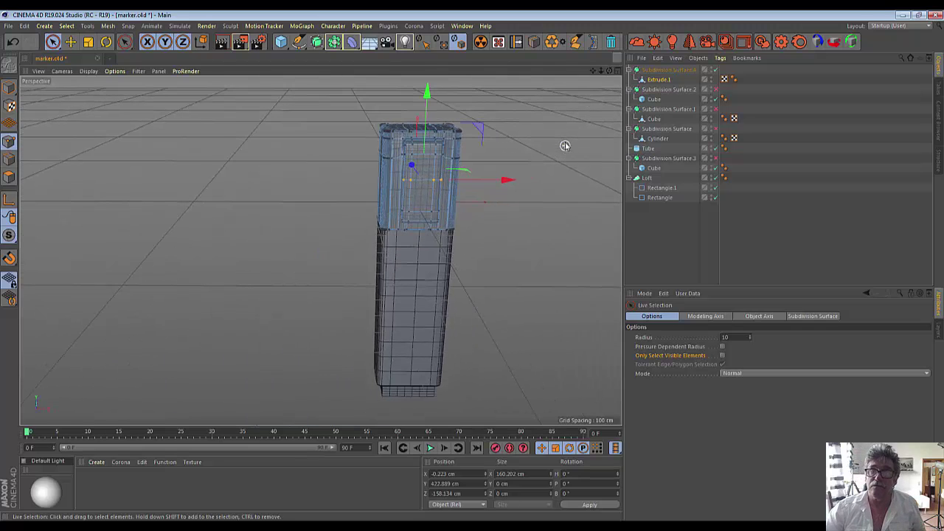
{"action": "left_click", "coordinate": [221, 46]}
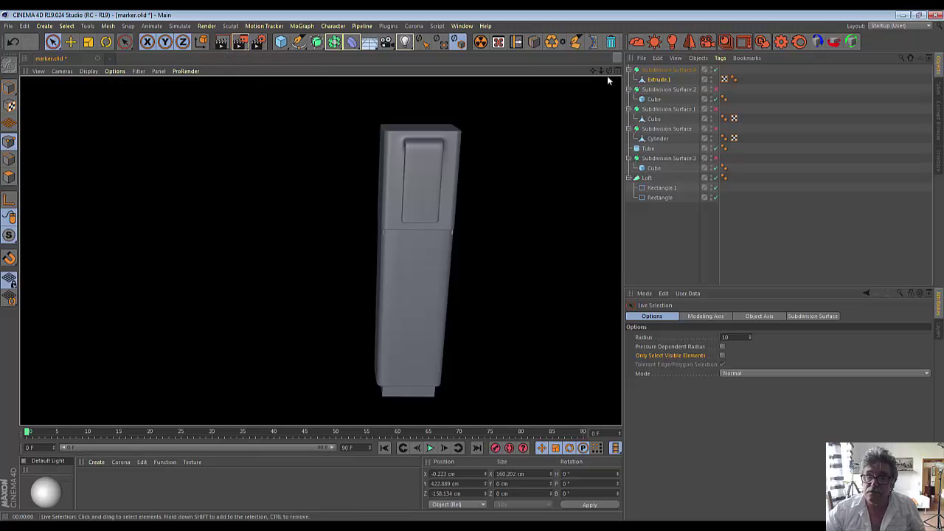
{"action": "left_click_drag", "start_coordinate": [608, 71], "coordinate": [414, 410]}
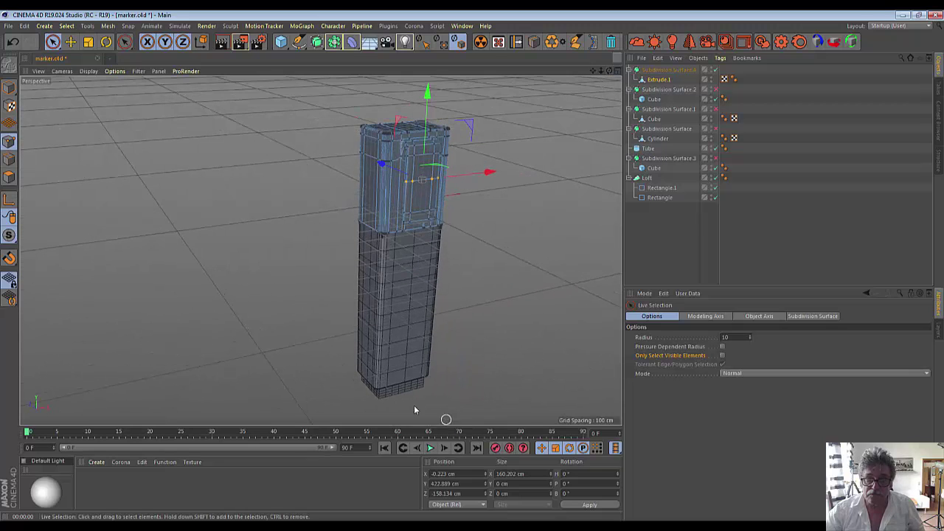
{"action": "left_click", "coordinate": [393, 396]}
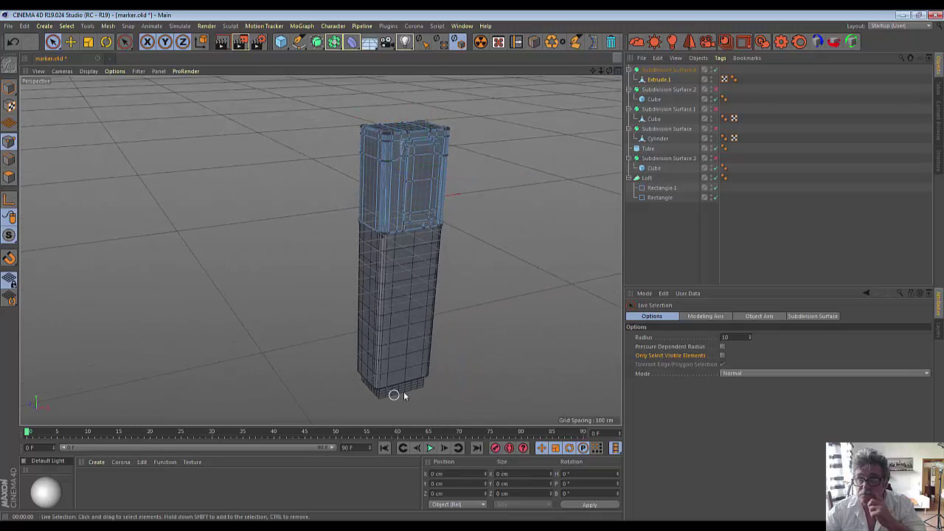
{"action": "left_click", "coordinate": [714, 130]}
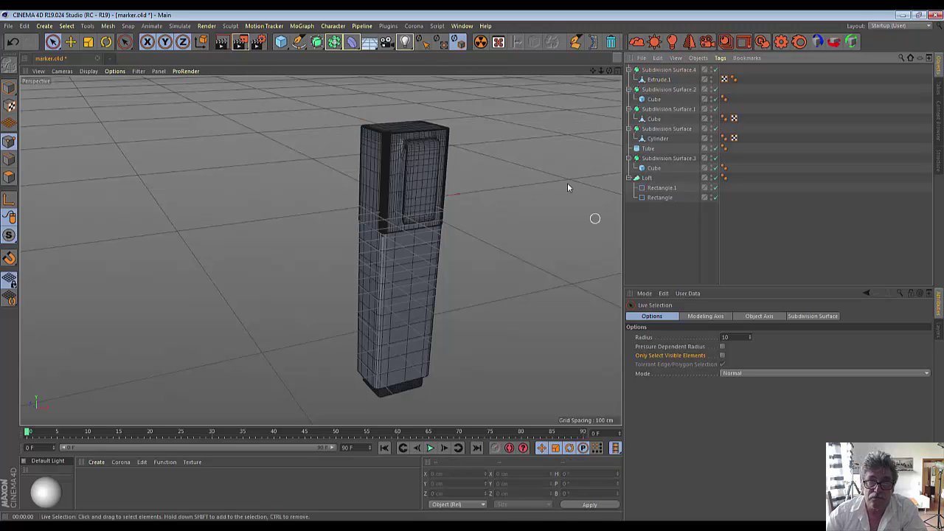
{"action": "mouse_move", "coordinate": [608, 70]}
{"action": "left_mouse_down"}
{"action": "mouse_move", "coordinate": [608, 59]}
{"action": "mouse_move", "coordinate": [561, 67]}
{"action": "left_mouse_up"}
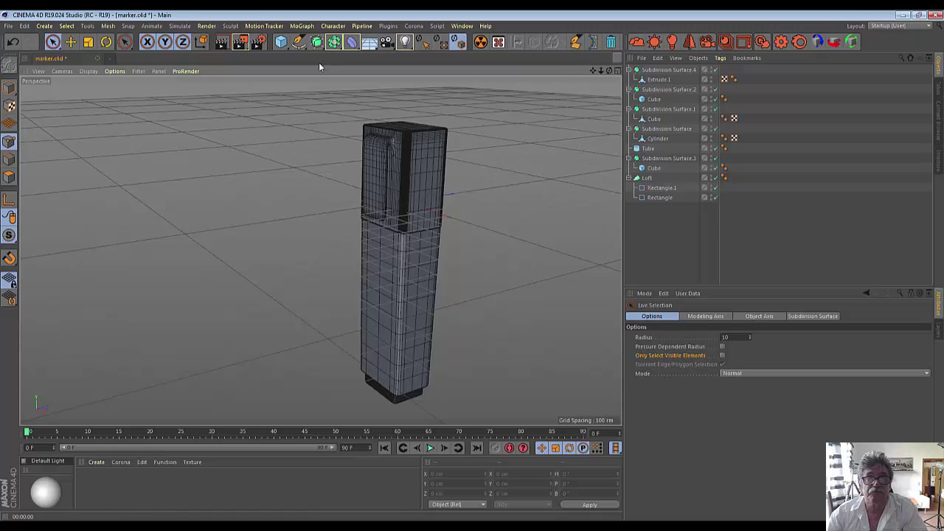
{"action": "left_click", "coordinate": [223, 43]}
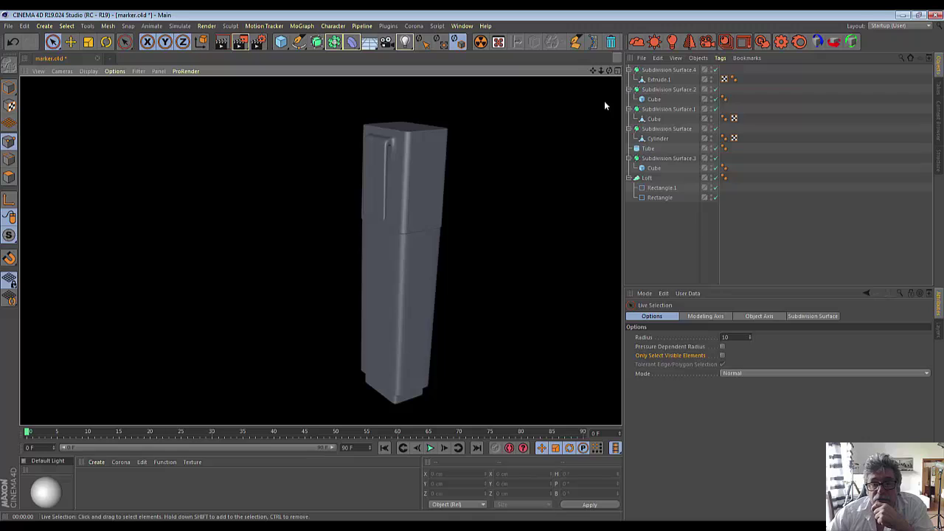
{"action": "left_click_drag", "start_coordinate": [610, 71], "coordinate": [400, 201]}
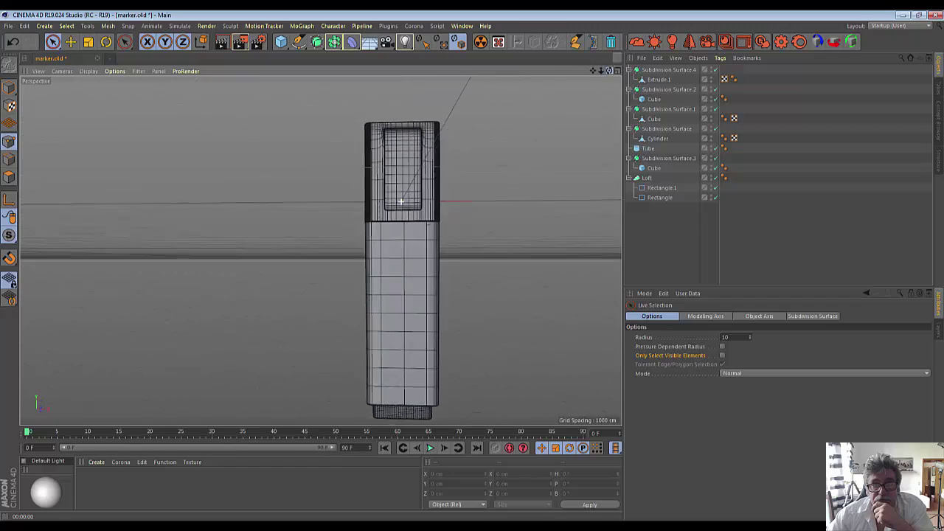
{"action": "left_click_drag", "start_coordinate": [401, 202], "coordinate": [400, 202]}
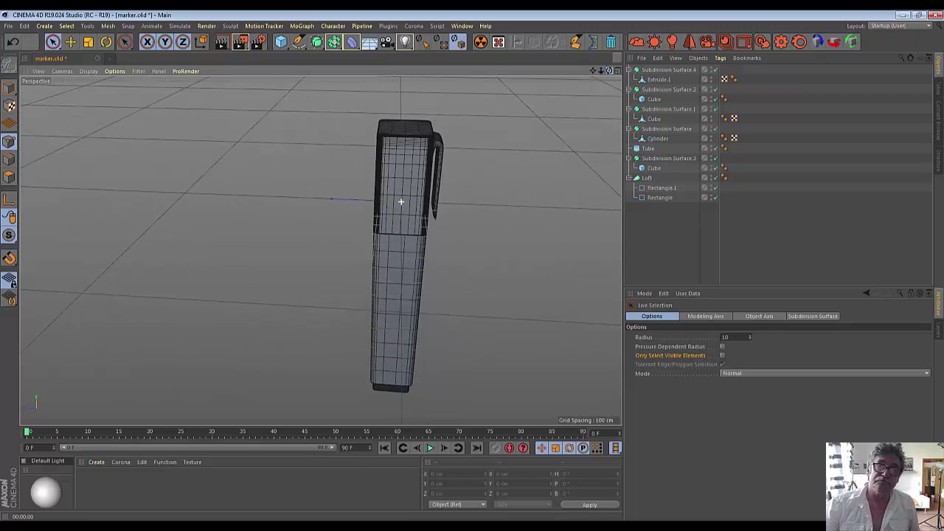